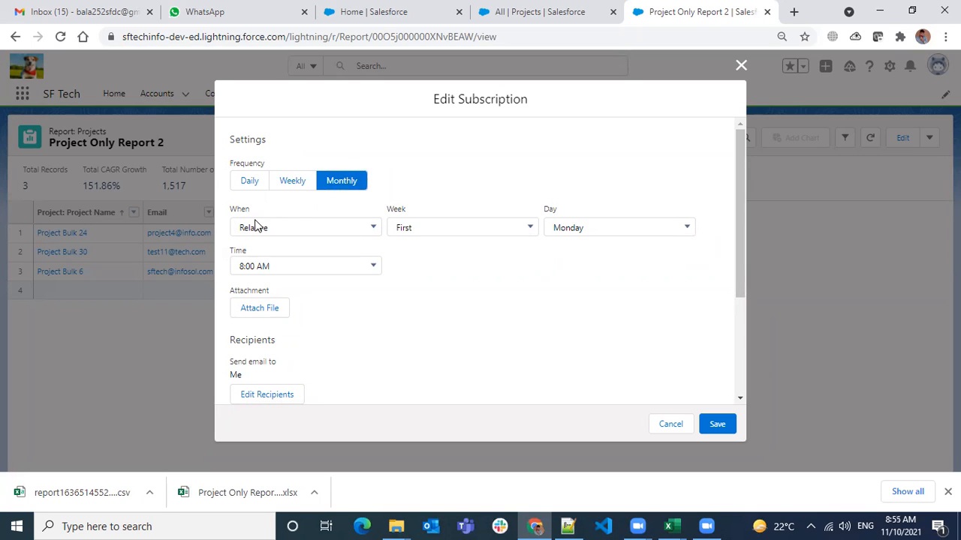
Step: Try a monthly schedule on the first Tuesday, checking the available week and day options
click(425, 235)
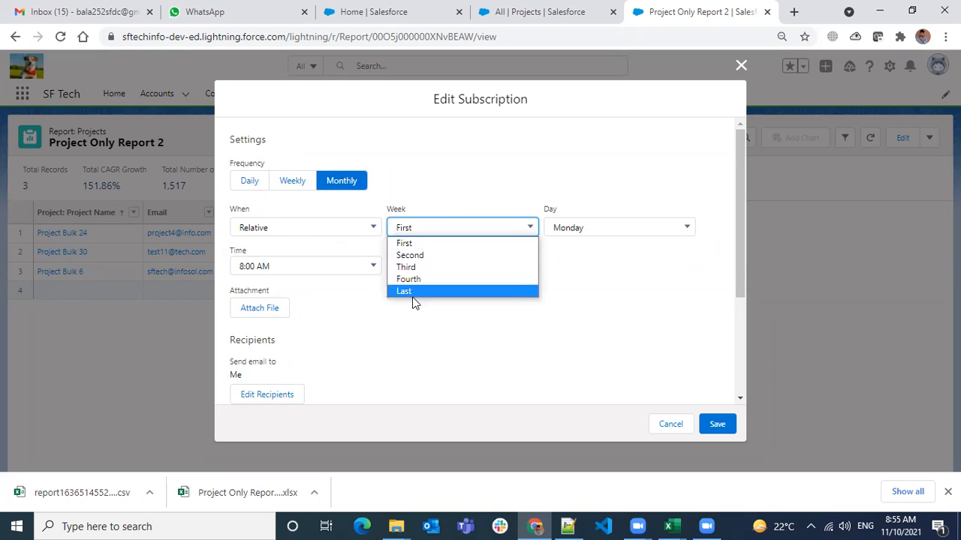
click(674, 363)
click(602, 228)
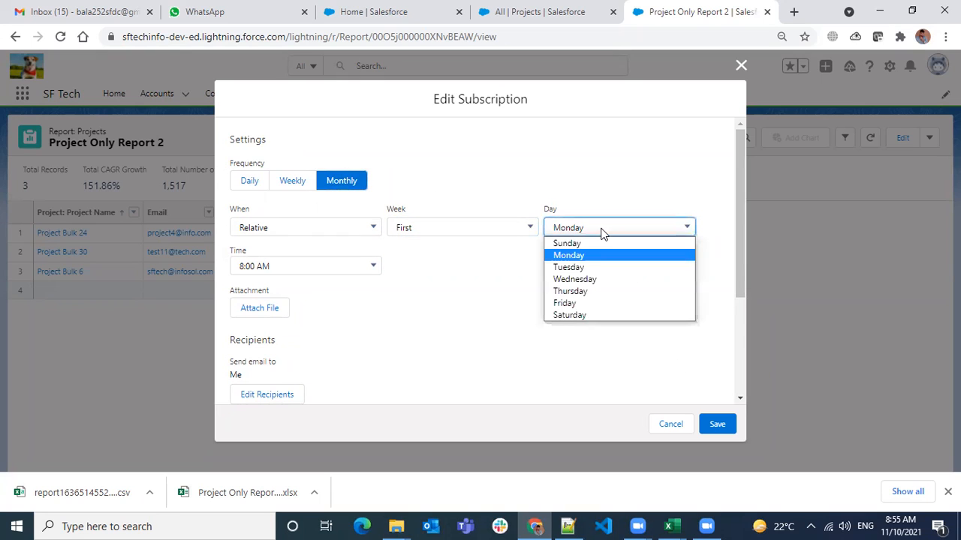
click(566, 270)
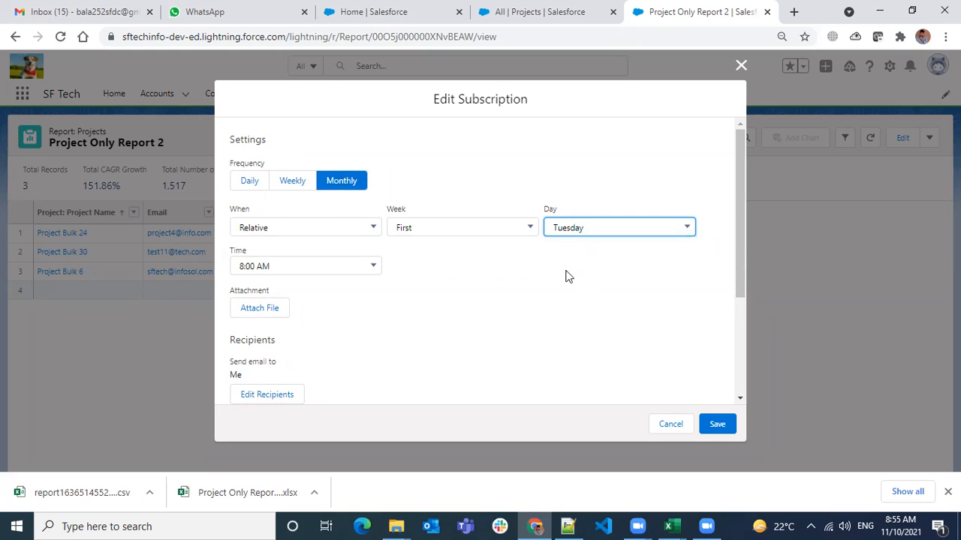
click(311, 266)
click(490, 227)
click(491, 228)
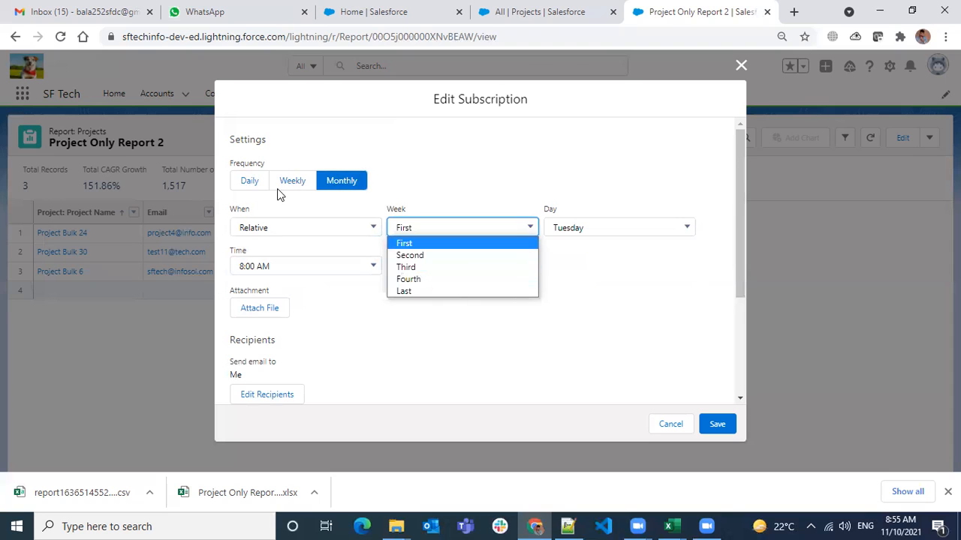
click(489, 182)
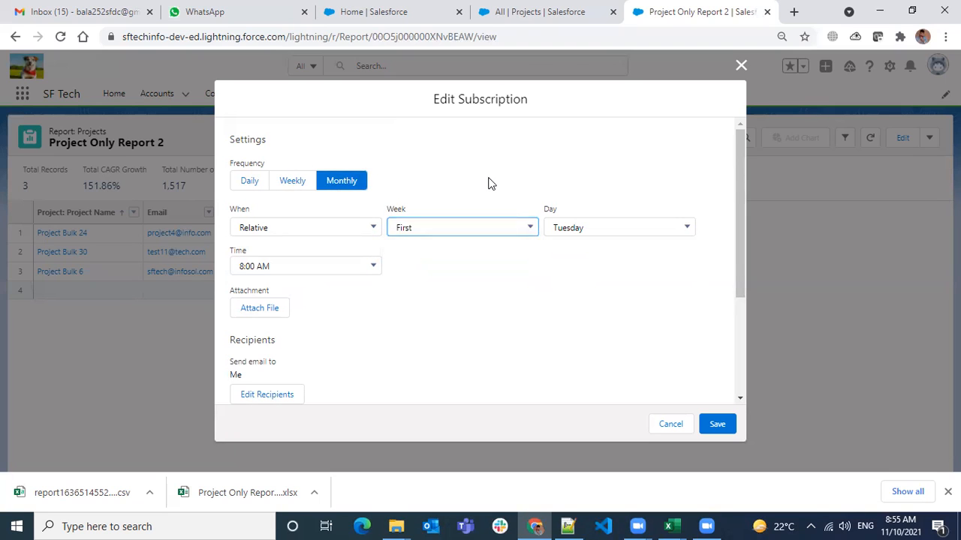
Step: Set the subscription to a weekly frequency, add Thursday and Friday alongside Wednesday, and set the time to 6:00 AM
click(250, 184)
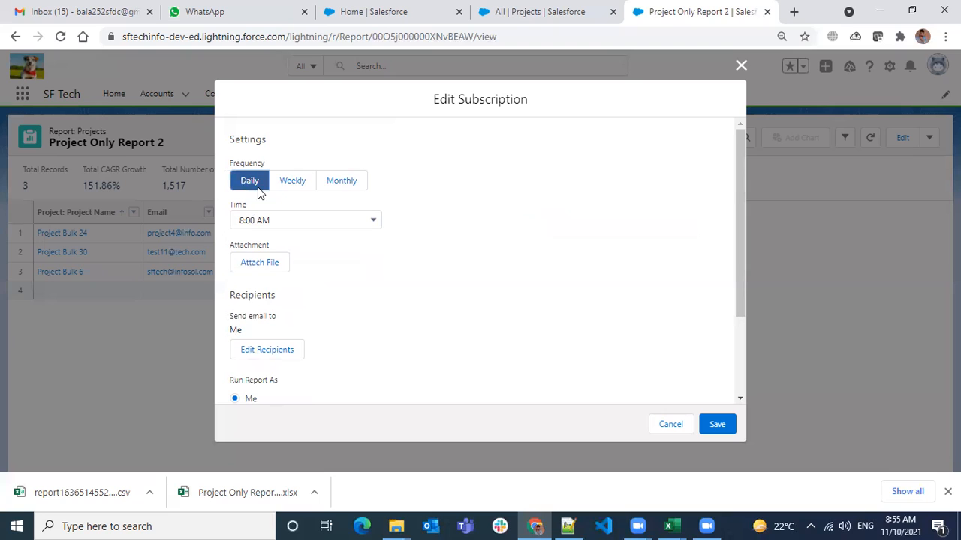
click(291, 186)
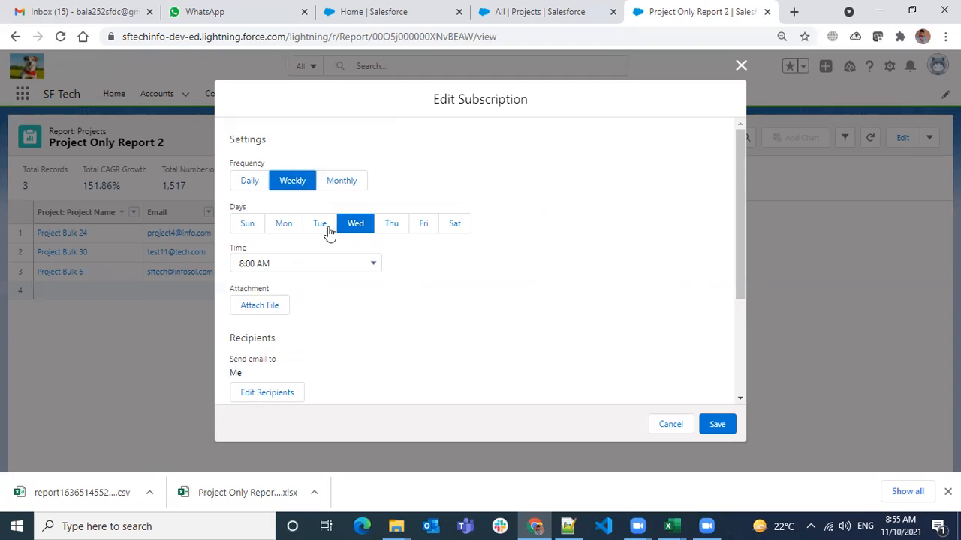
click(397, 228)
click(423, 228)
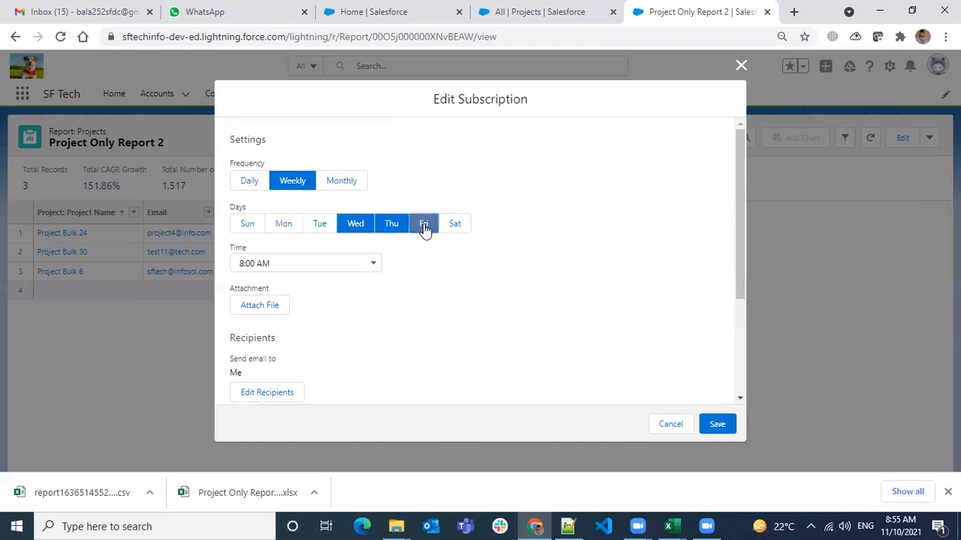
click(284, 265)
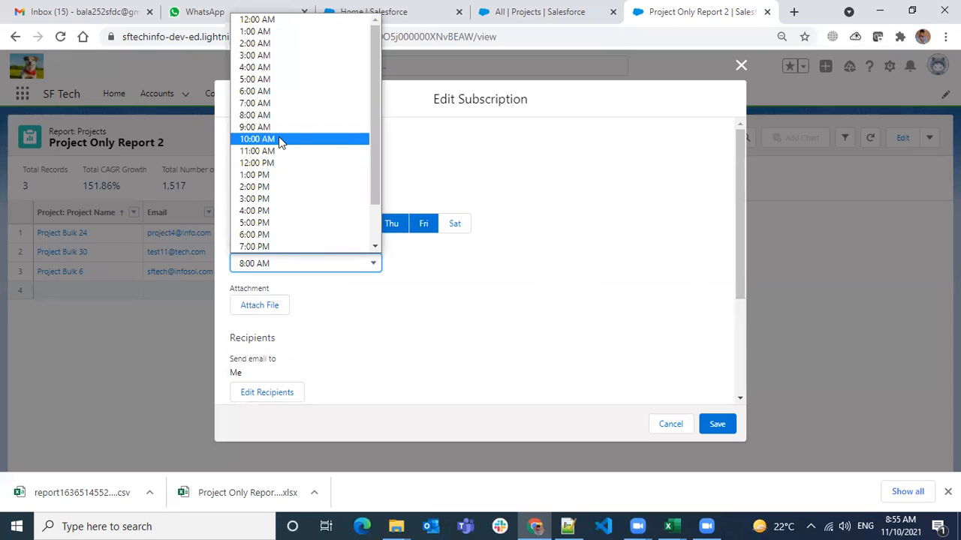
click(283, 94)
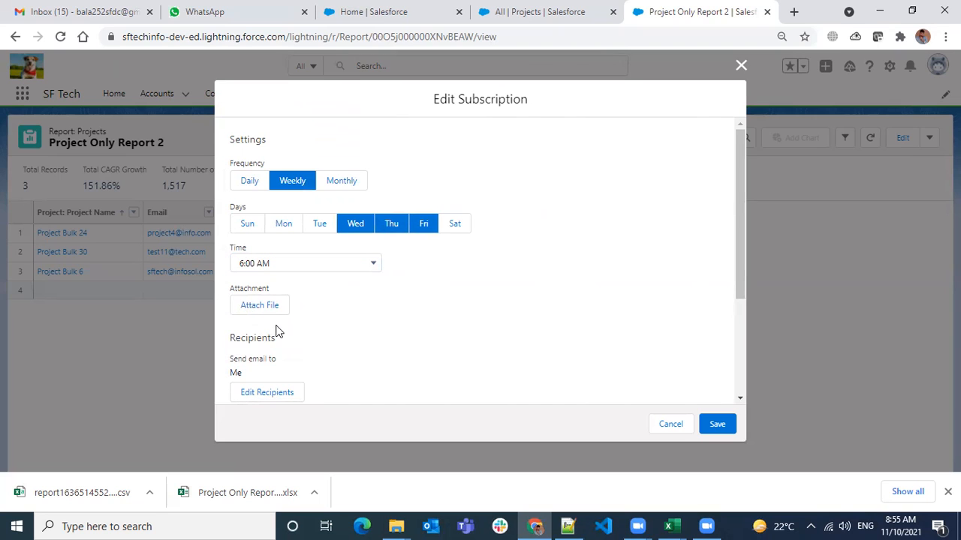
Step: Attach the report to the subscription as a Details Only export in Comma Delimited .csv format
scroll(275, 334, down, 1)
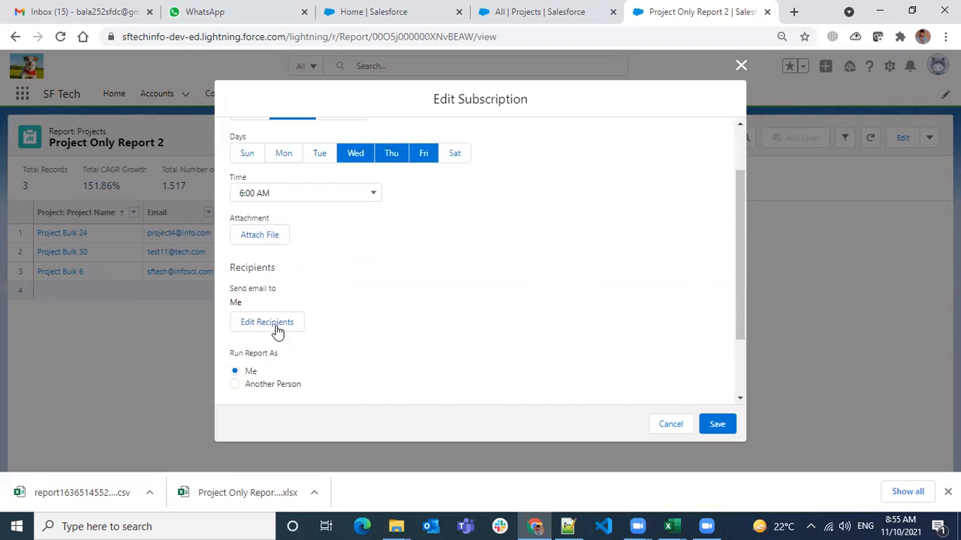
click(259, 236)
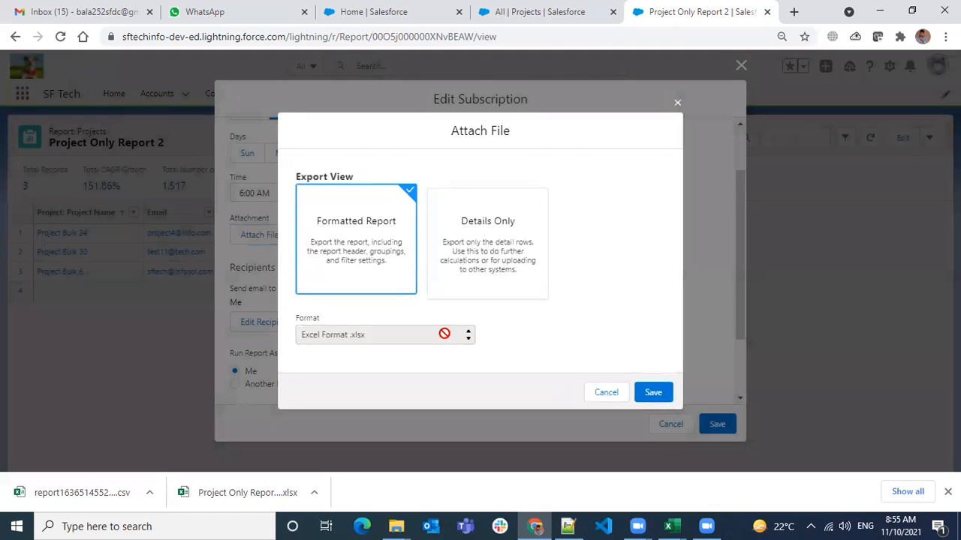
click(481, 250)
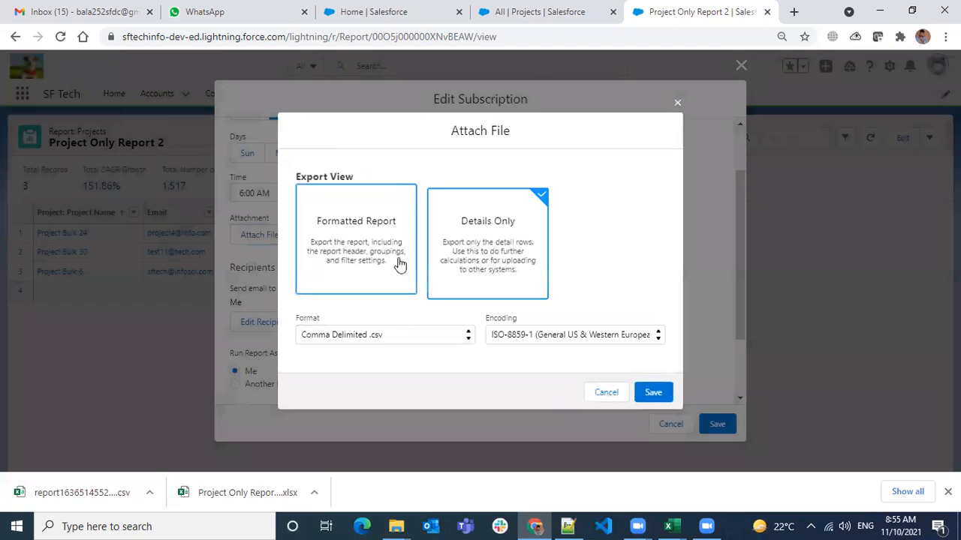
click(443, 336)
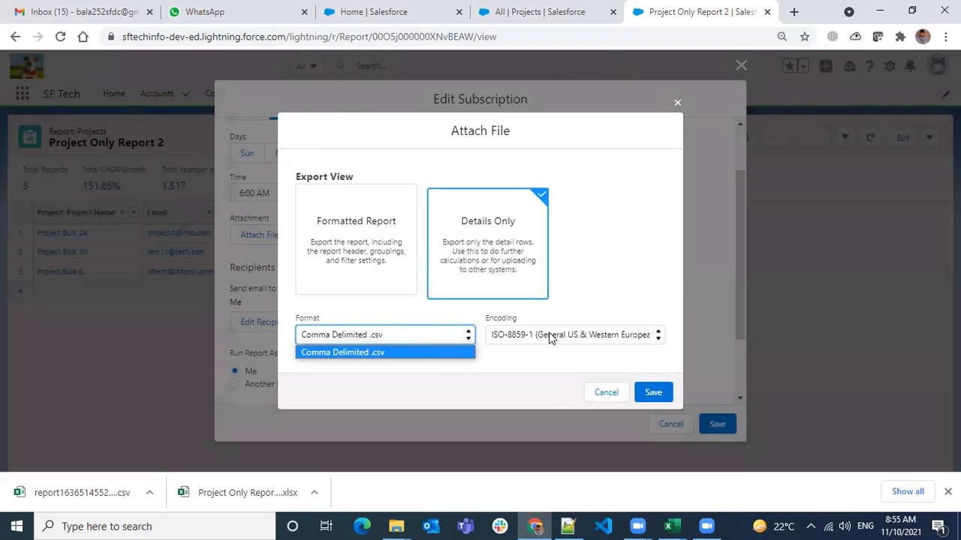
click(455, 337)
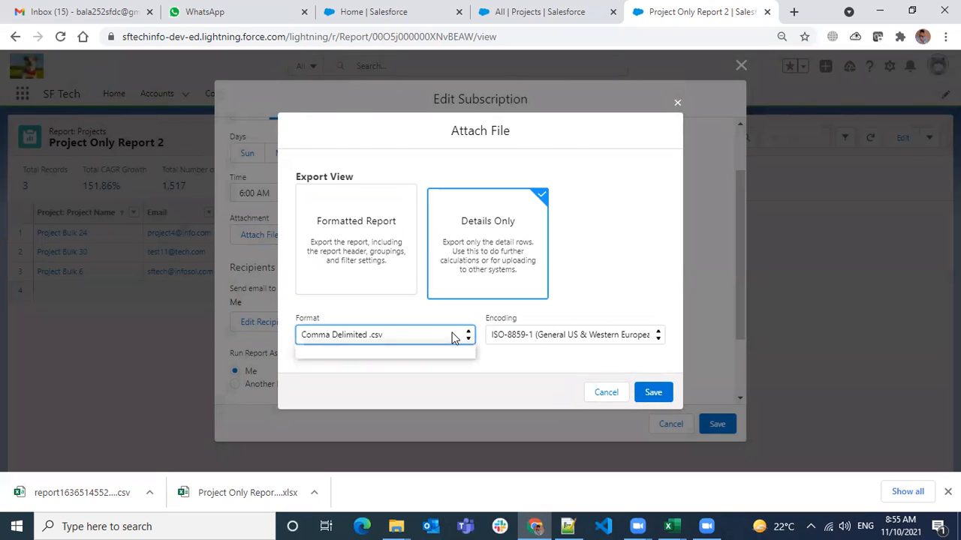
click(455, 335)
click(382, 263)
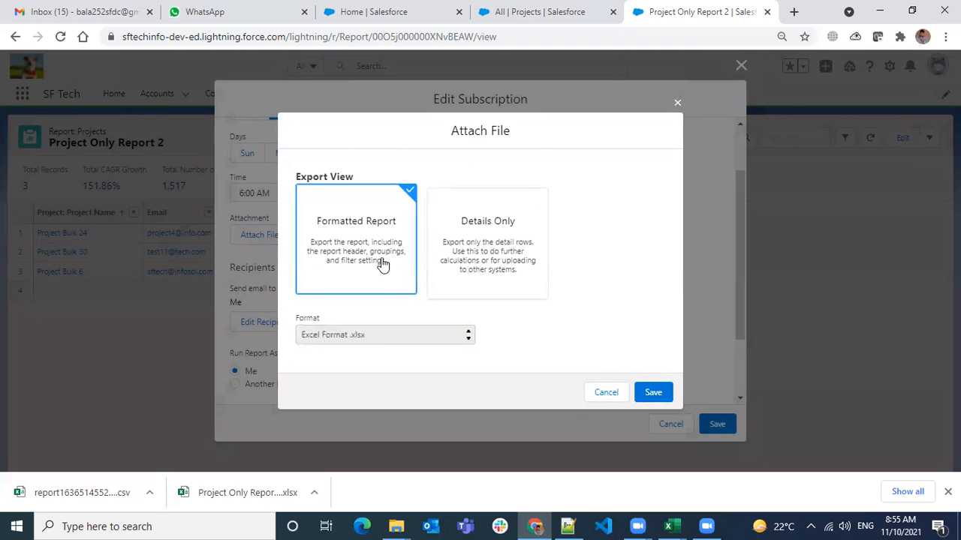
click(455, 273)
click(378, 266)
click(476, 258)
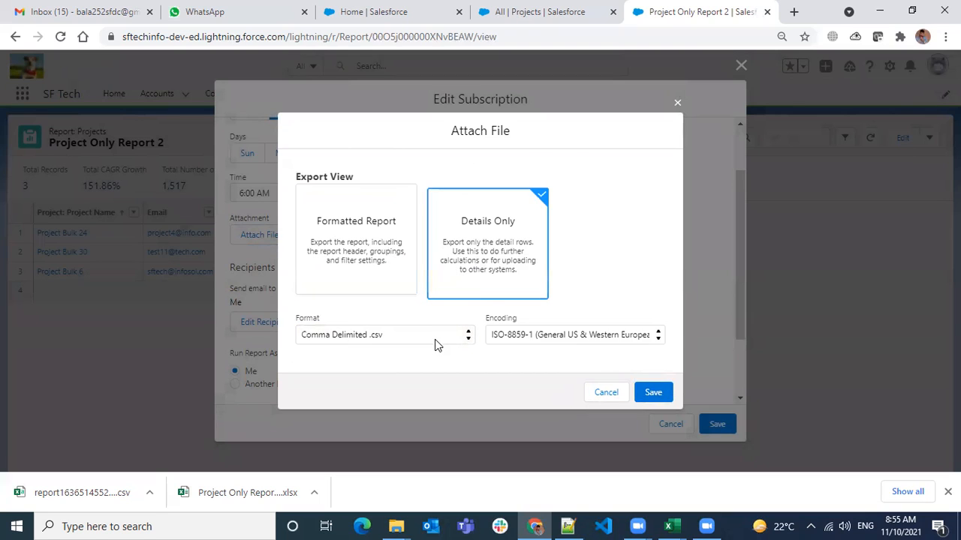
click(653, 392)
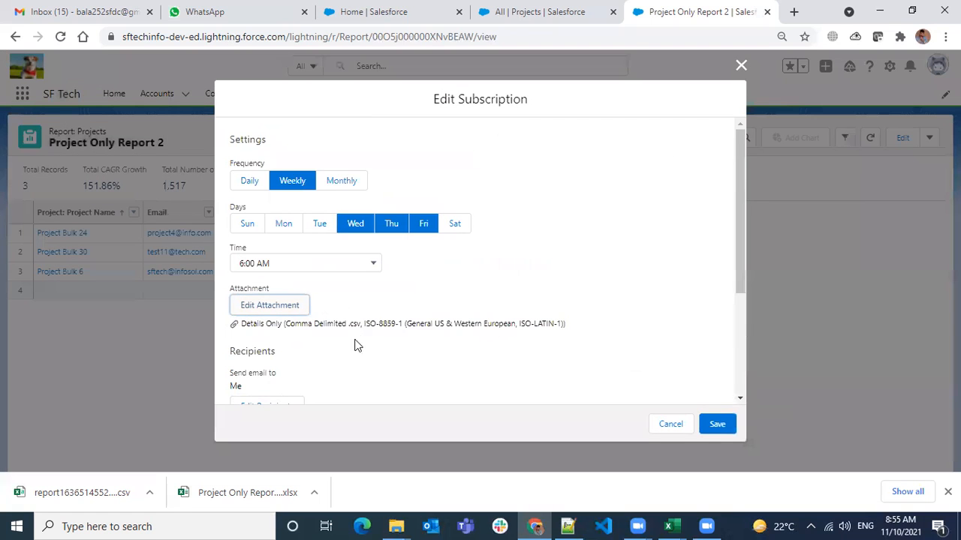
Step: Add the Sales Rep role to the subscription's recipients
scroll(359, 338, down, 3)
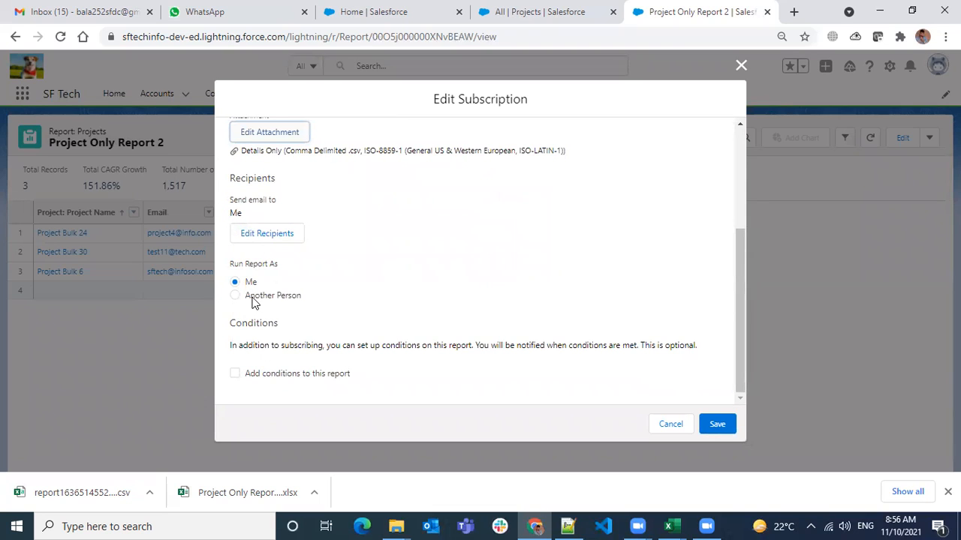
click(274, 237)
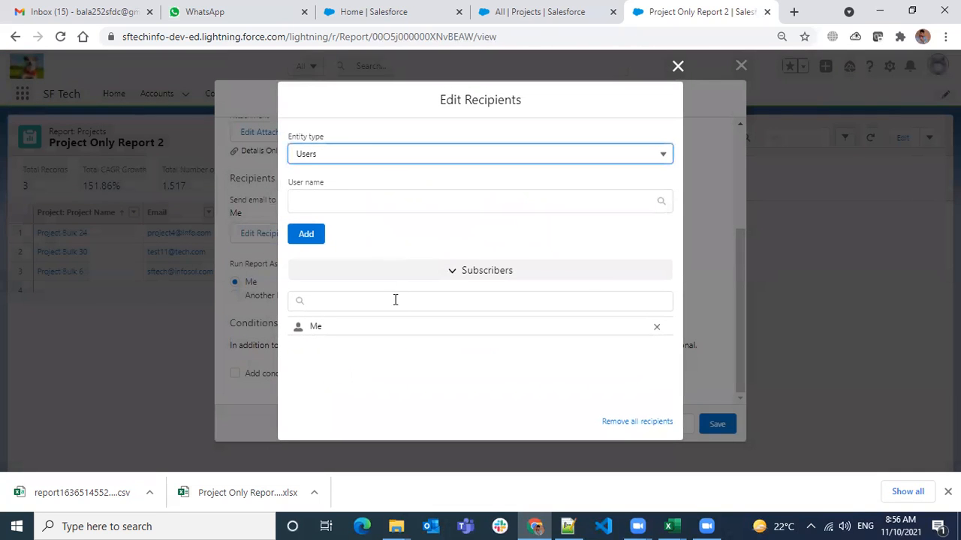
click(380, 303)
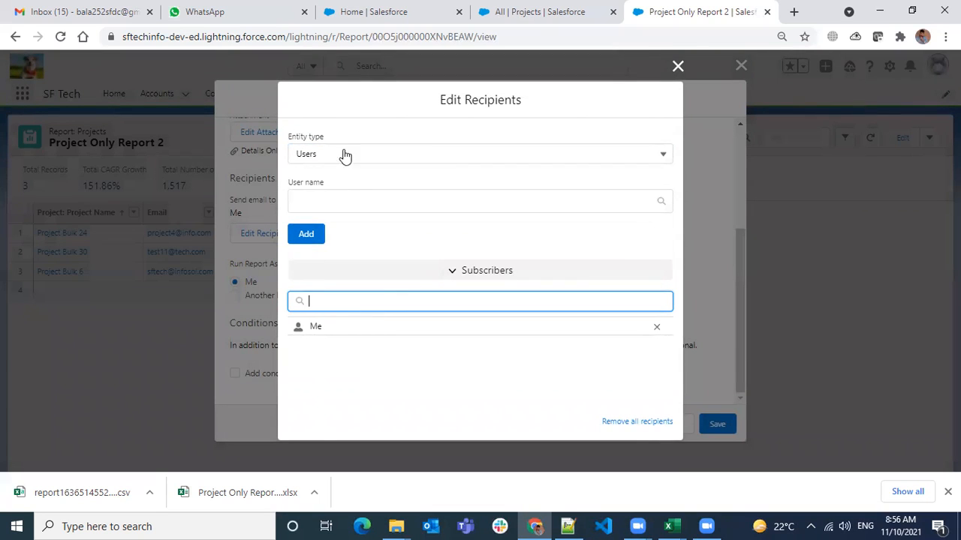
click(380, 159)
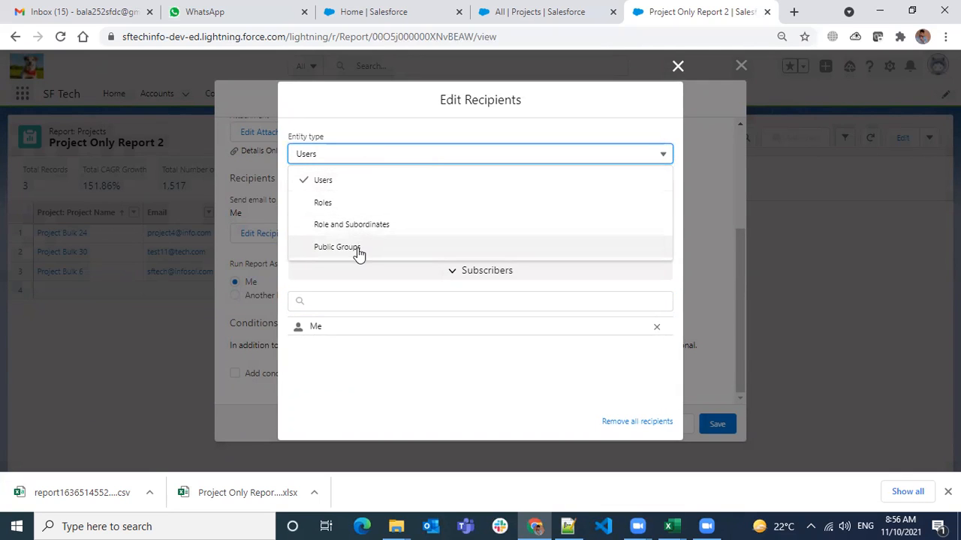
click(373, 131)
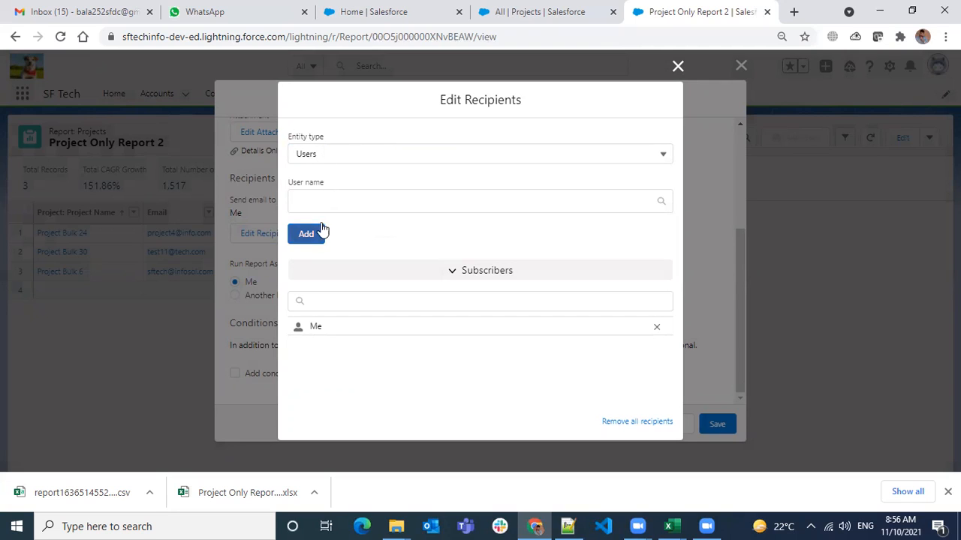
click(330, 158)
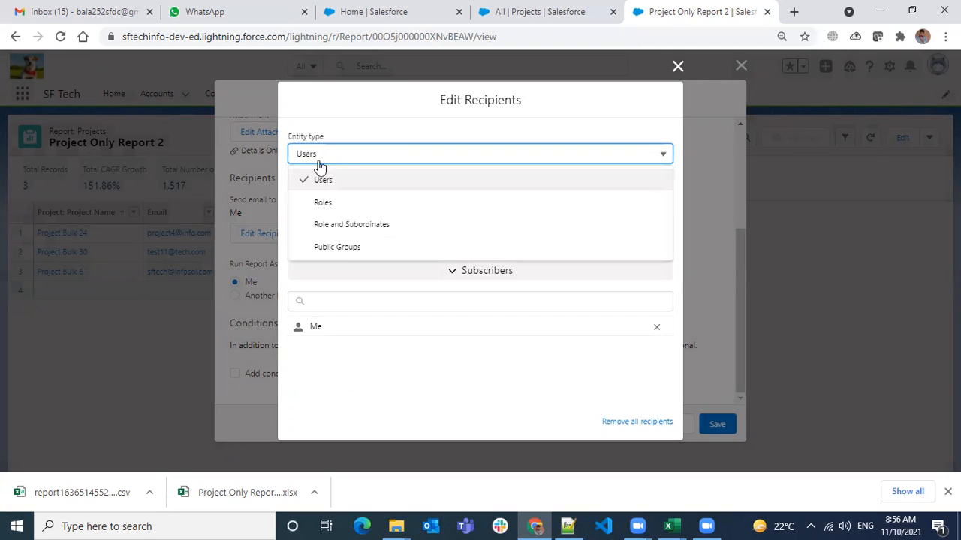
click(345, 204)
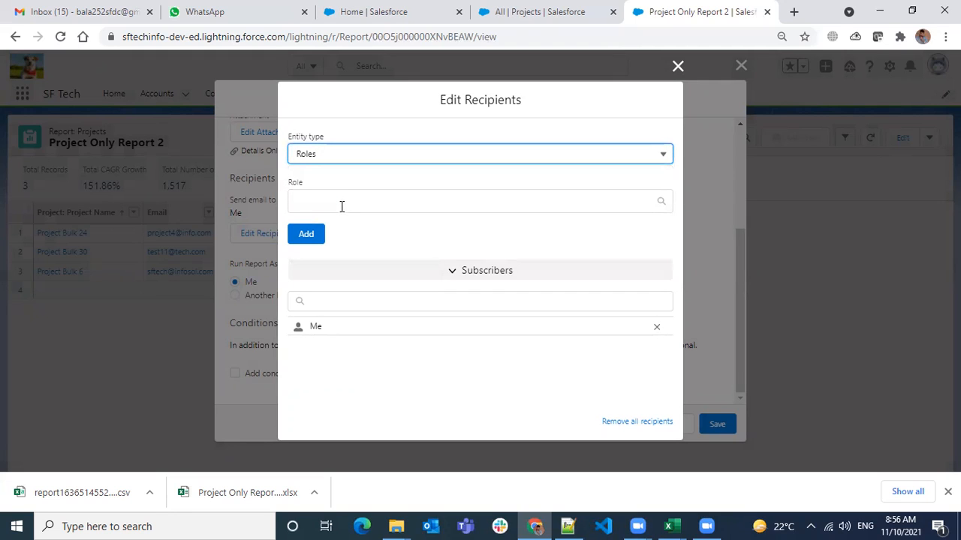
click(318, 197)
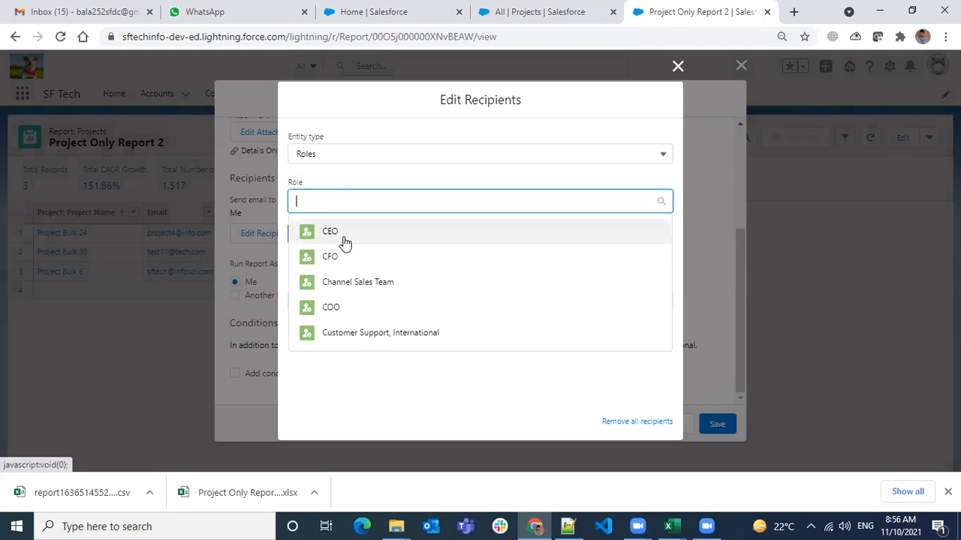
text(rep)
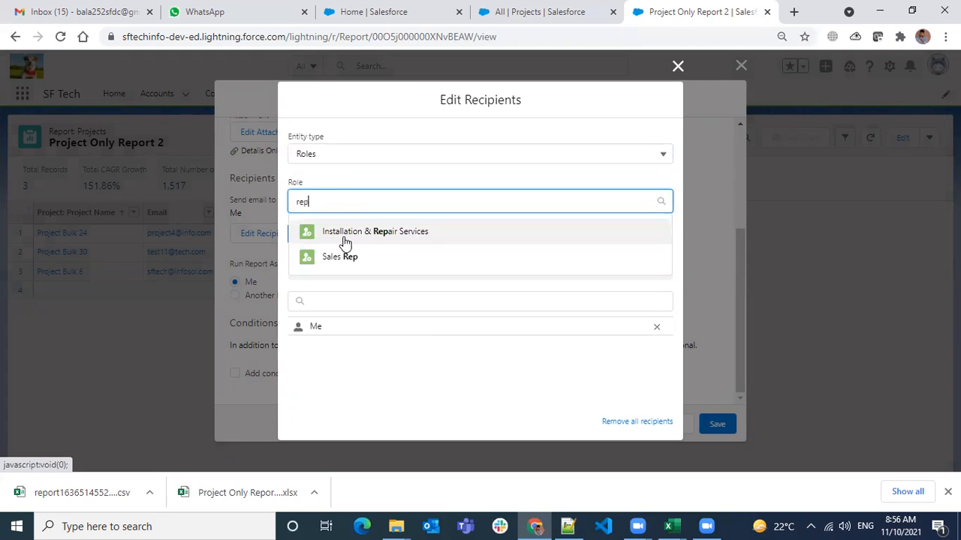
click(339, 259)
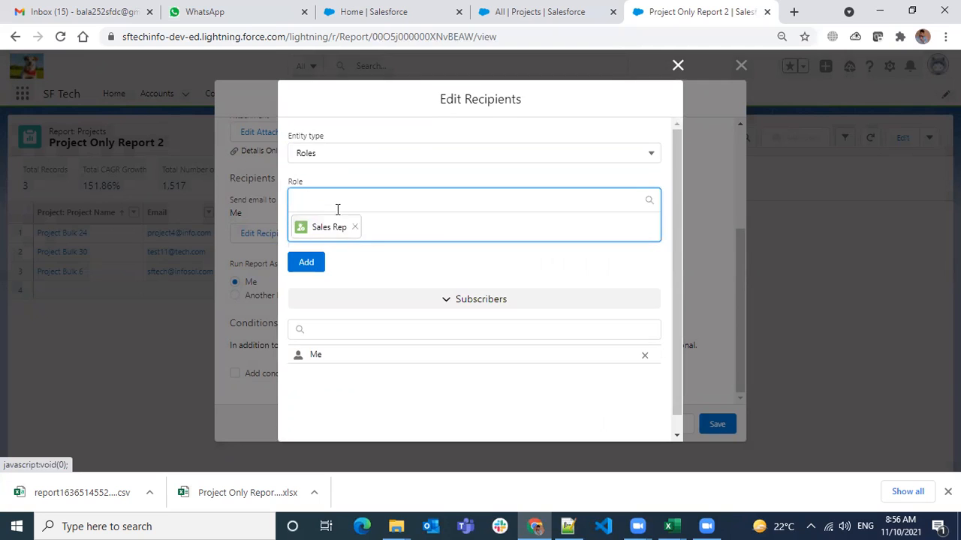
click(306, 264)
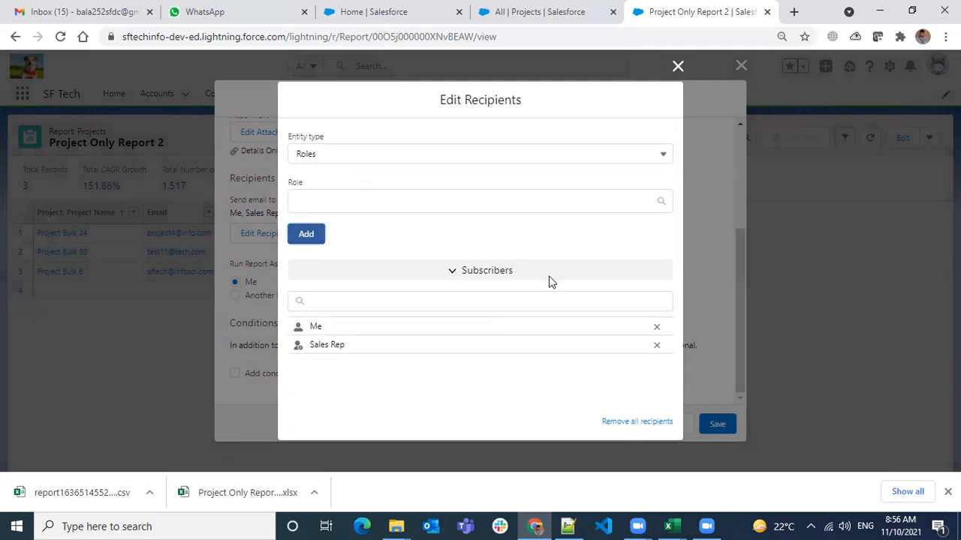
click(678, 66)
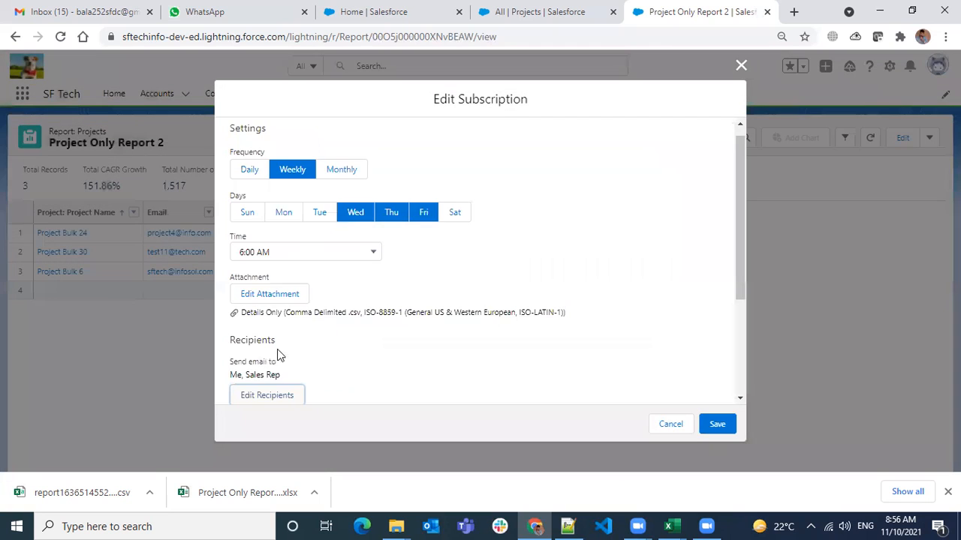
Step: Set the subscribed report to run as another person
scroll(308, 287, down, 3)
scroll(298, 310, down, 1)
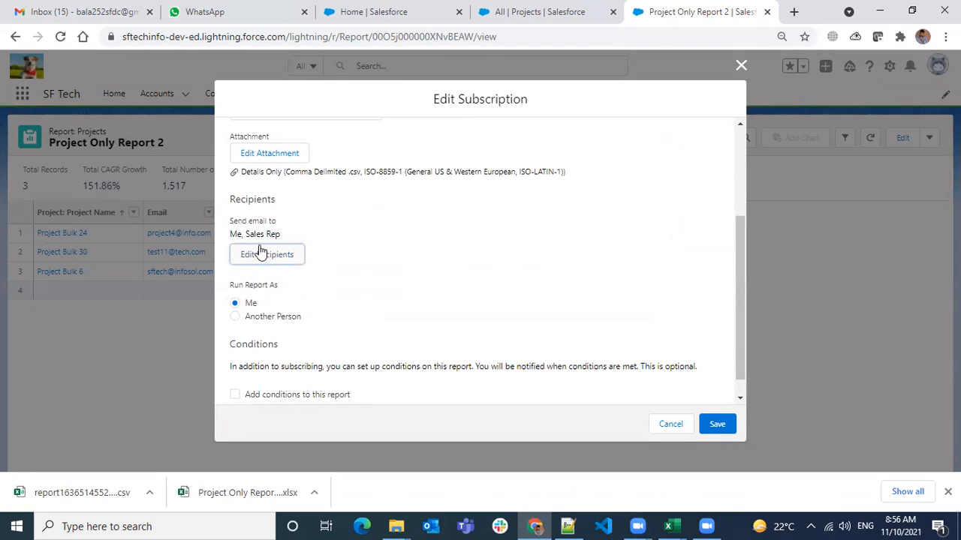
scroll(344, 301, down, 1)
scroll(341, 301, down, 1)
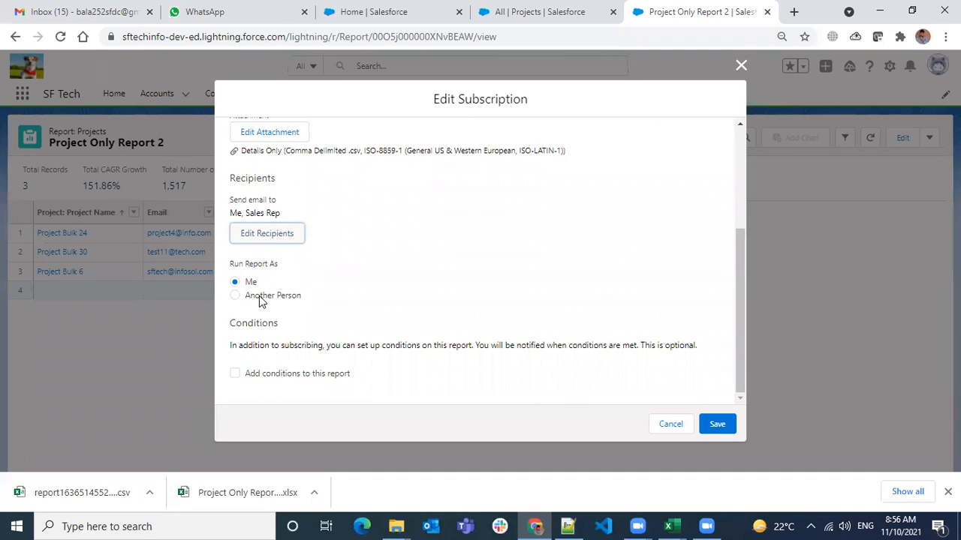
click(260, 300)
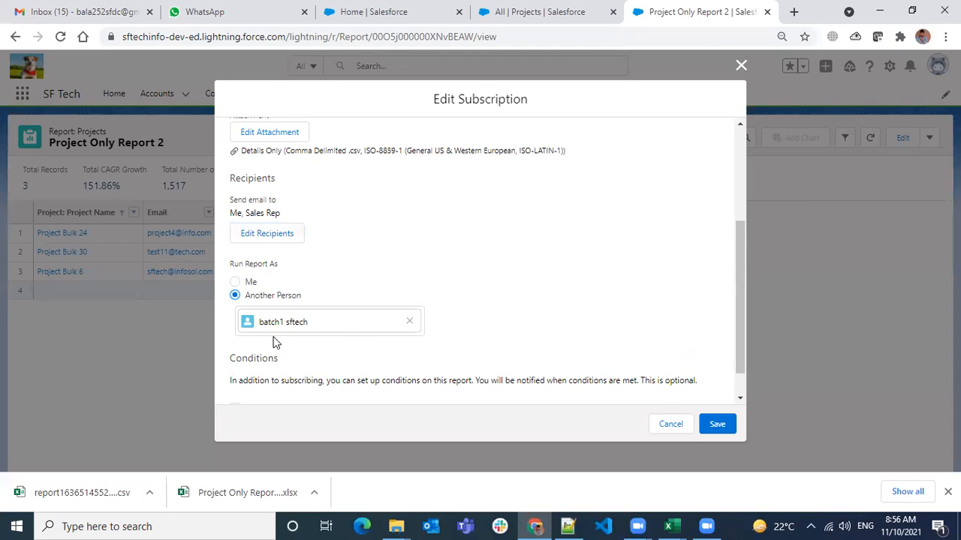
click(235, 282)
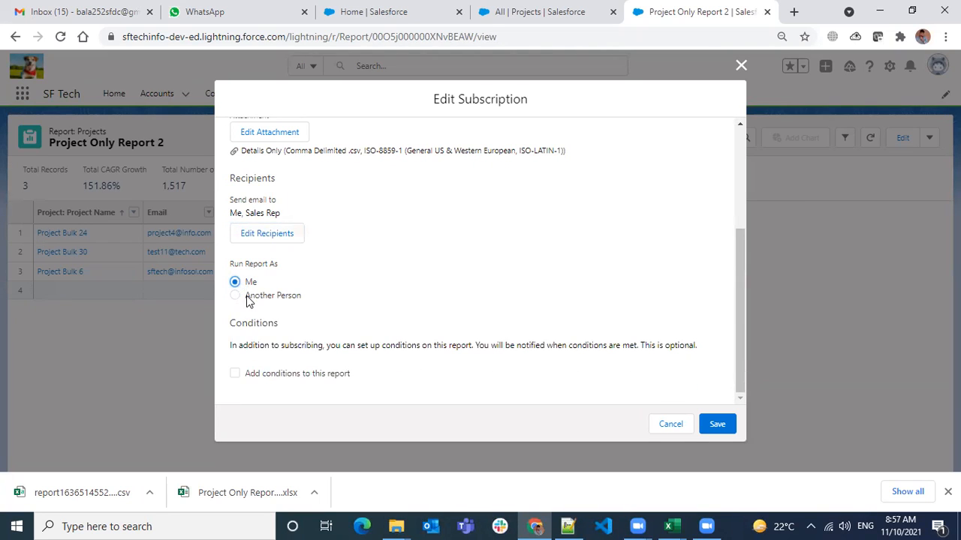
click(249, 297)
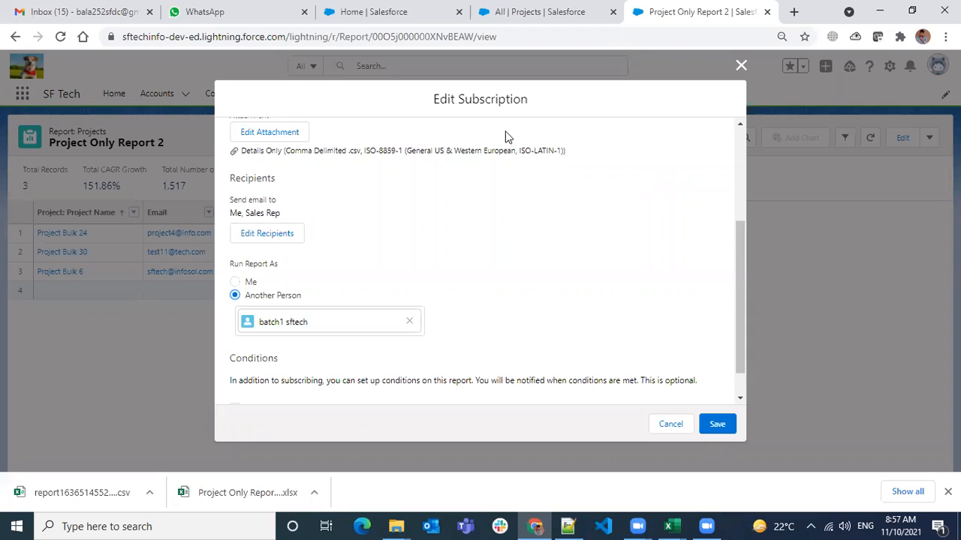
Step: Set the subscribed report to run as Me instead of another person
click(235, 282)
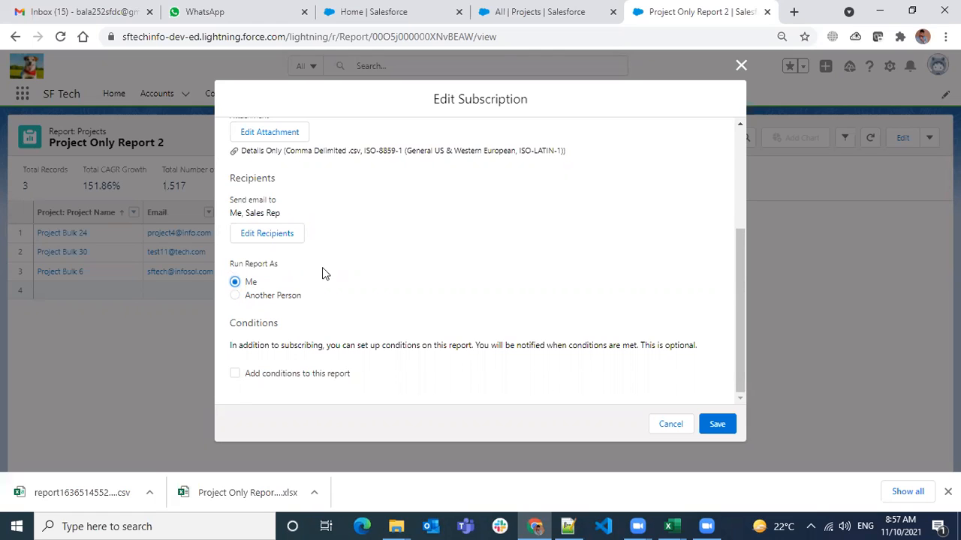
click(234, 374)
scroll(301, 341, down, 1)
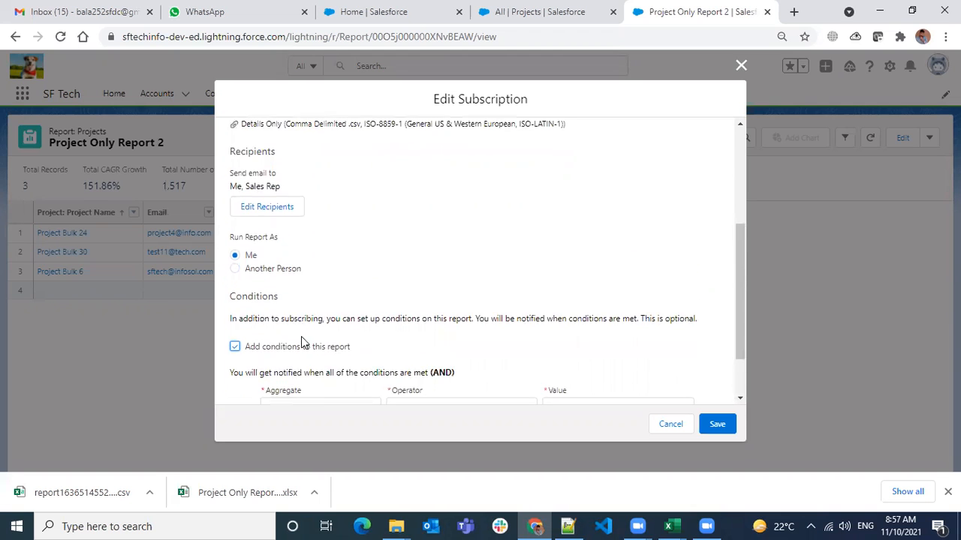
scroll(367, 357, down, 2)
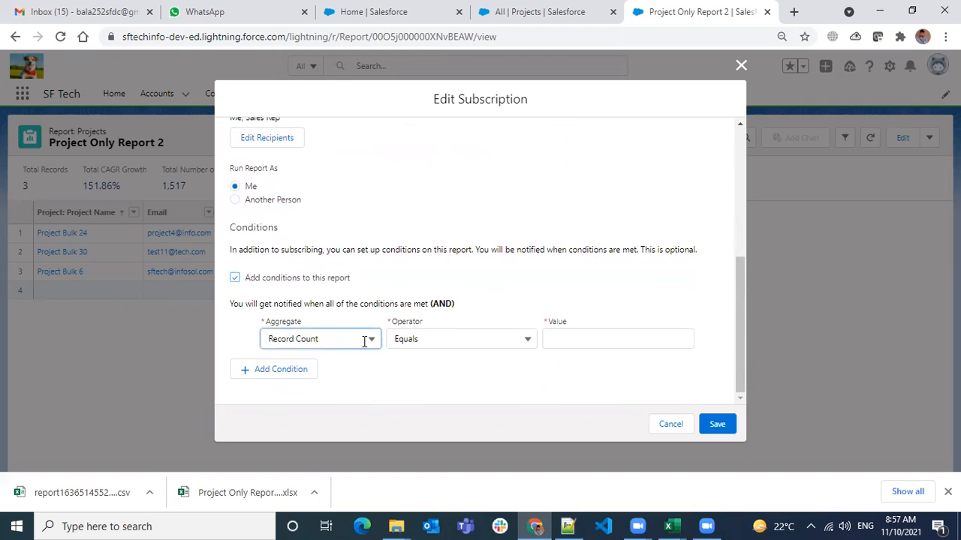
click(364, 340)
scroll(360, 358, down, 1)
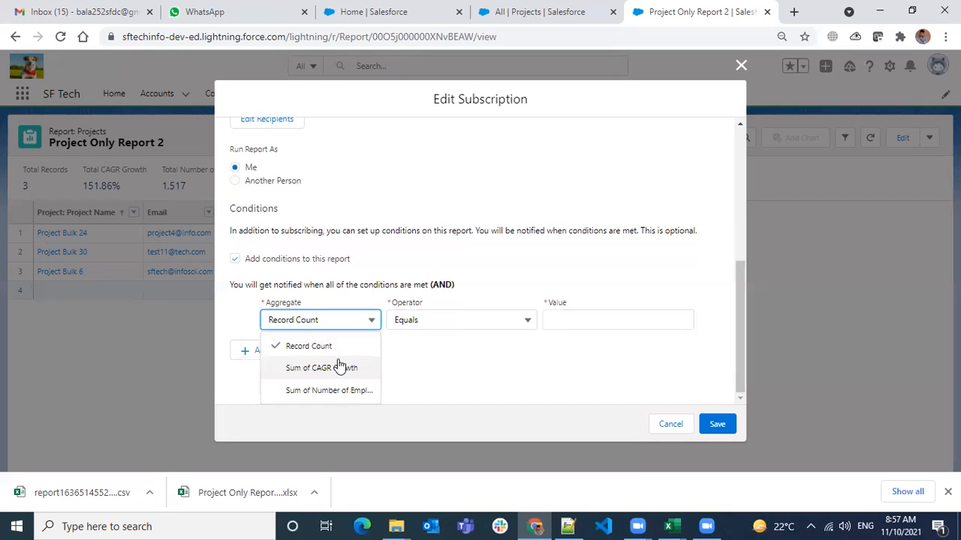
click(406, 373)
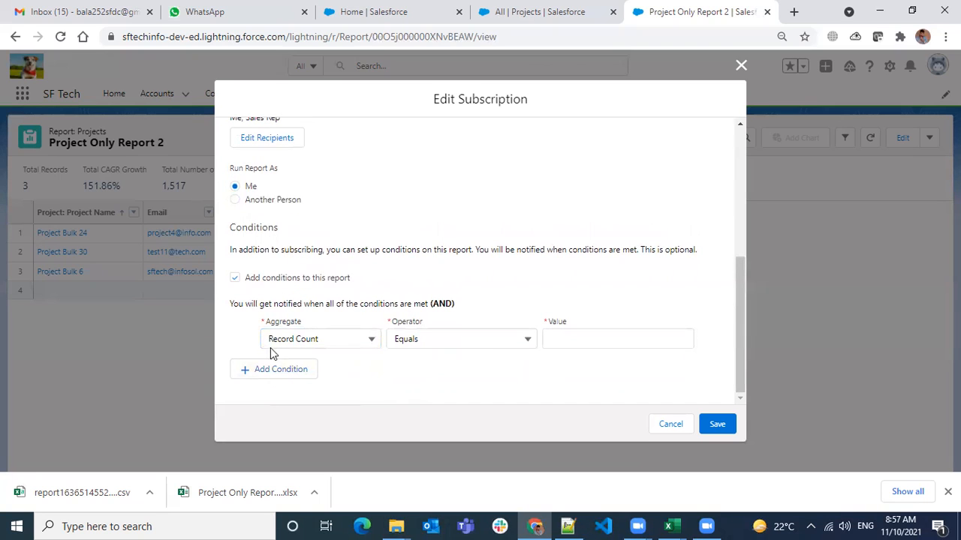
click(235, 279)
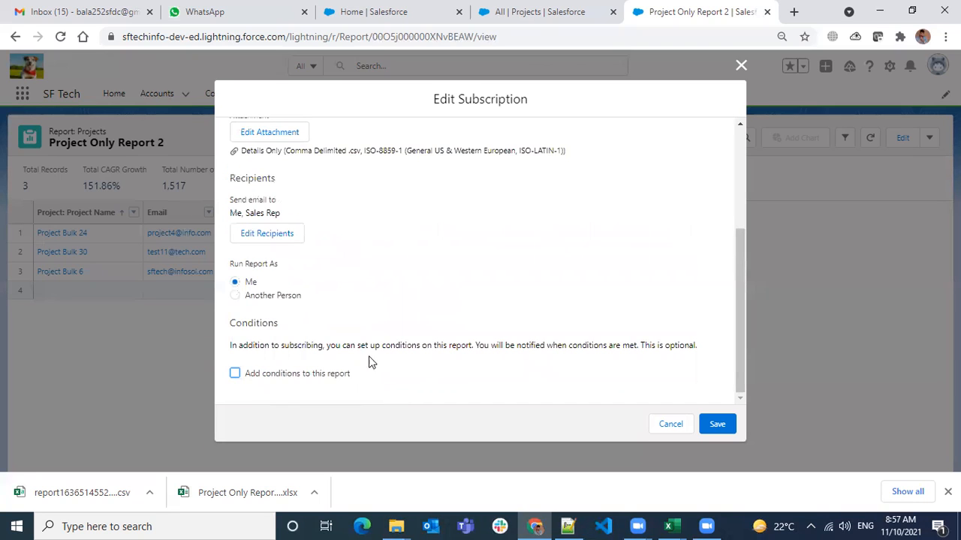
Step: Review the subscription's schedule, attachment and recipients, and save the subscription
scroll(369, 315, up, 3)
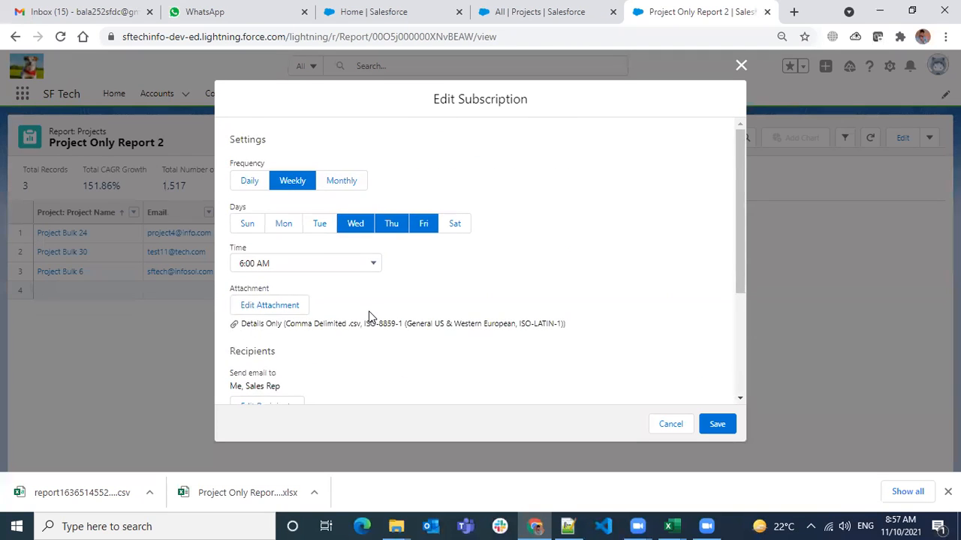
scroll(369, 315, down, 3)
scroll(375, 378, up, 3)
click(717, 425)
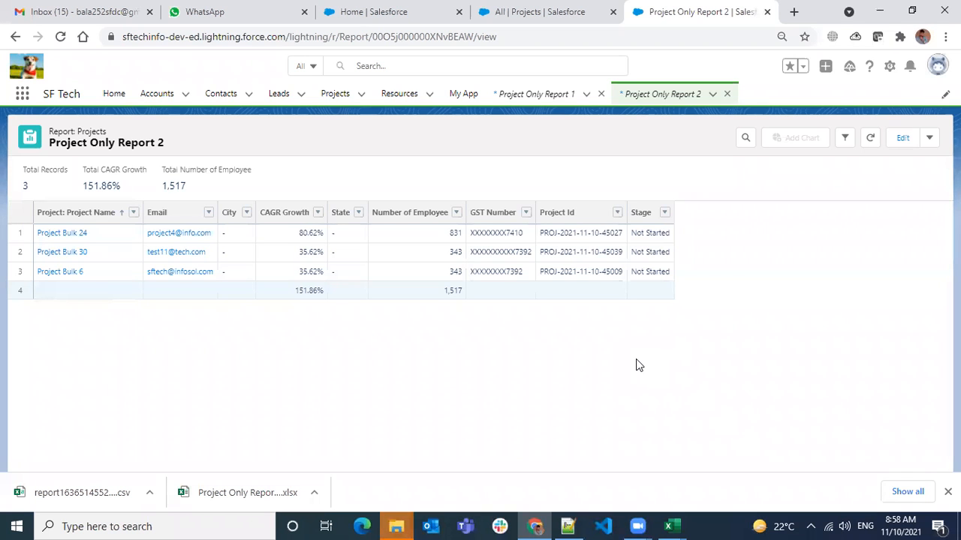
Step: Reopen the report's subscription, examine its saved settings and the unsubscribe option, and close it without saving
click(929, 137)
click(890, 229)
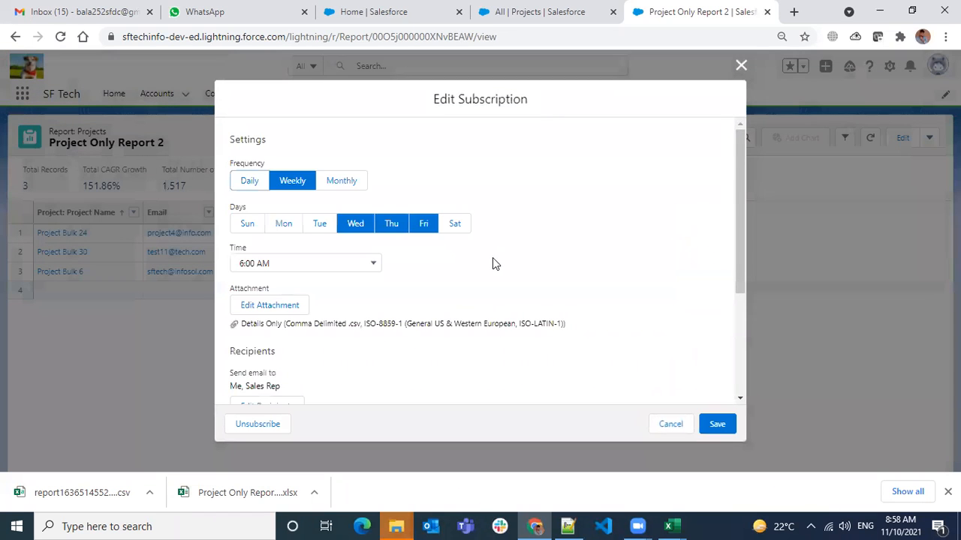
scroll(538, 268, down, 3)
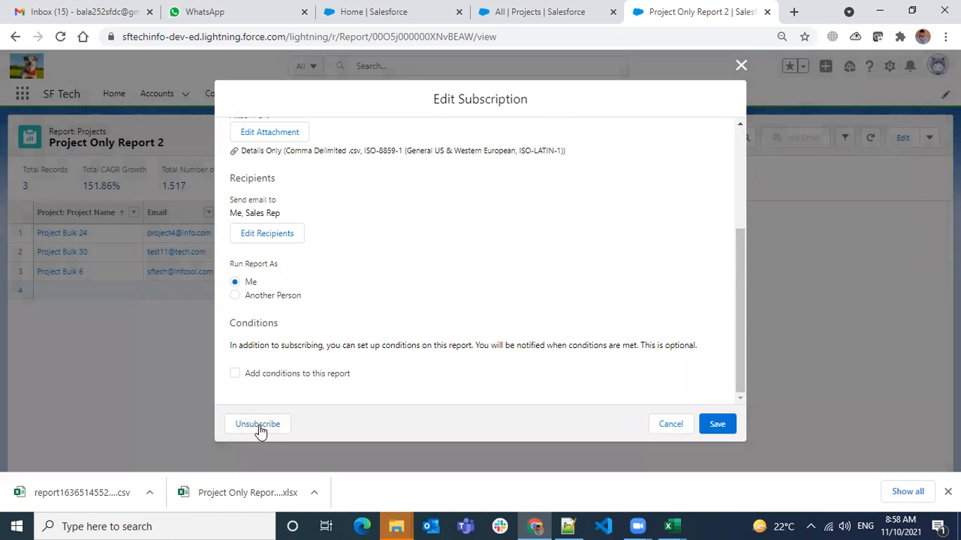
scroll(496, 311, up, 3)
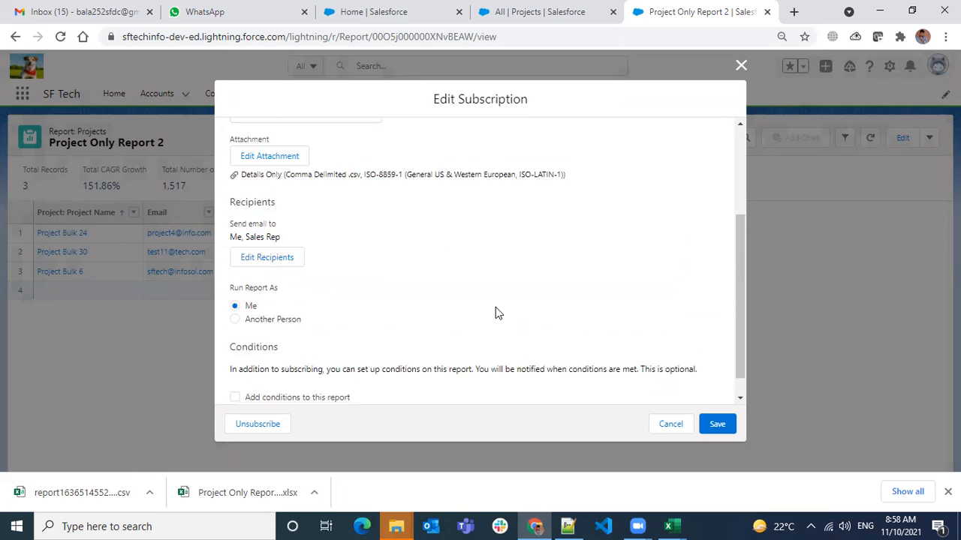
scroll(376, 247, down, 1)
scroll(436, 286, up, 1)
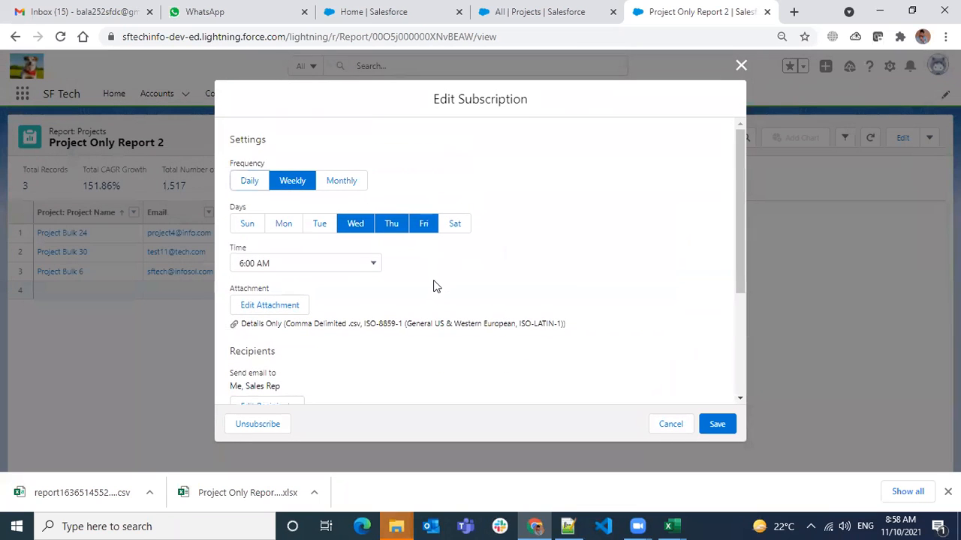
click(670, 425)
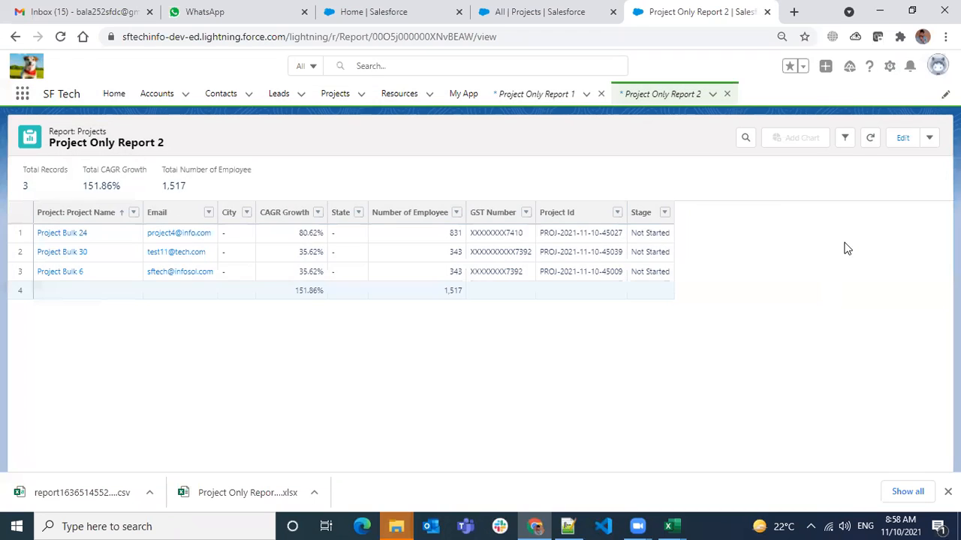
click(929, 138)
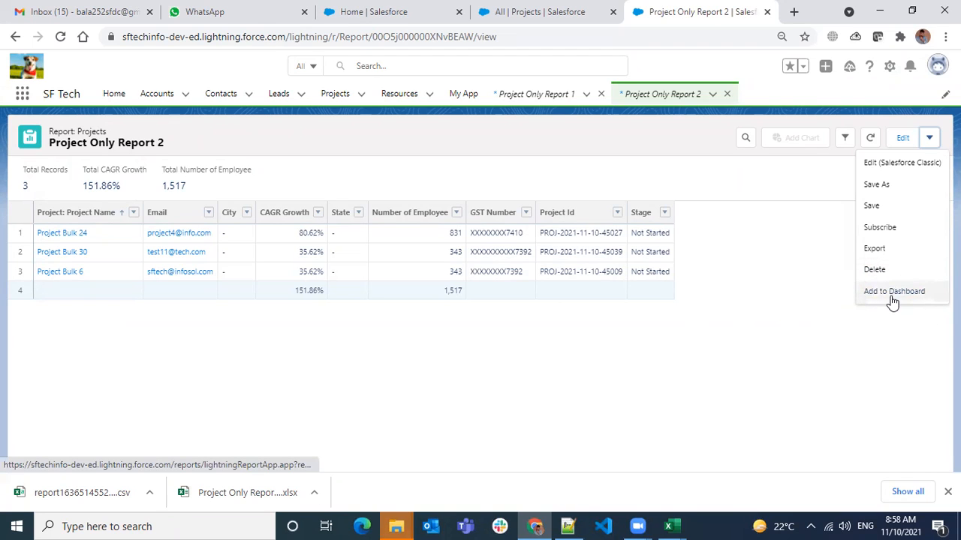
click(692, 345)
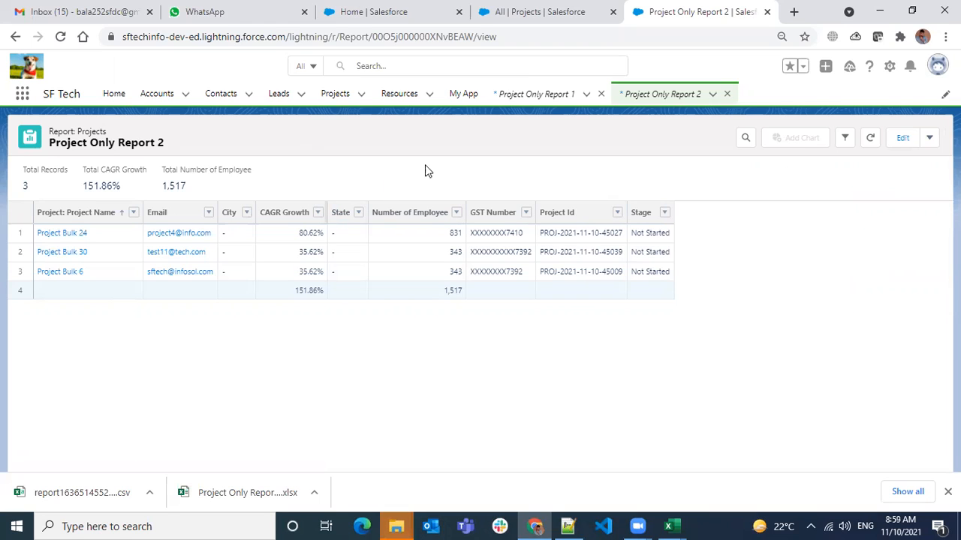
click(133, 214)
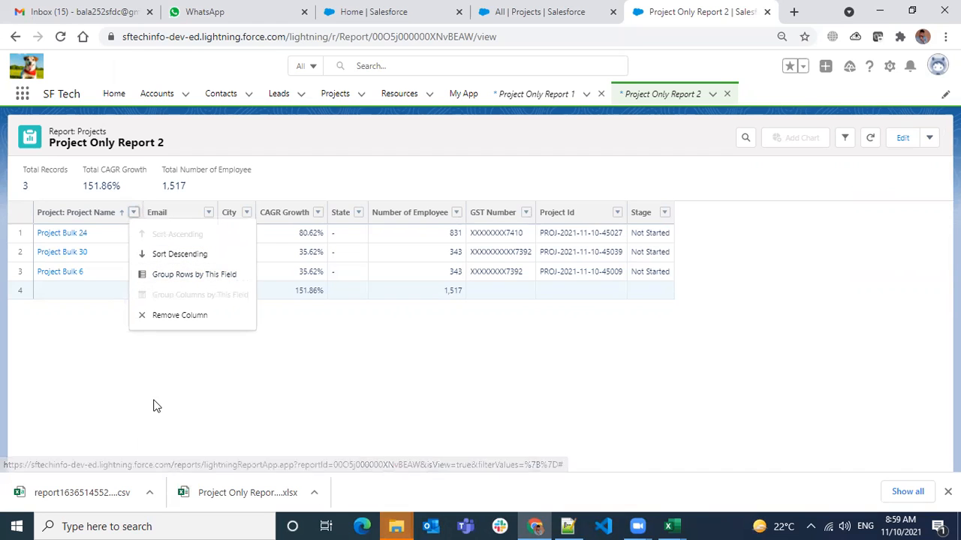
click(304, 387)
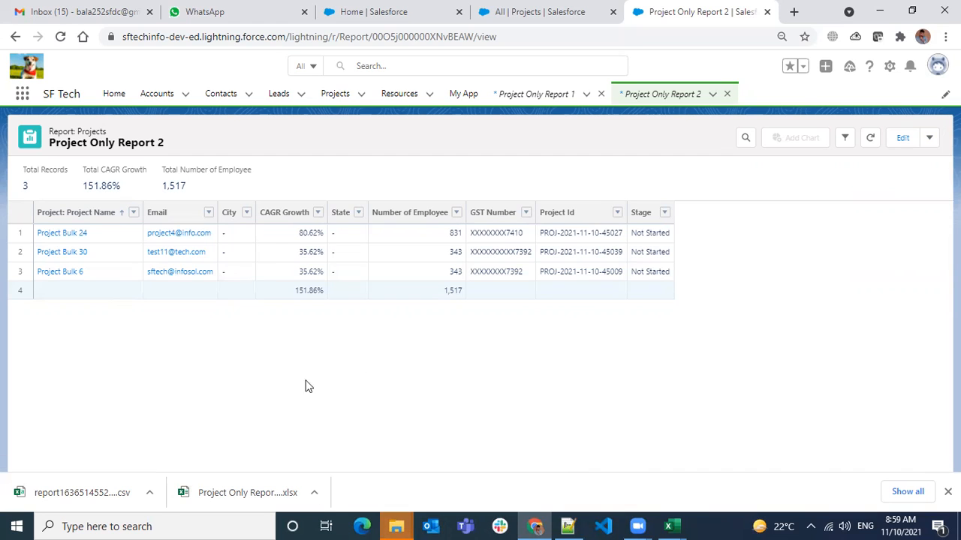
Step: Group the report rows by the Stage field
click(664, 212)
click(679, 274)
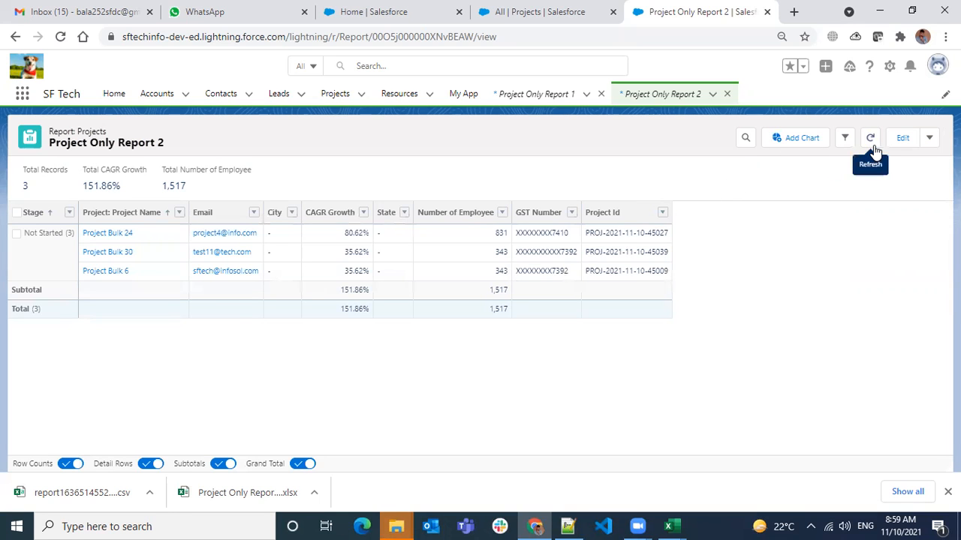
Step: Change the report's Stage filter to All, apply it, and hide the filters
click(845, 138)
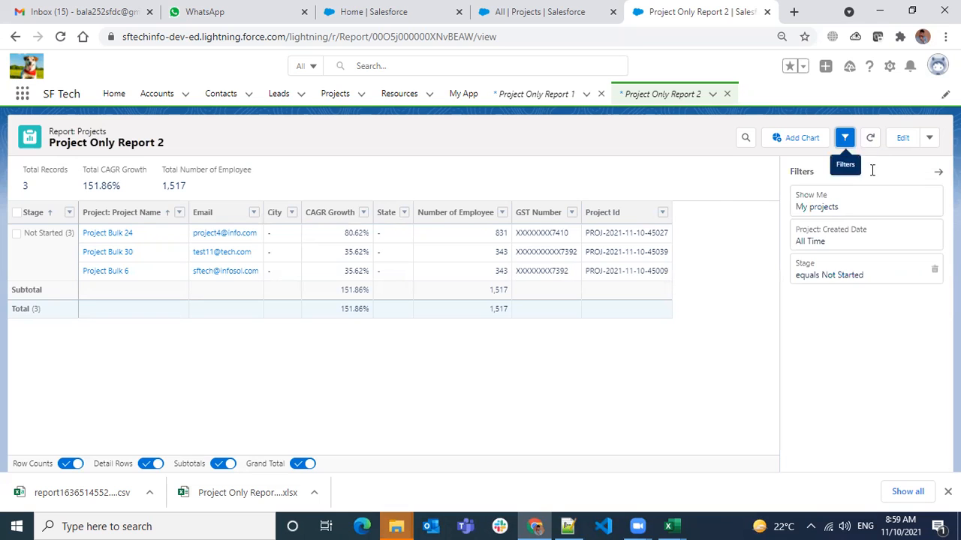
click(835, 278)
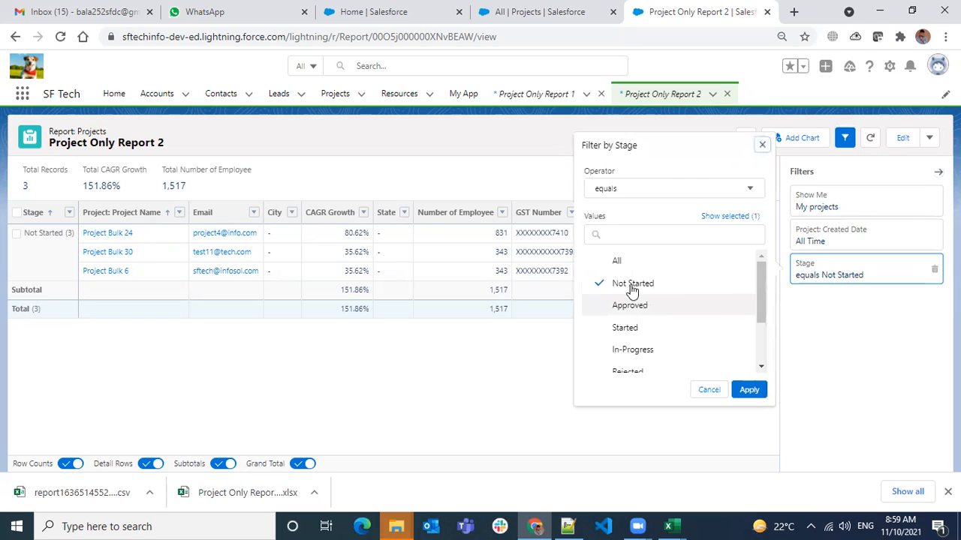
click(619, 261)
click(747, 390)
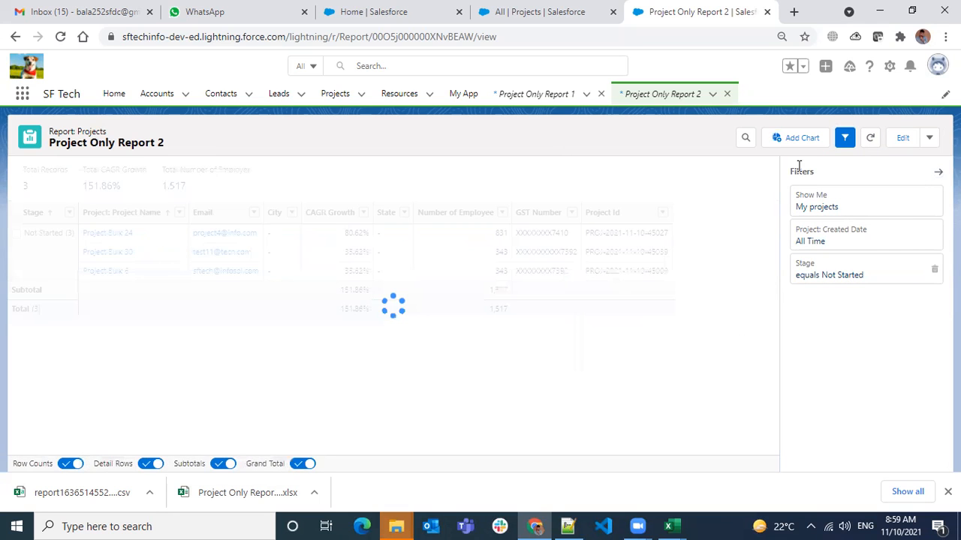
click(845, 138)
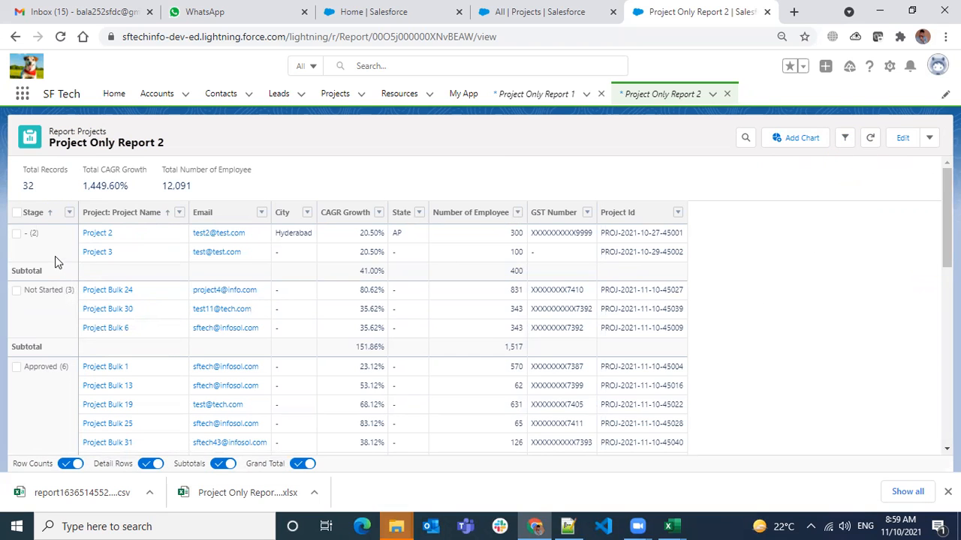
Step: Examine the report's stage groups with their row counts and subtotals, the grand total, and the summary figures above the table
scroll(112, 271, down, 4)
scroll(112, 271, down, 5)
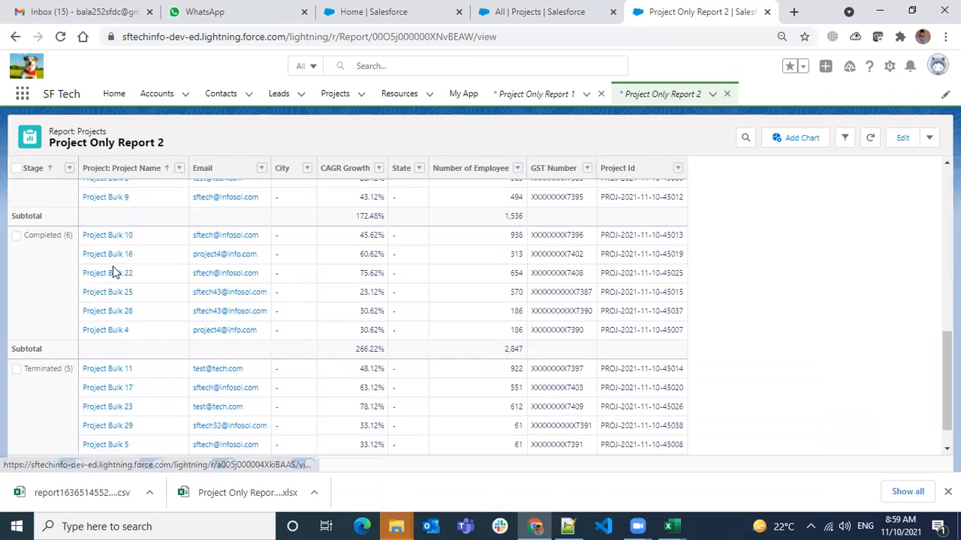
scroll(116, 266, up, 10)
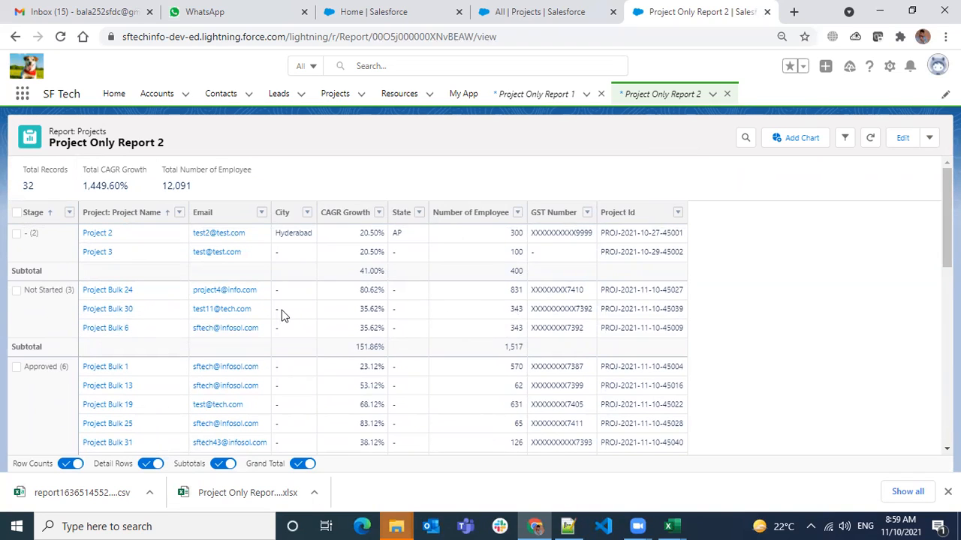
click(22, 349)
click(31, 273)
scroll(170, 300, down, 8)
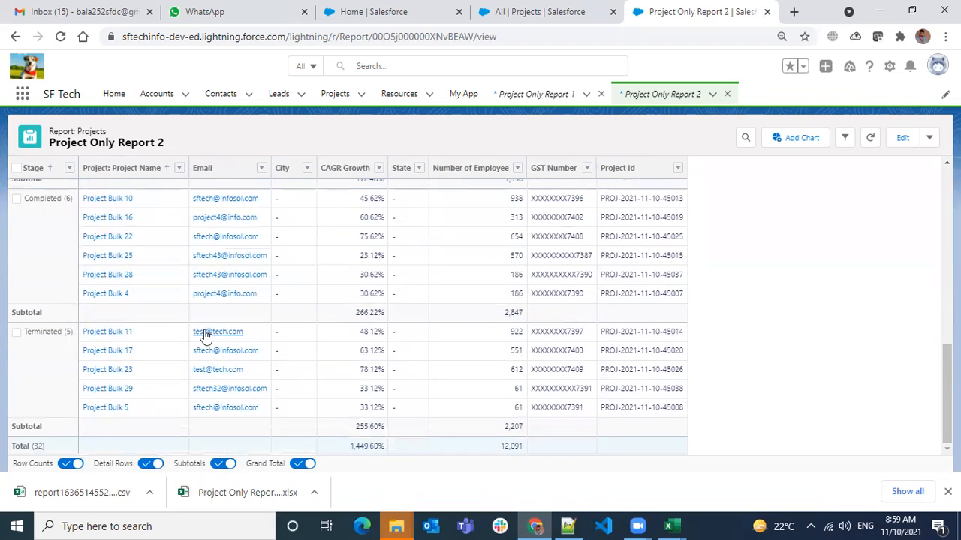
click(347, 447)
scroll(880, 389, up, 2)
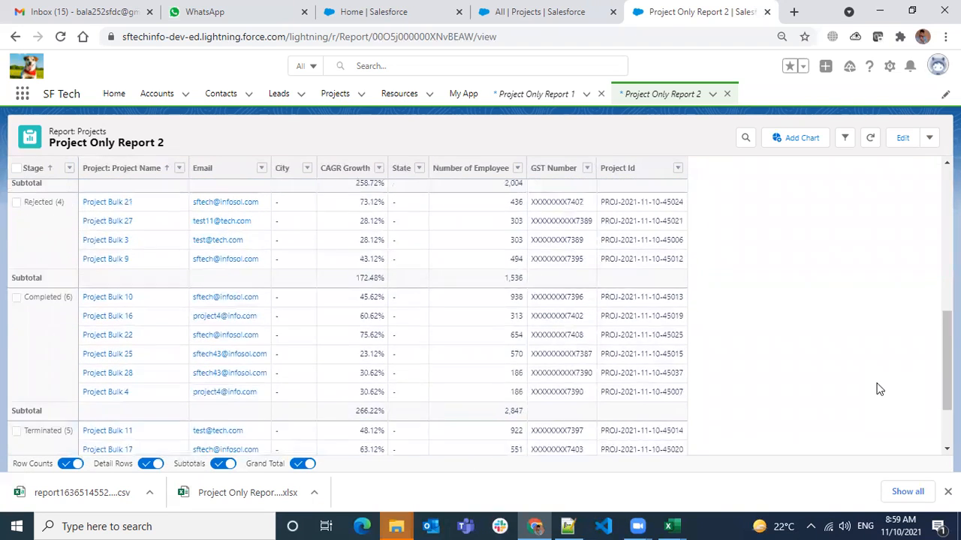
scroll(880, 389, up, 6)
drag(89, 172, 196, 171)
click(185, 184)
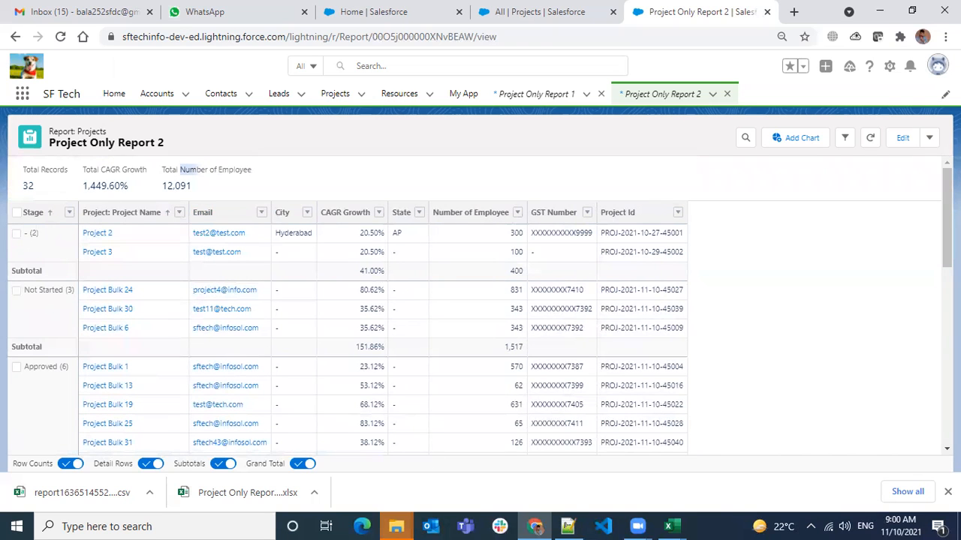
Step: Close the browser's downloads bar and turn off the row counts in the report
click(947, 491)
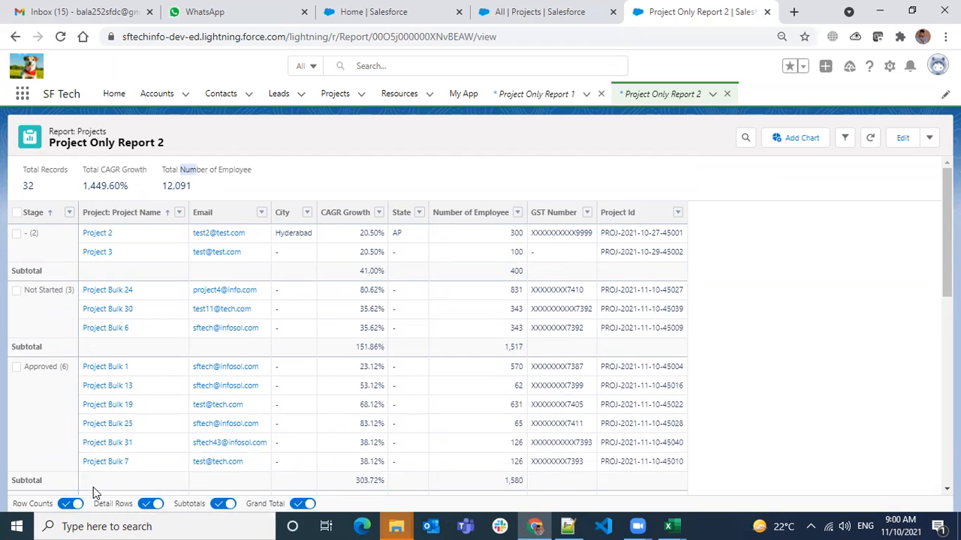
click(70, 504)
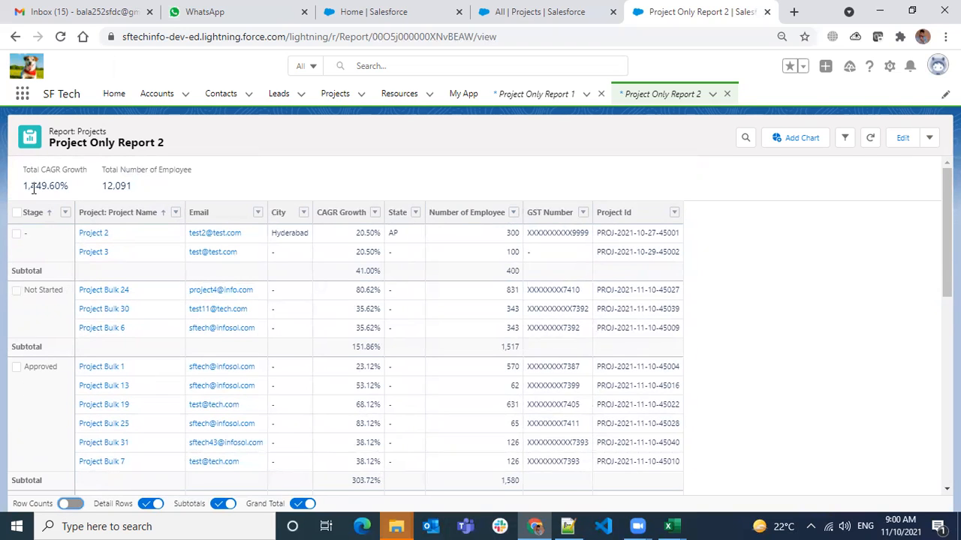
click(71, 506)
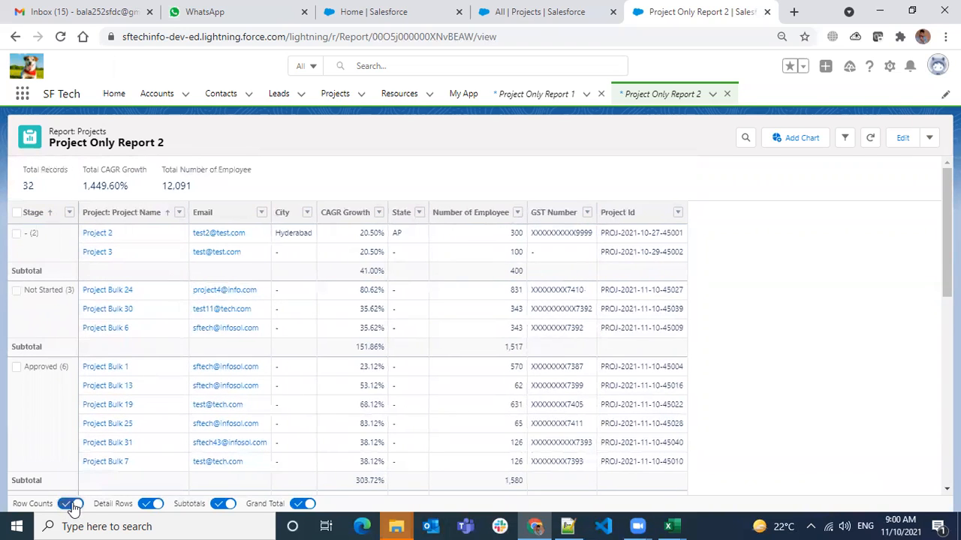
click(70, 504)
click(71, 504)
click(71, 504)
click(72, 505)
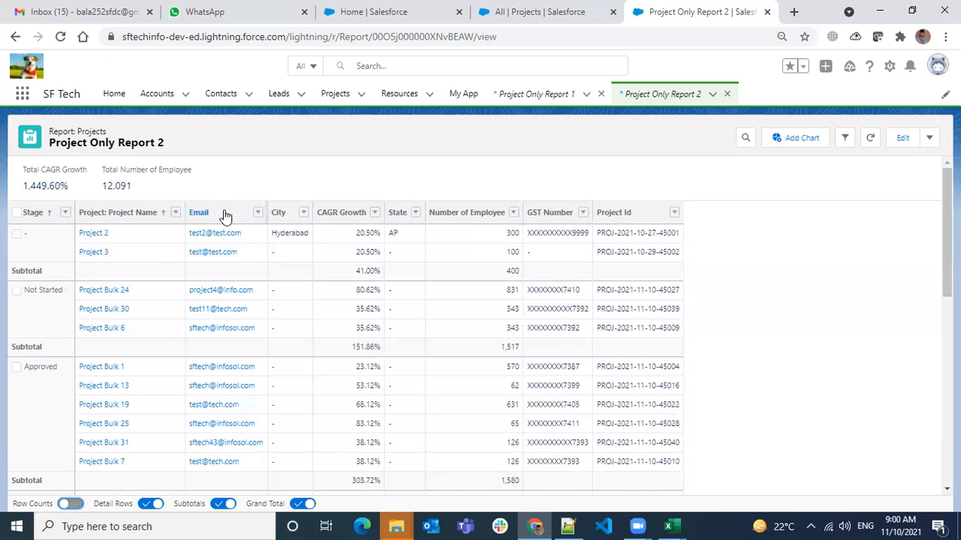
Step: Hide the report's detail rows to view only the sums per stage, and show the detail rows again
click(149, 504)
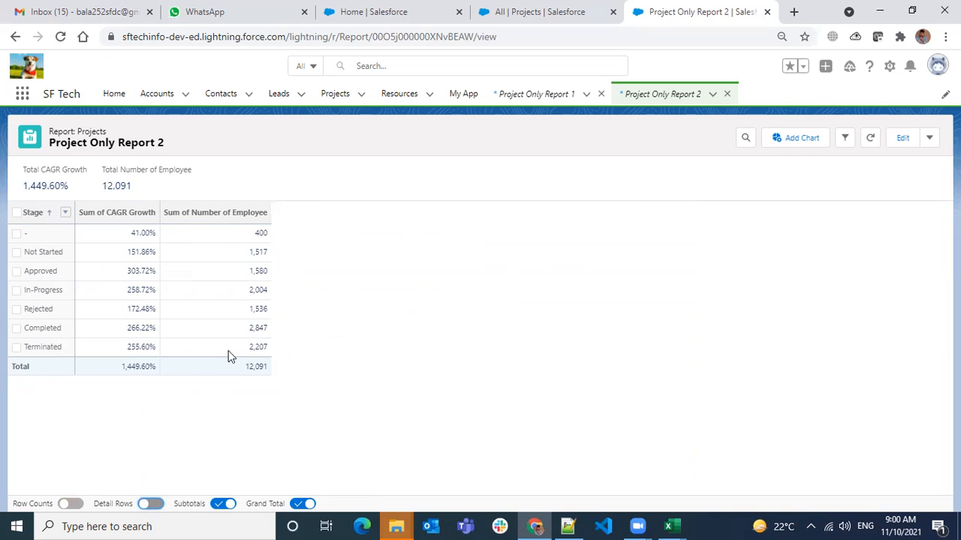
click(150, 505)
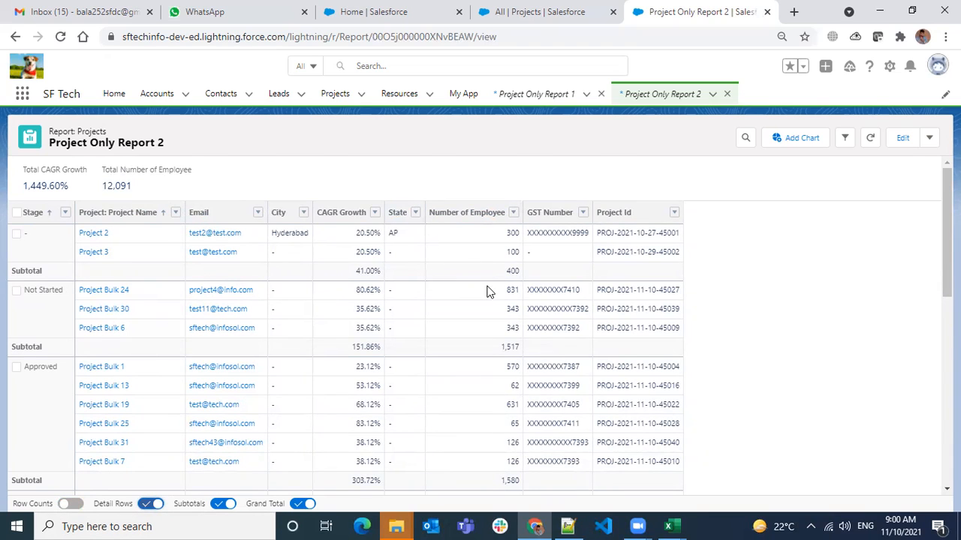
Step: Turn off the subtotals for the report's stage groups
scroll(368, 404, down, 2)
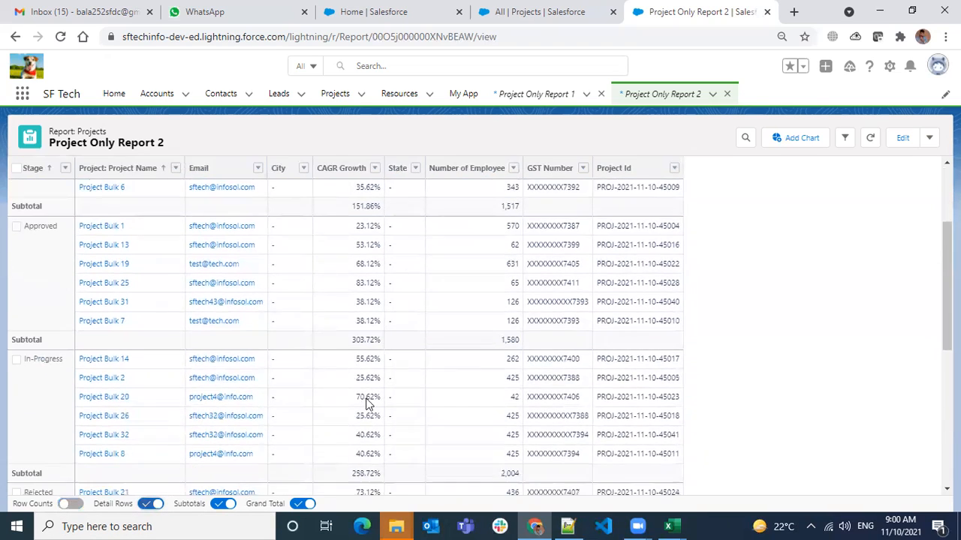
click(225, 504)
scroll(68, 354, up, 3)
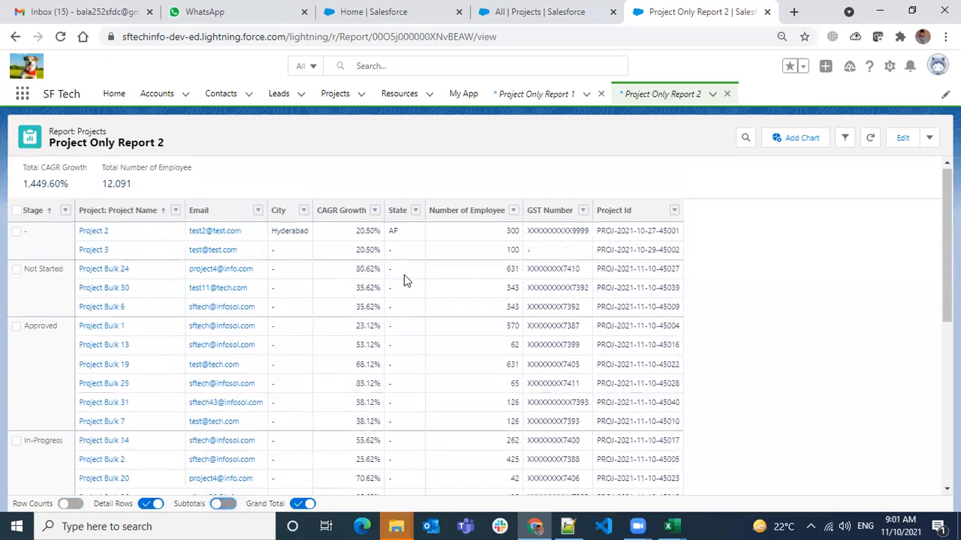
Step: Turn off the report's grand total and hide its detail rows to view only the sums per stage
scroll(404, 280, down, 7)
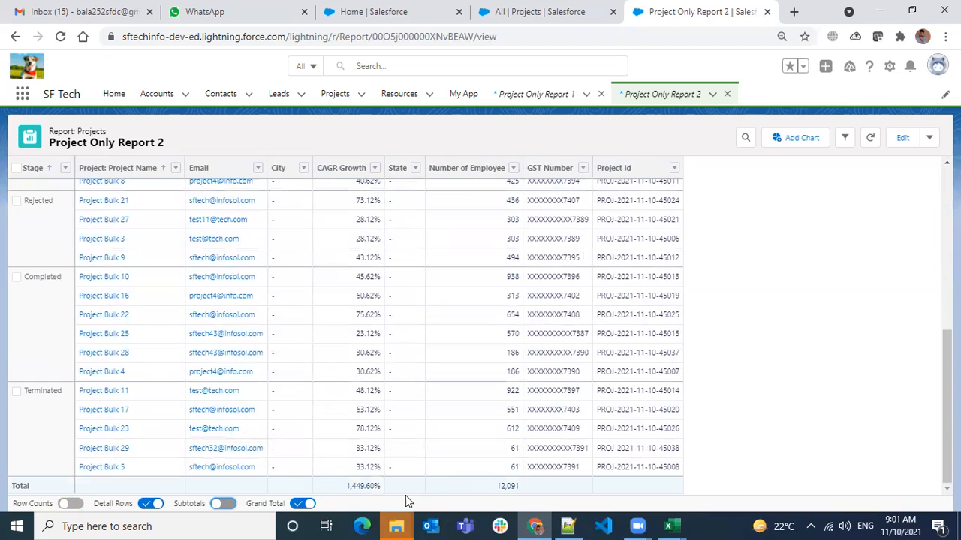
scroll(491, 384, up, 7)
scroll(390, 428, down, 7)
click(309, 504)
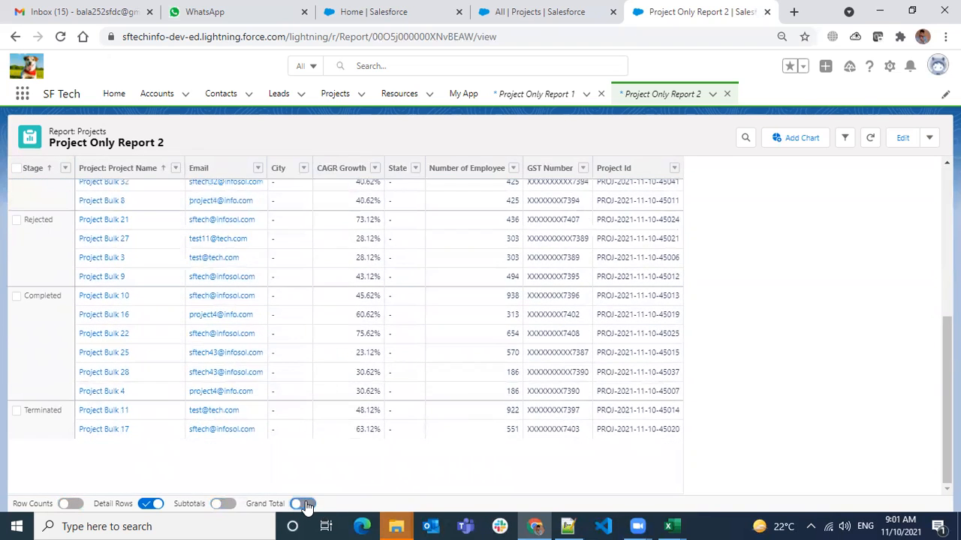
scroll(390, 469, up, 7)
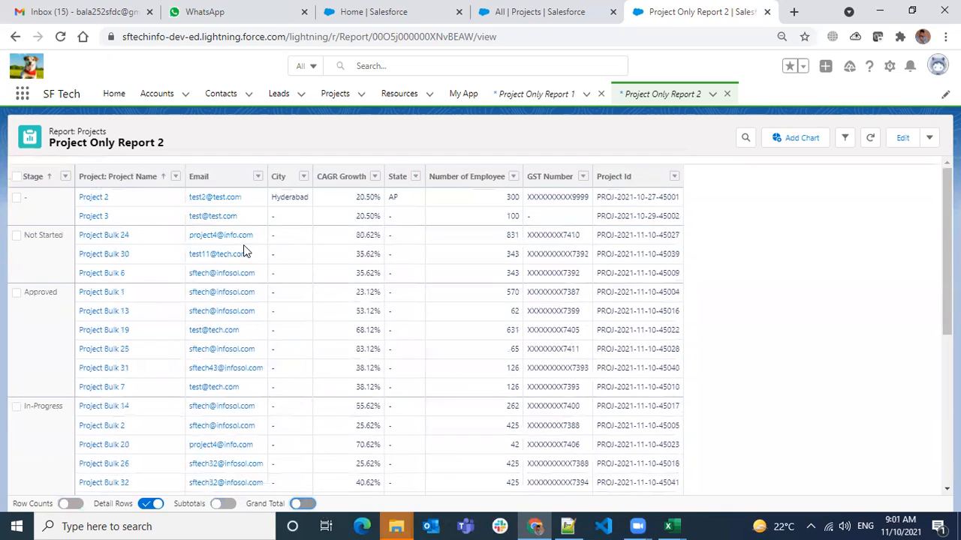
click(150, 503)
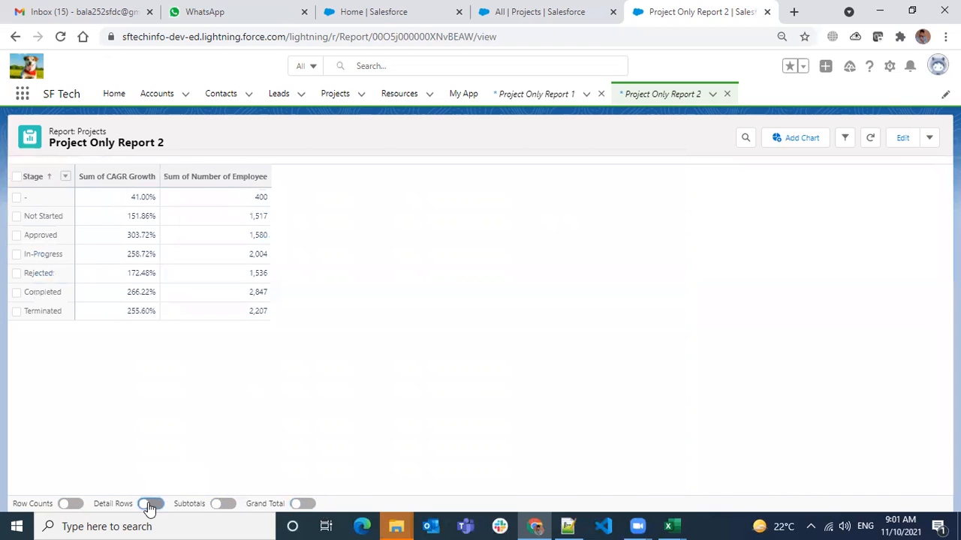
Step: Turn the detail rows, subtotals, grand total and row counts of the report back on
click(150, 507)
click(223, 504)
click(302, 504)
click(72, 504)
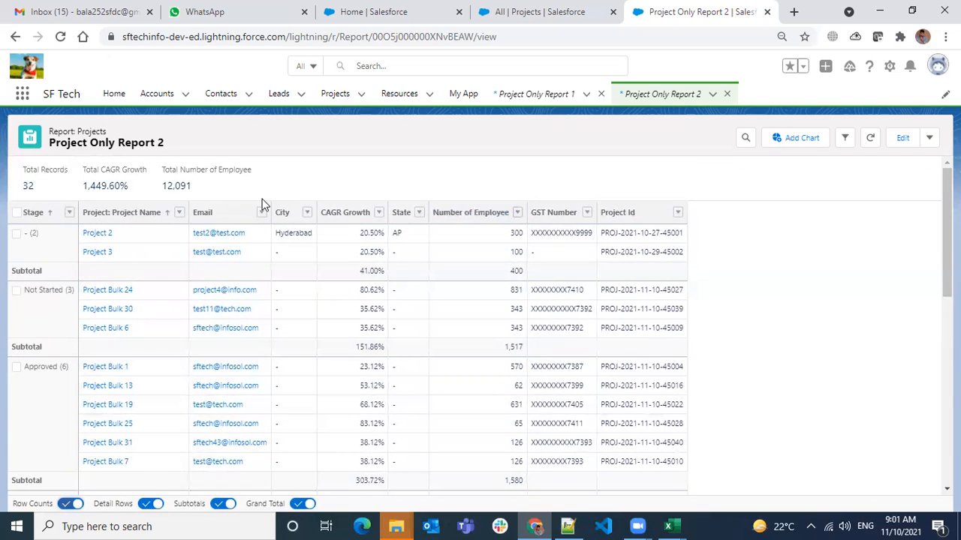
Step: Add a chart to the report and display it as a donut
click(788, 143)
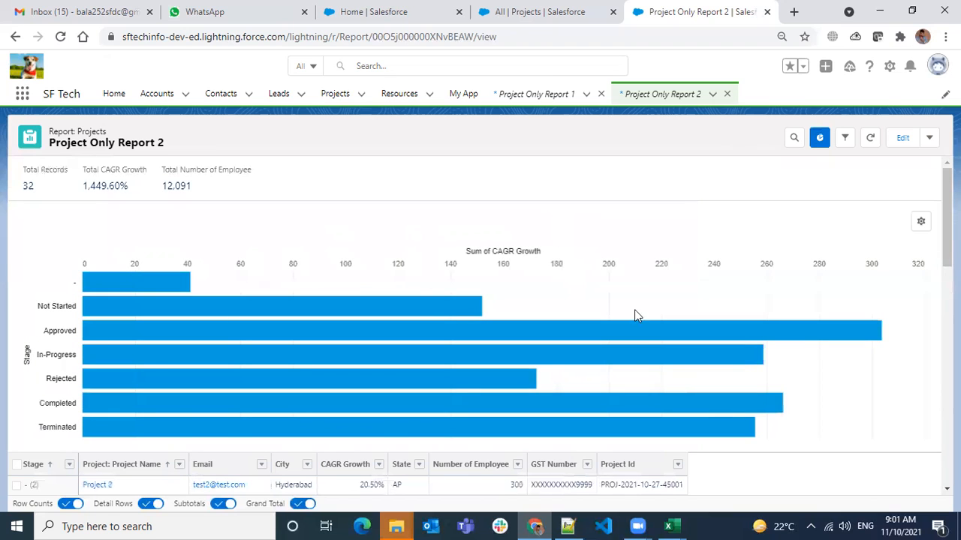
click(924, 218)
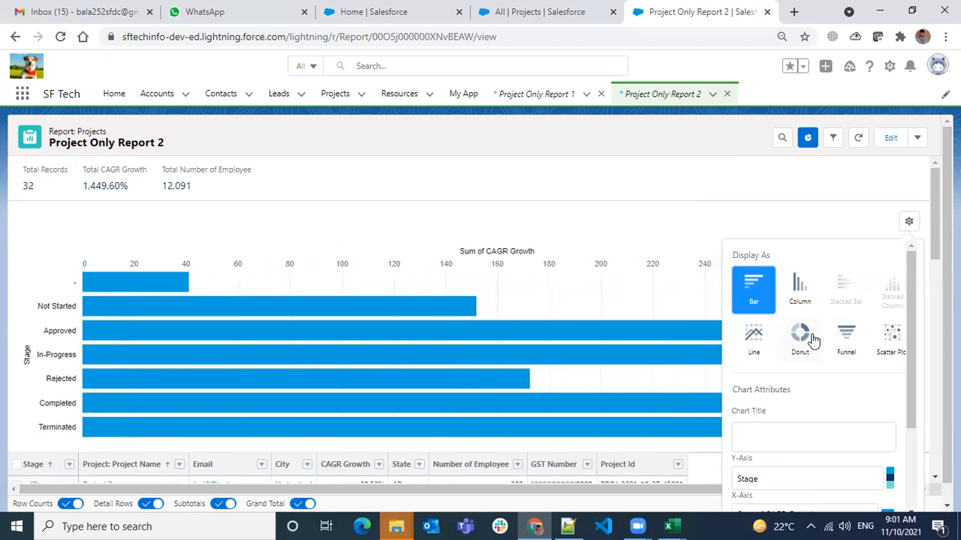
click(811, 340)
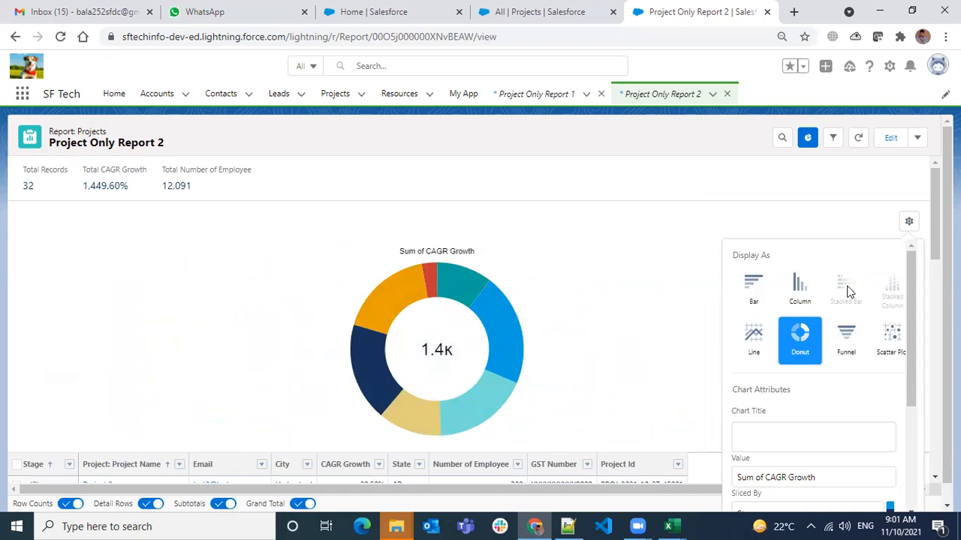
Step: Preview the chart as scatter plot, line, bar, column and funnel, and return it to the donut type
click(890, 342)
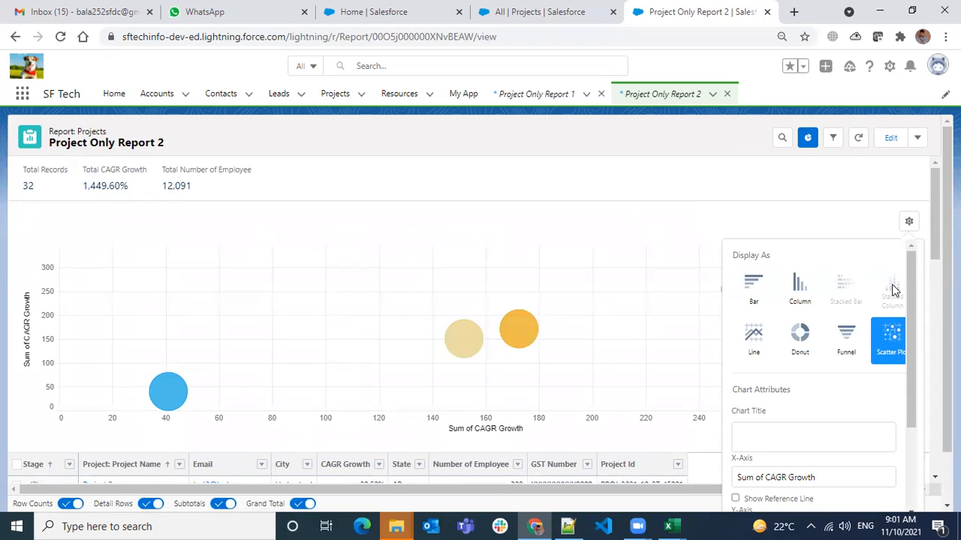
click(754, 340)
click(753, 288)
click(799, 287)
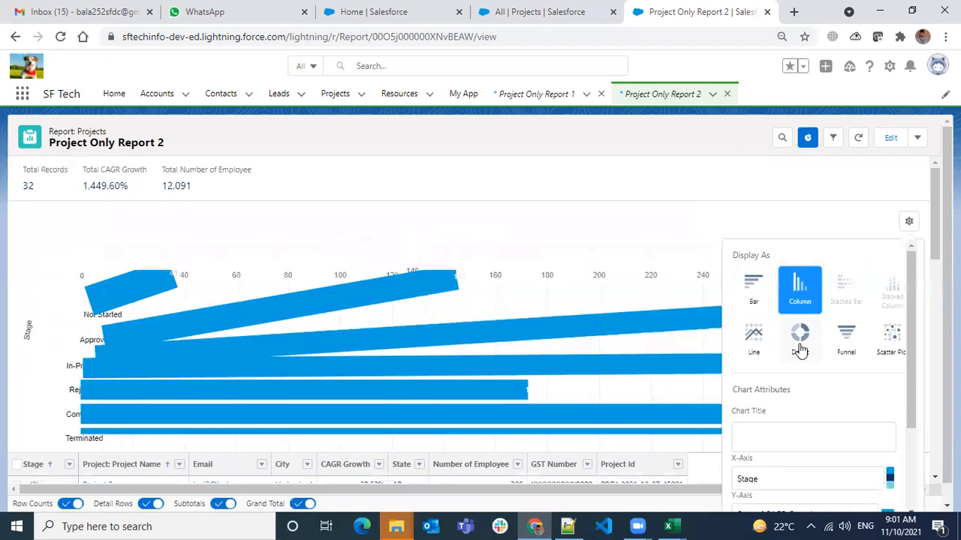
click(799, 341)
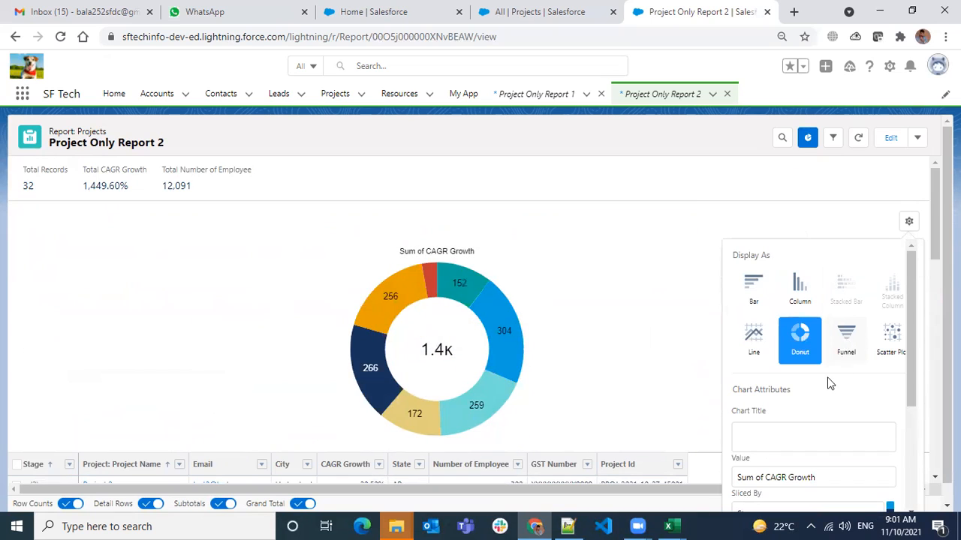
click(844, 352)
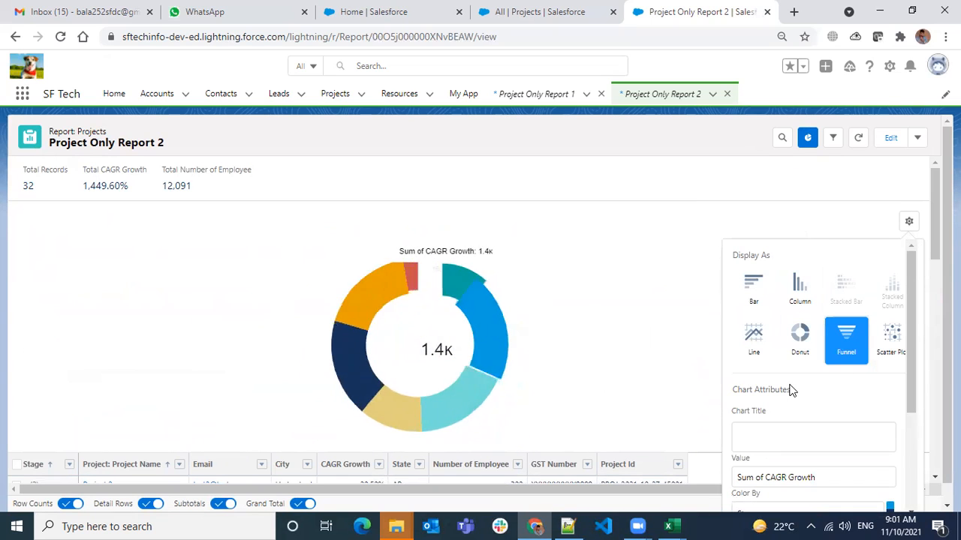
click(800, 341)
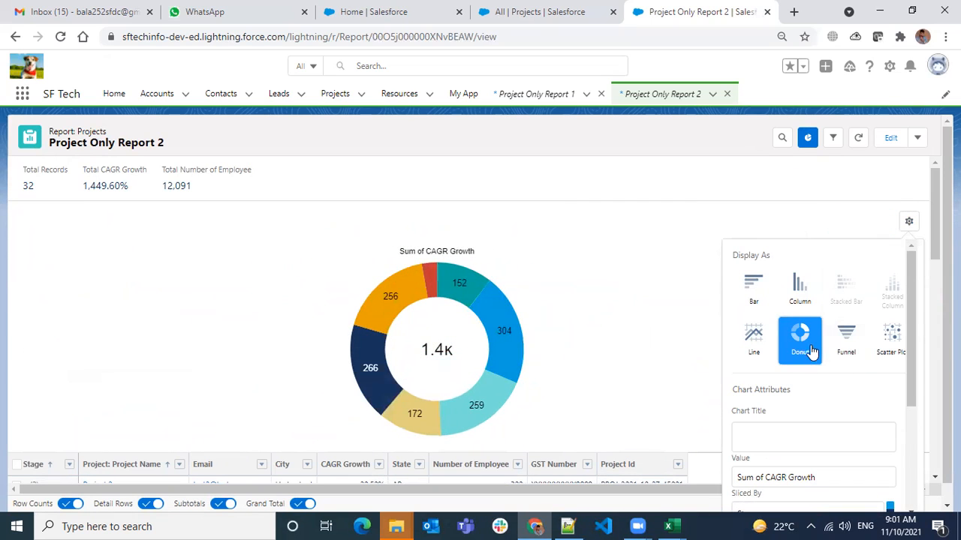
Step: Show percentages instead of values on the donut chart's slices
scroll(811, 352, down, 2)
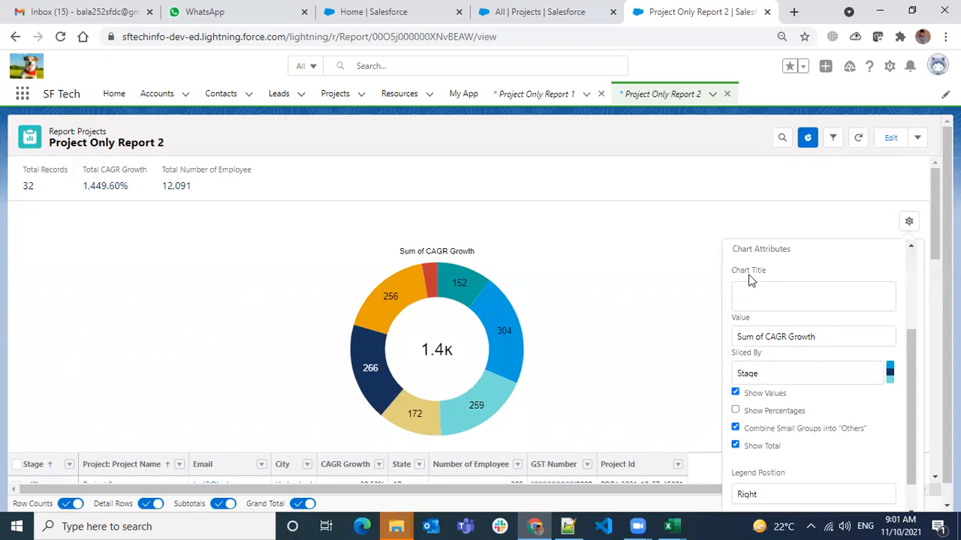
click(773, 293)
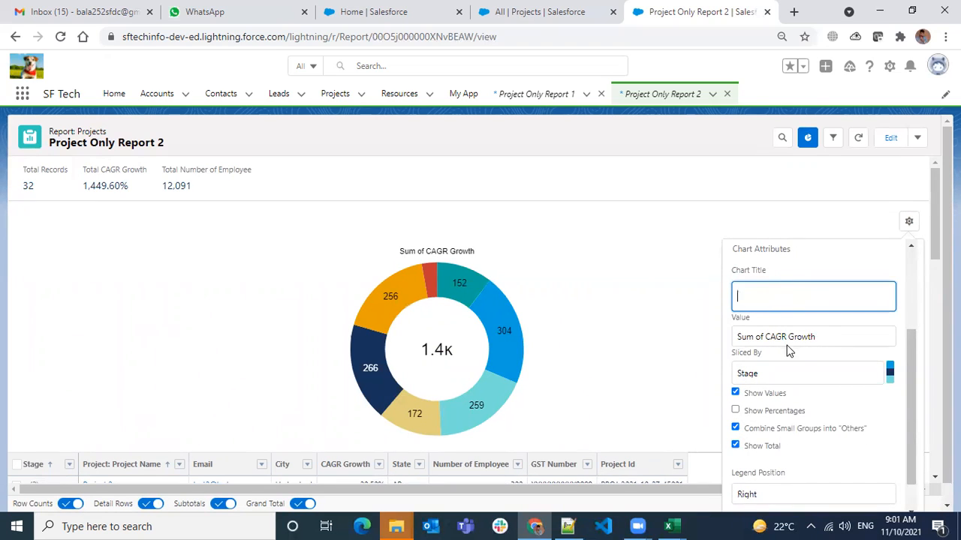
scroll(793, 337, down, 1)
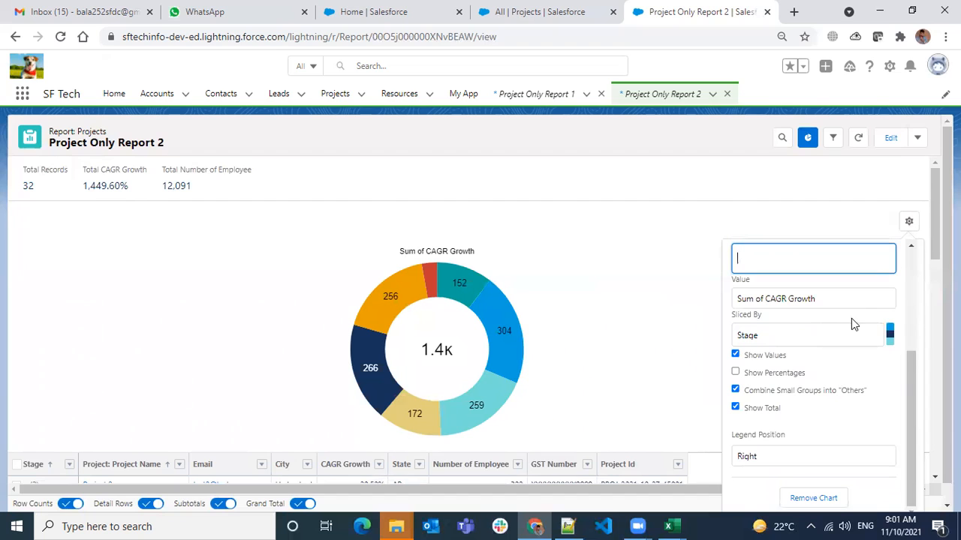
scroll(758, 346, down, 1)
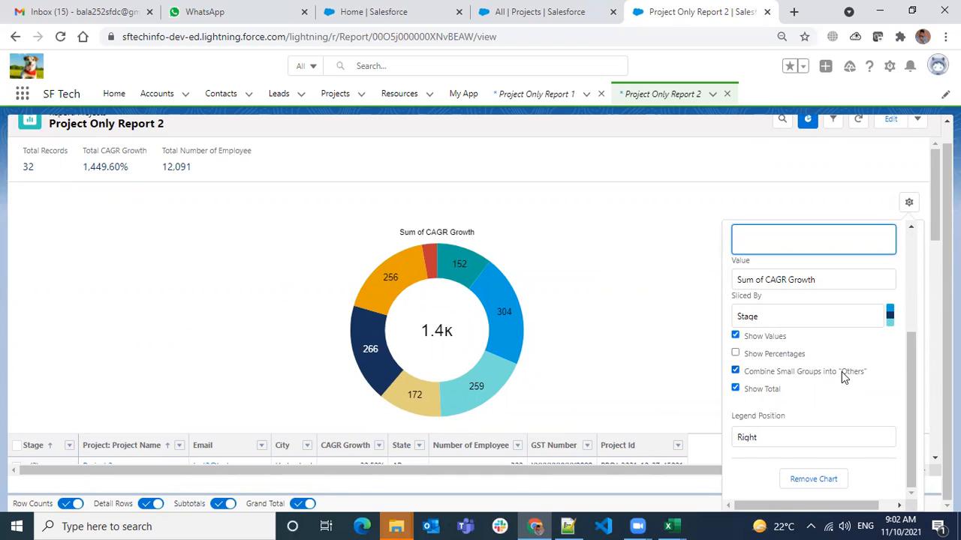
click(735, 355)
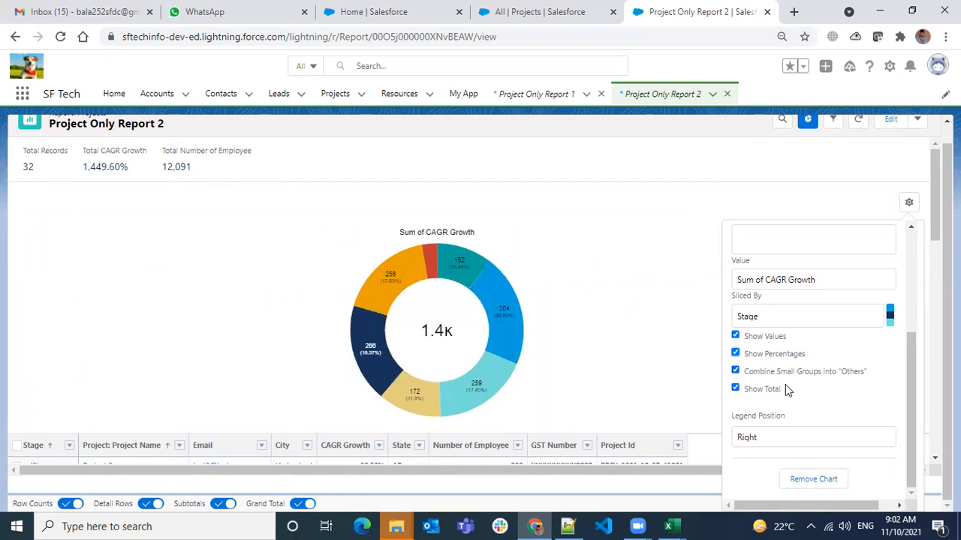
click(748, 345)
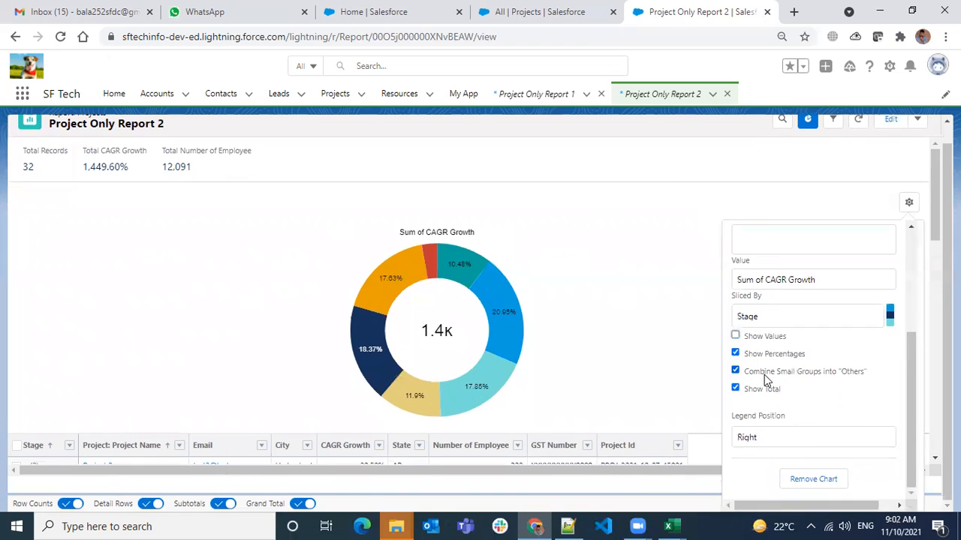
Step: Turn the chart's combining of small groups into "Others" and its total off and back on
click(735, 372)
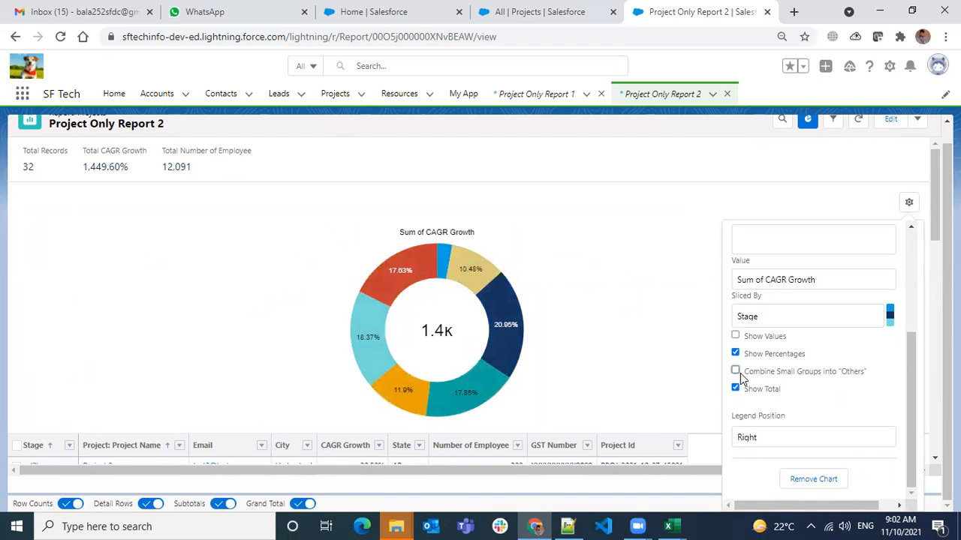
click(736, 371)
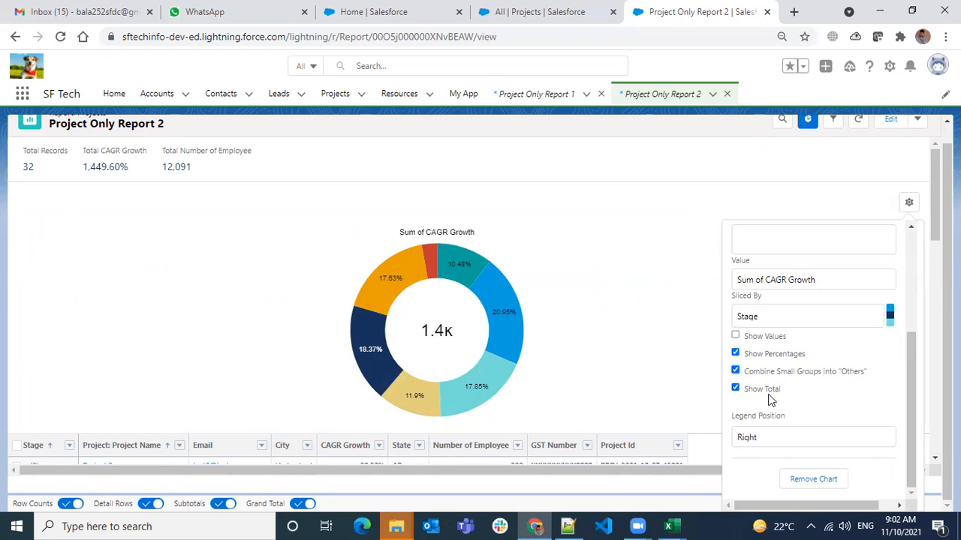
click(735, 389)
click(736, 389)
Step: Check the donut chart's legend position and Sliced By options, keeping Right and Stage
scroll(854, 395, up, 3)
scroll(808, 423, down, 3)
click(776, 439)
click(778, 450)
scroll(808, 396, up, 1)
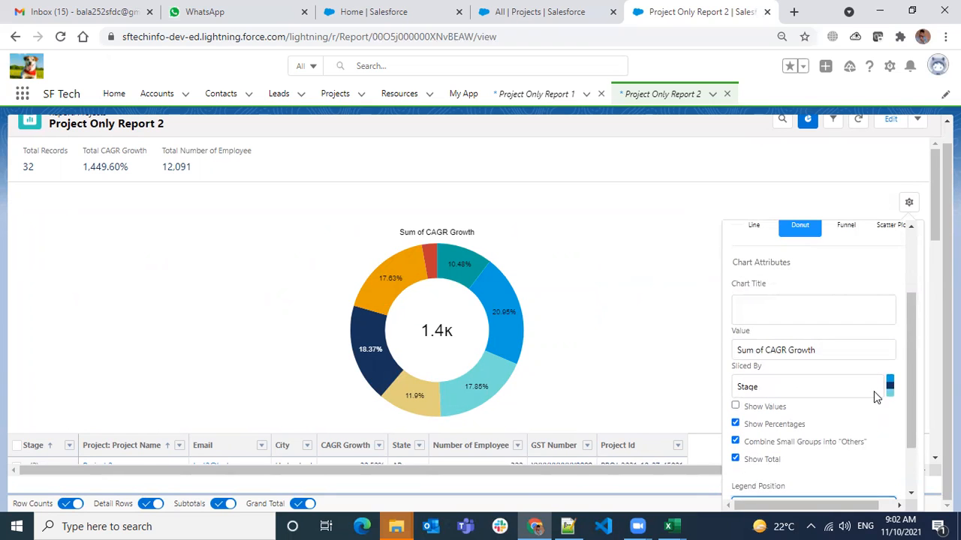
click(874, 391)
click(797, 388)
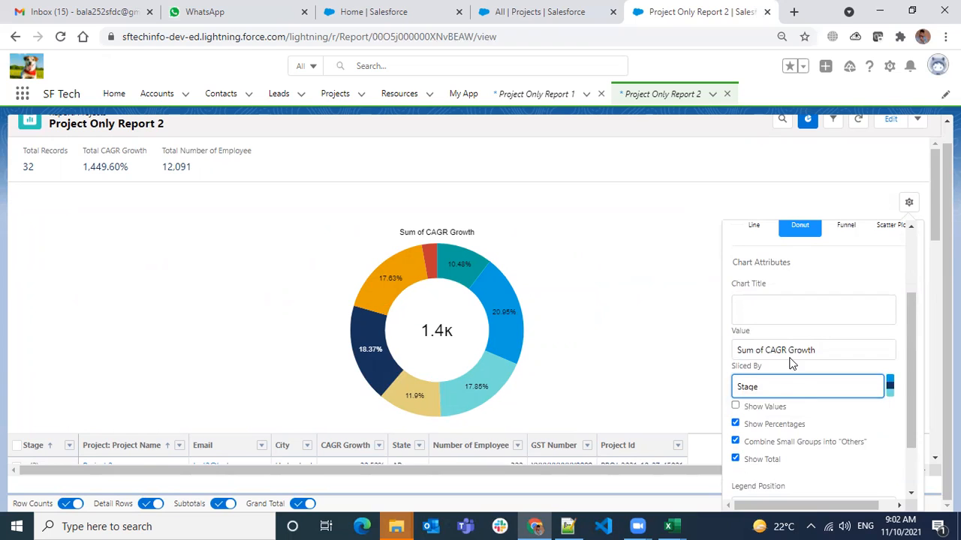
Step: Try Record Count as the donut chart's value and set the value to Sum of Number of Employee
click(791, 356)
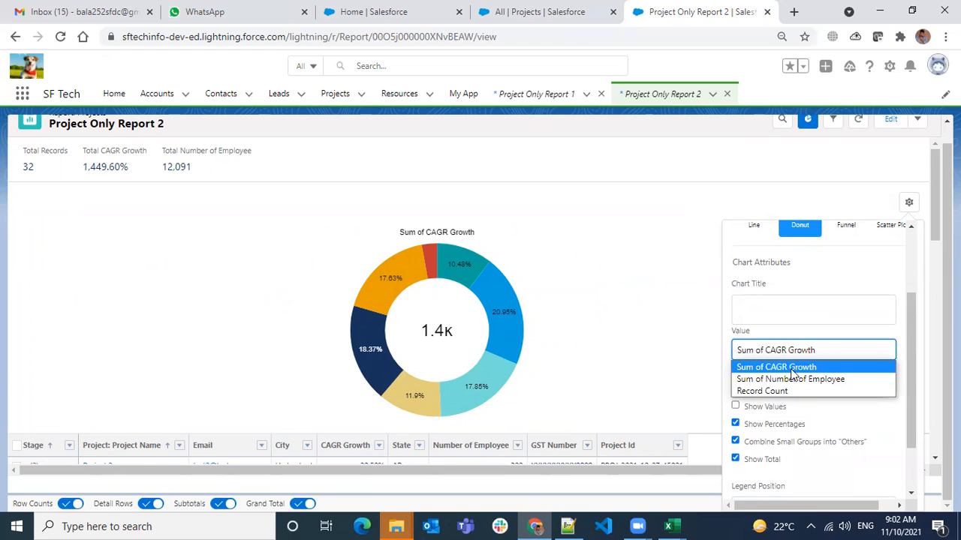
click(795, 378)
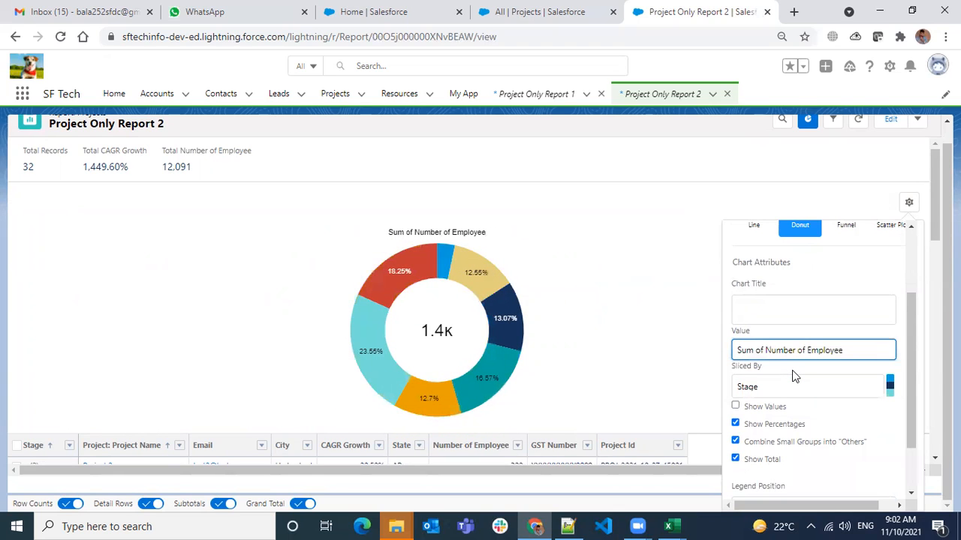
click(792, 349)
key(Escape)
key(Up)
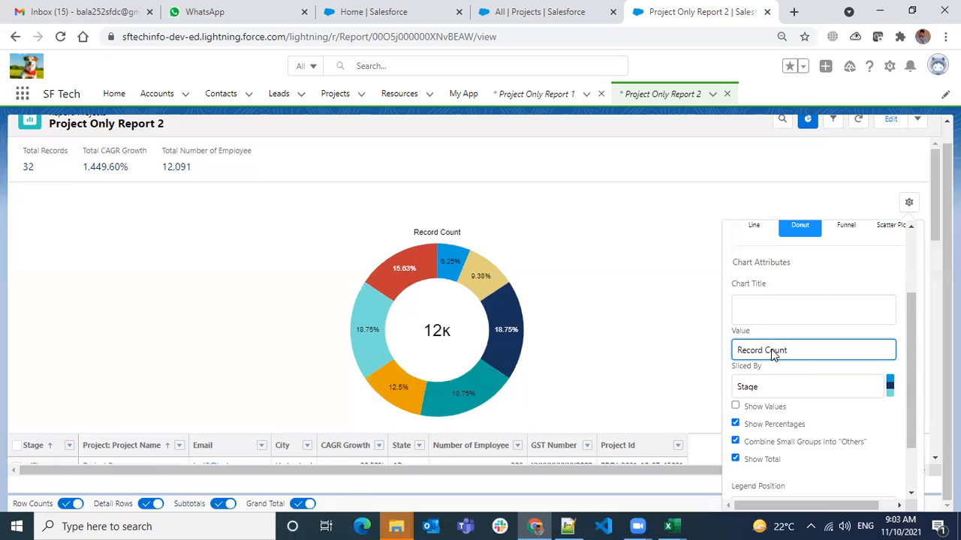
click(771, 352)
click(781, 377)
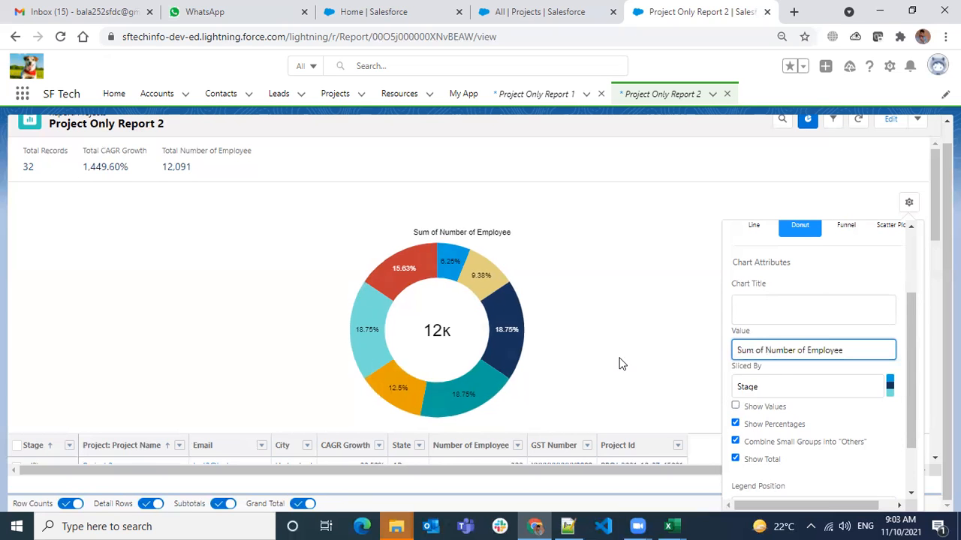
Step: Review the remaining chart attributes, close the chart settings, and examine the donut's slices, Stage legend and the rows below
scroll(687, 341, down, 1)
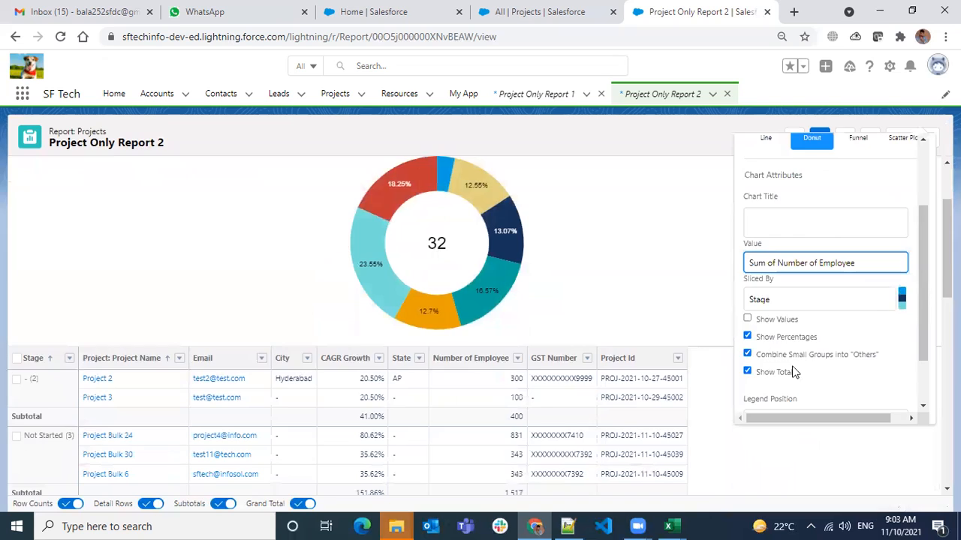
scroll(794, 373, down, 1)
scroll(829, 285, down, 2)
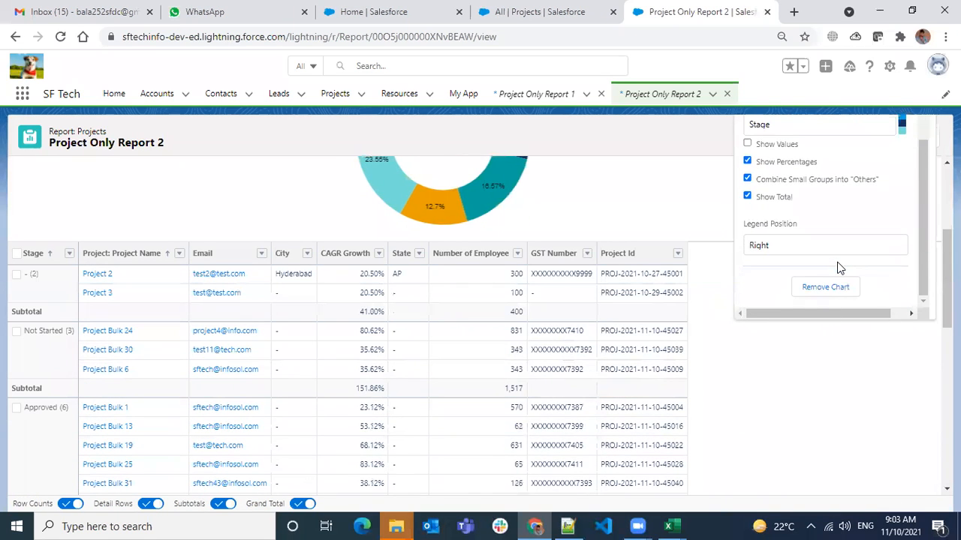
scroll(912, 253, up, 3)
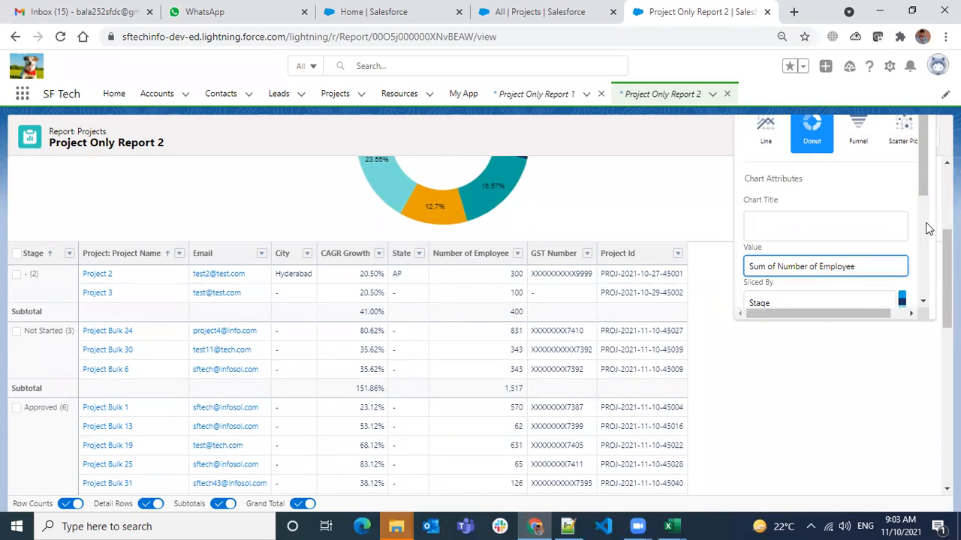
scroll(668, 267, up, 3)
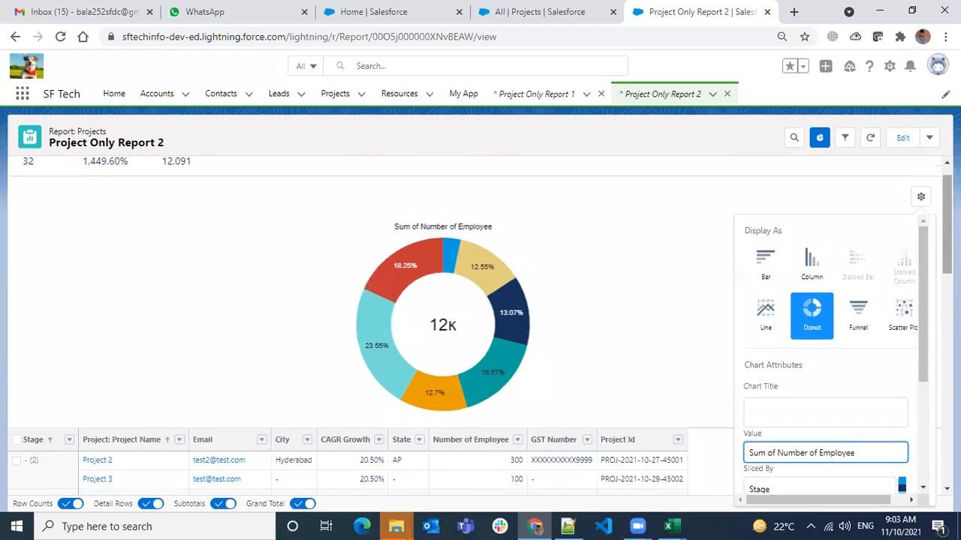
click(668, 266)
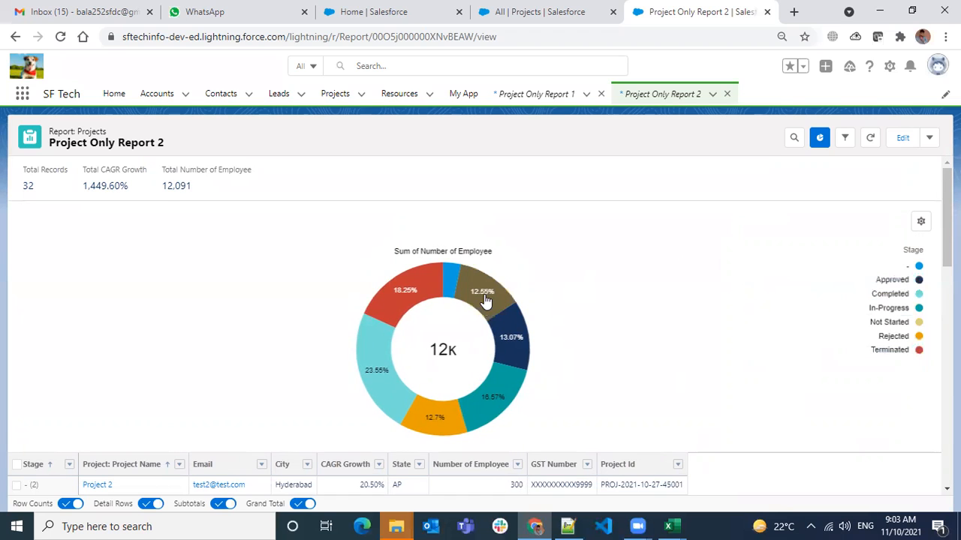
mouse_move(481, 294)
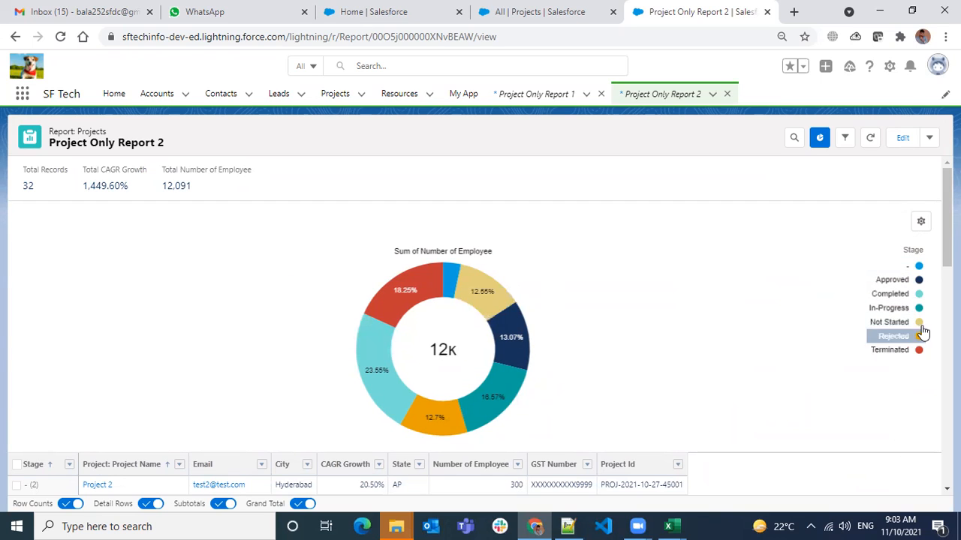
mouse_move(479, 311)
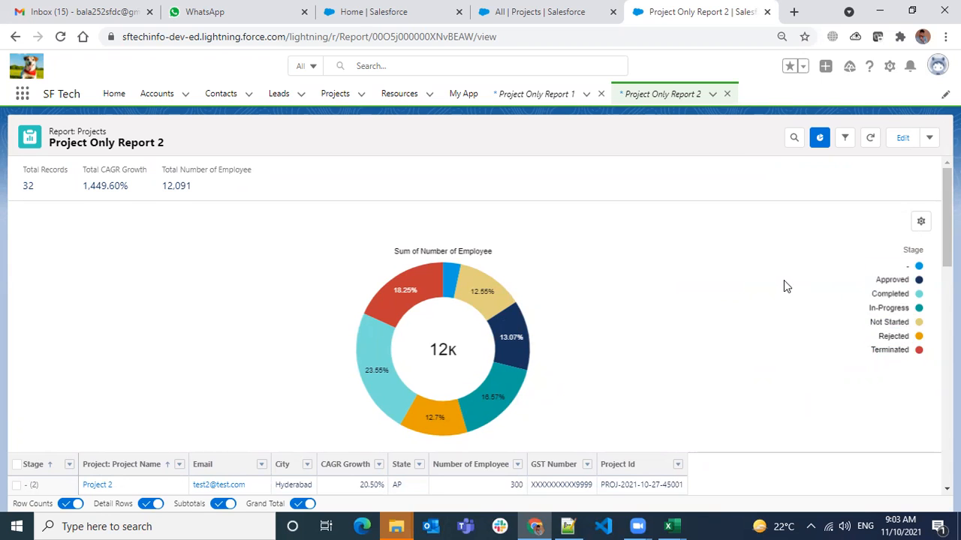
scroll(783, 280, down, 2)
scroll(782, 278, up, 1)
scroll(783, 279, up, 1)
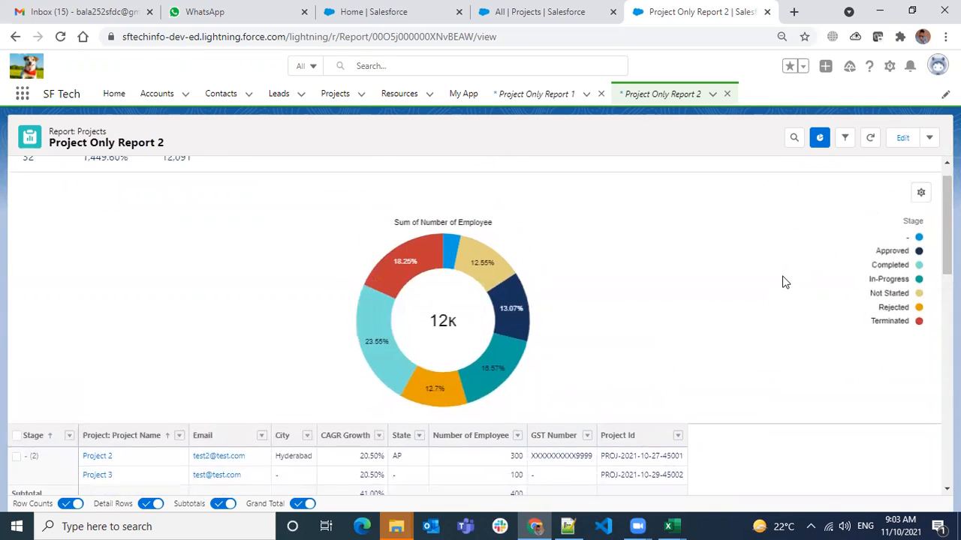
Step: Switch to the browser tab showing Setup, search the App Launcher for "report" and open Reports there
scroll(784, 277, up, 1)
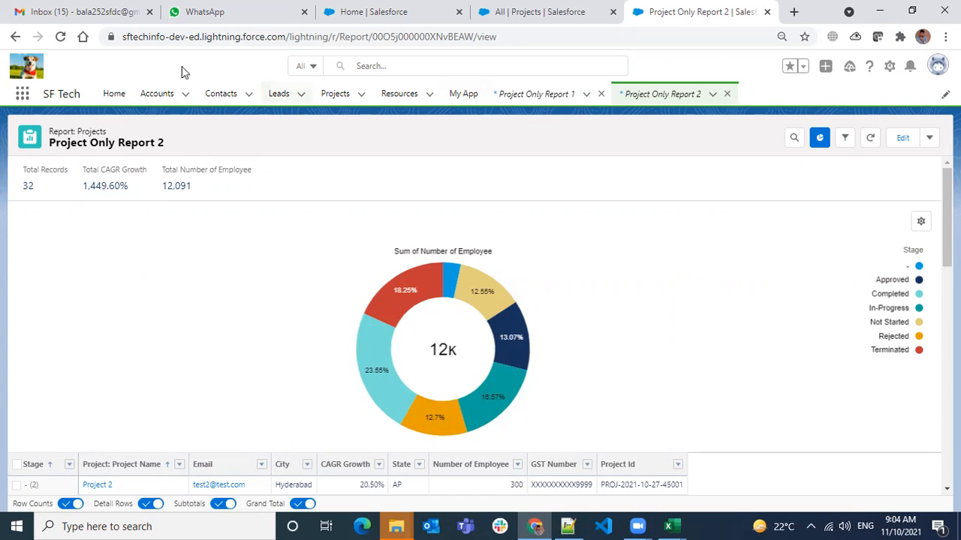
click(373, 21)
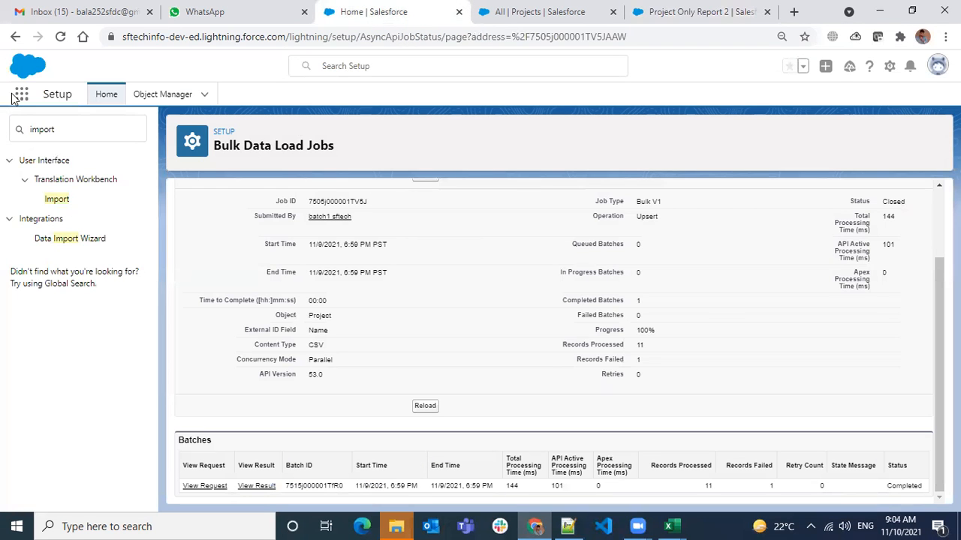
text(repor)
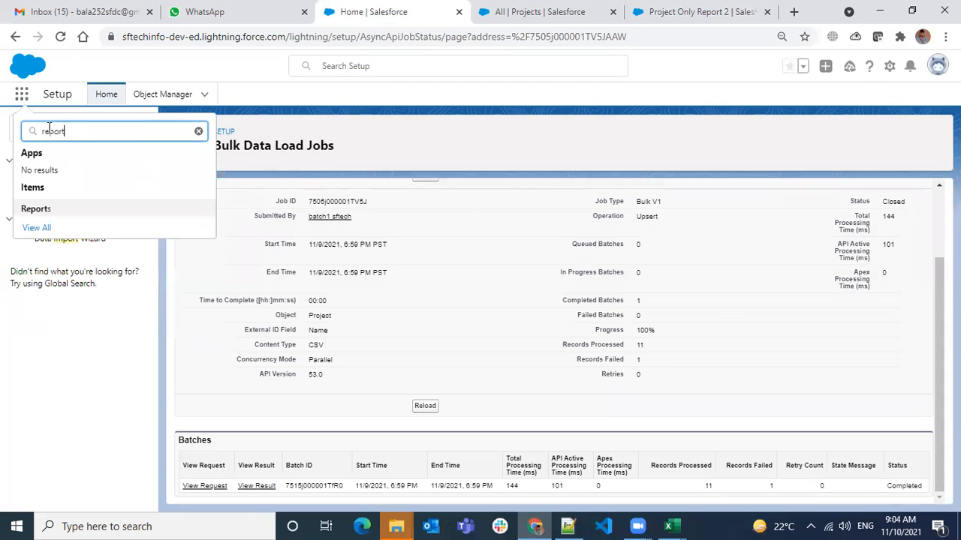
click(45, 211)
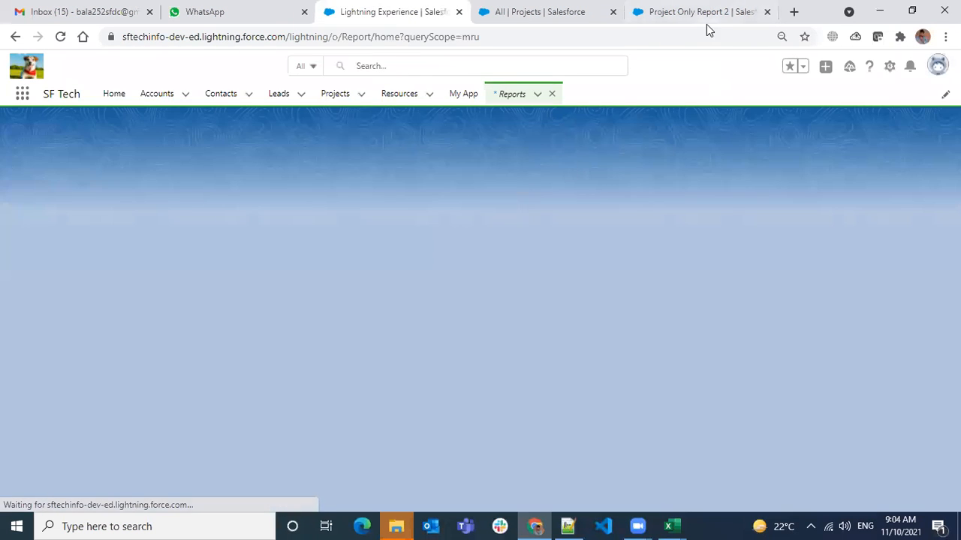
Step: Return to the browser tab with the open reports, view Project Only Report 1 and reopen Project Only Report 2
click(707, 24)
click(561, 105)
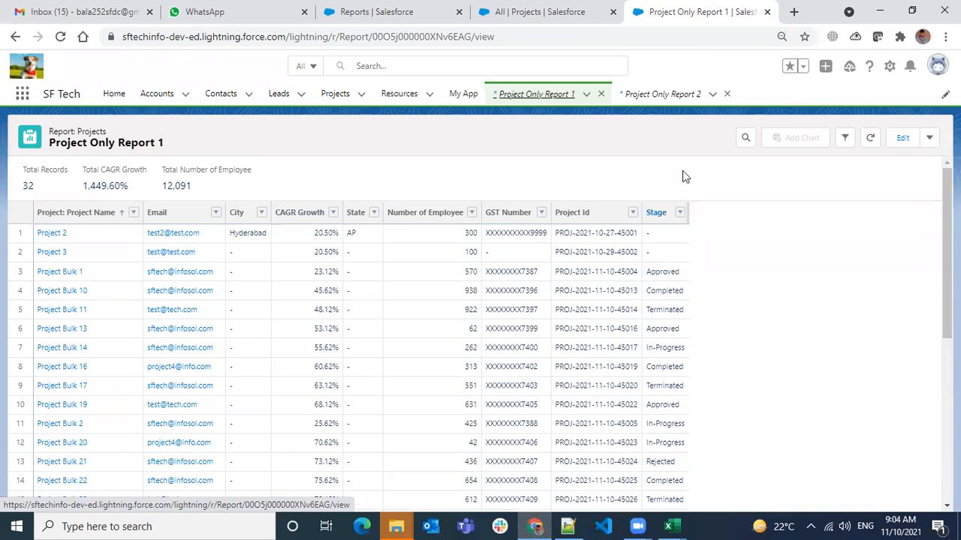
click(670, 95)
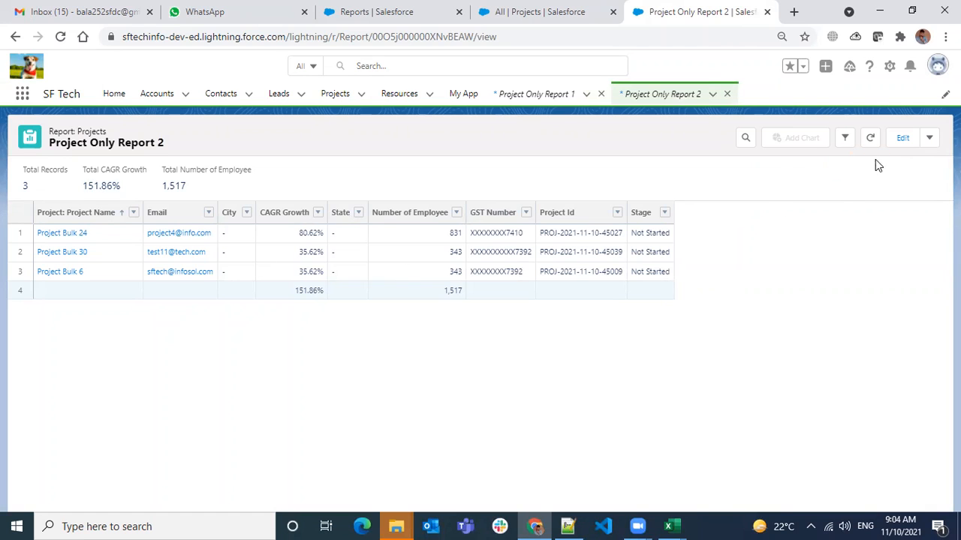
Step: Change the Stage filter of Project Only Report 2 to include all stage values, apply it and close the filters
click(845, 137)
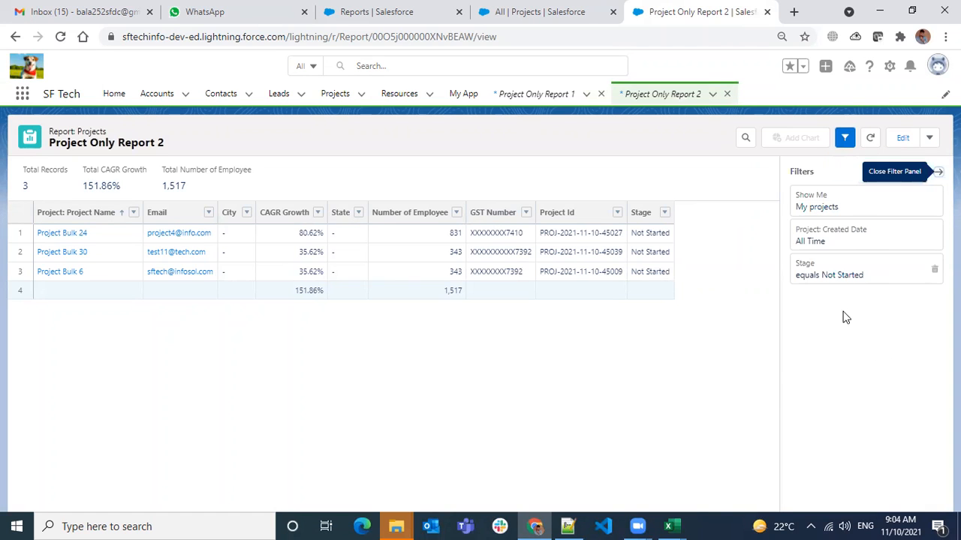
click(828, 274)
click(616, 260)
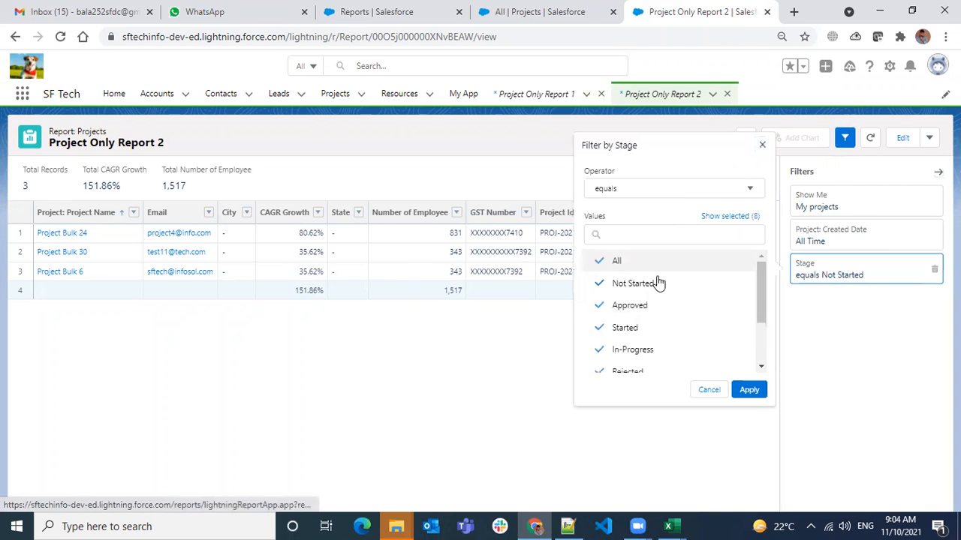
click(747, 390)
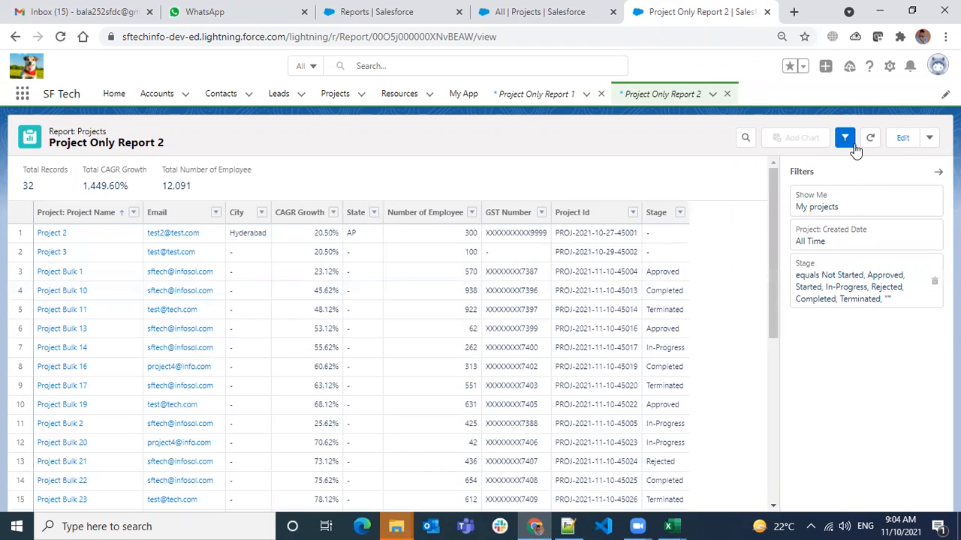
click(850, 142)
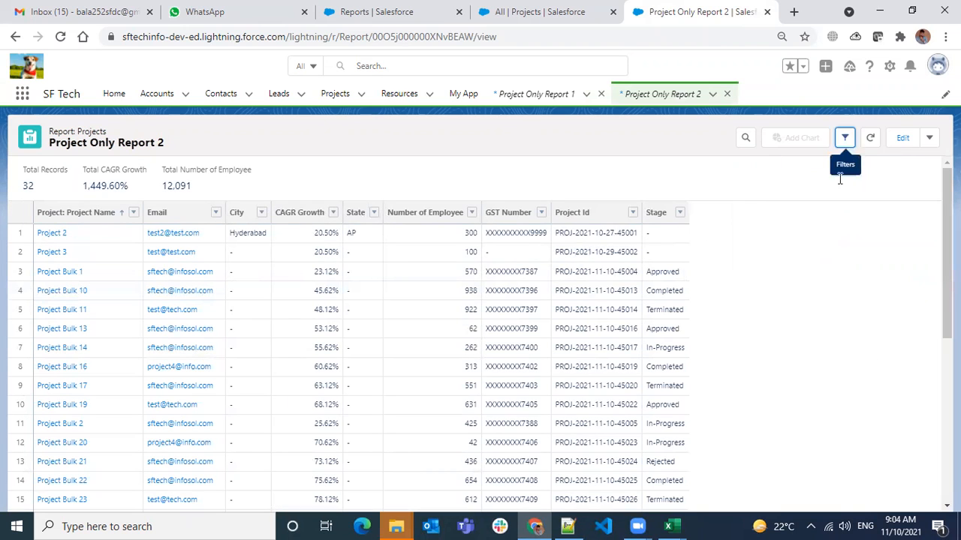
Step: Group the report rows by Stage and add a chart to the report
click(680, 213)
click(715, 275)
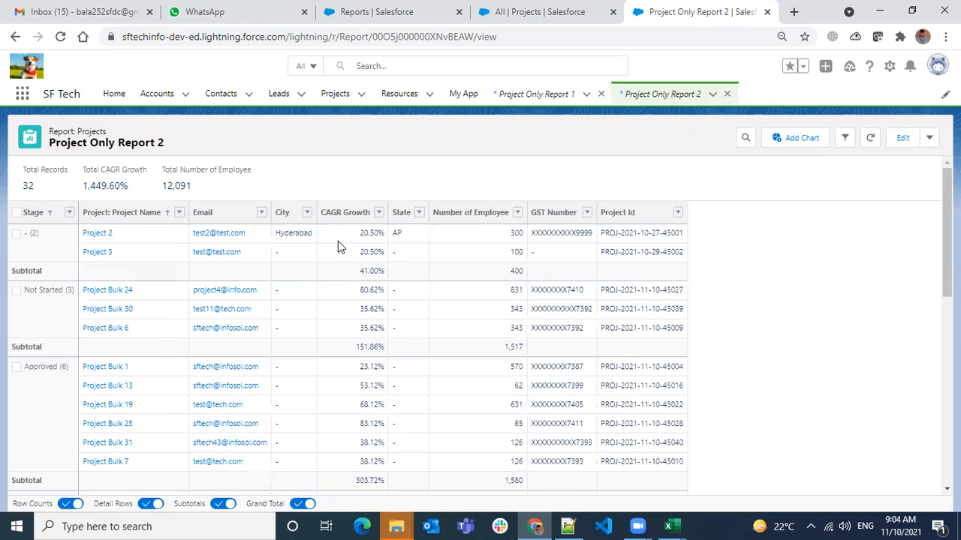
click(810, 148)
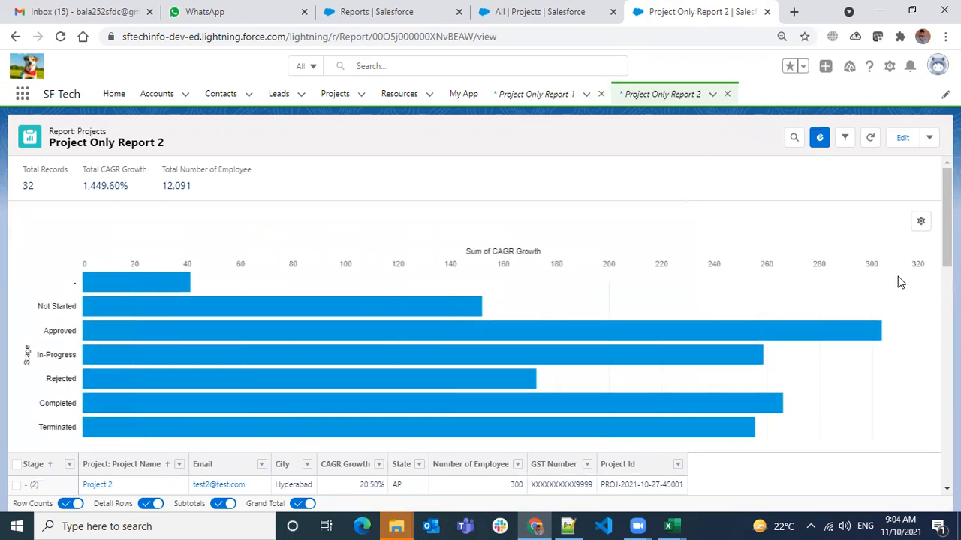
Step: Display the chart as a Donut with Sum of Number of Employee as its value
click(920, 221)
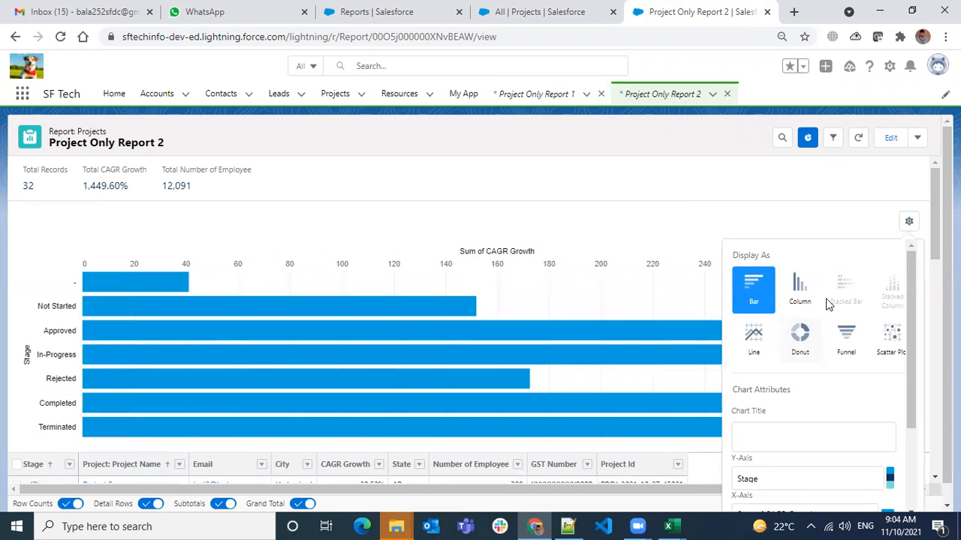
click(809, 340)
click(914, 224)
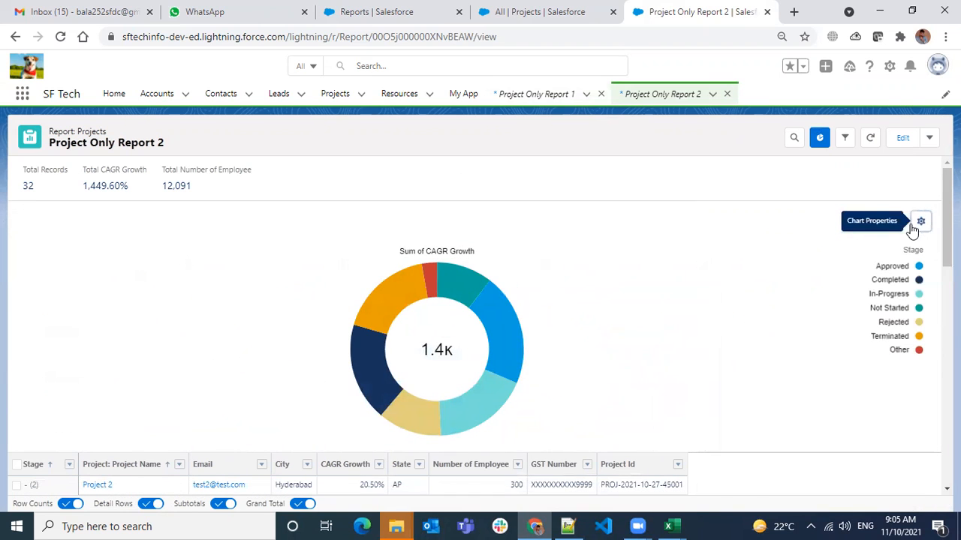
click(918, 223)
scroll(797, 405, down, 2)
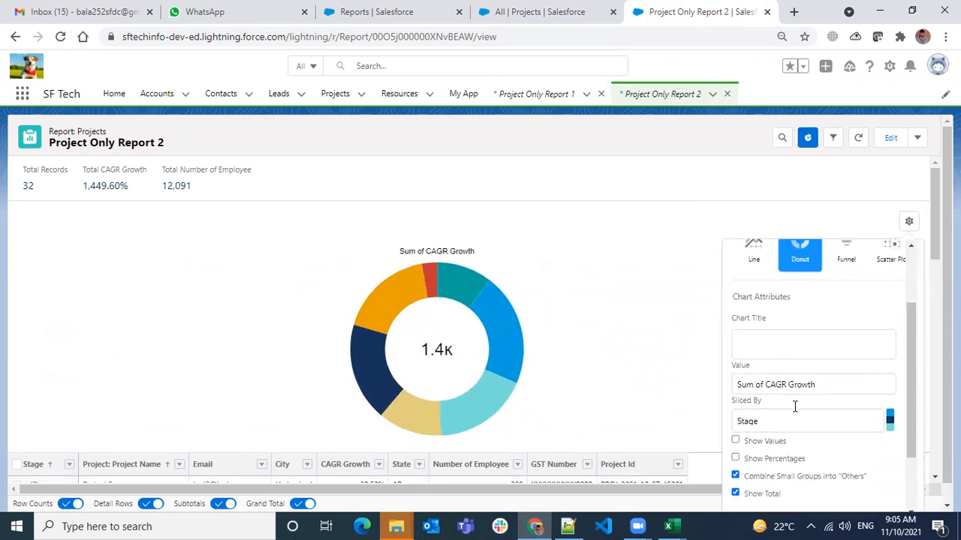
click(785, 341)
click(792, 367)
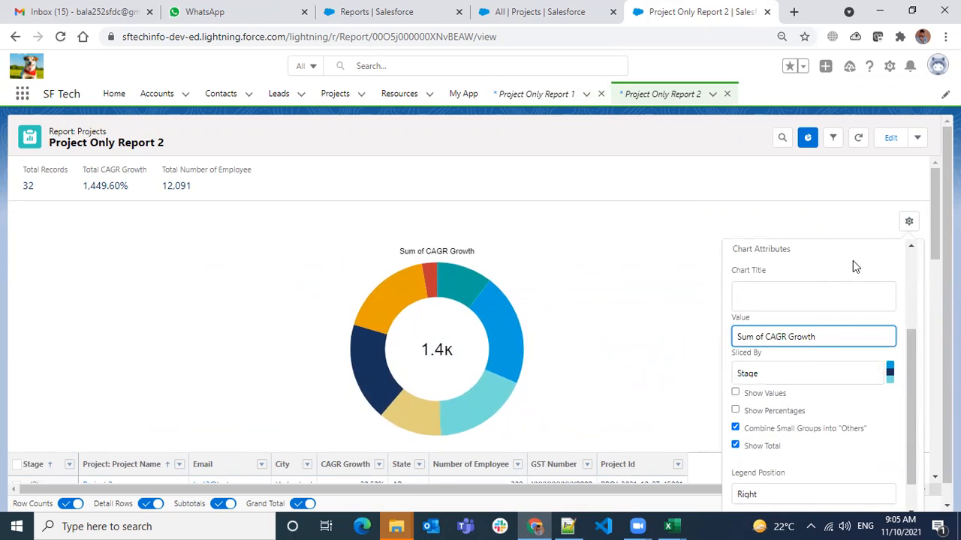
click(909, 223)
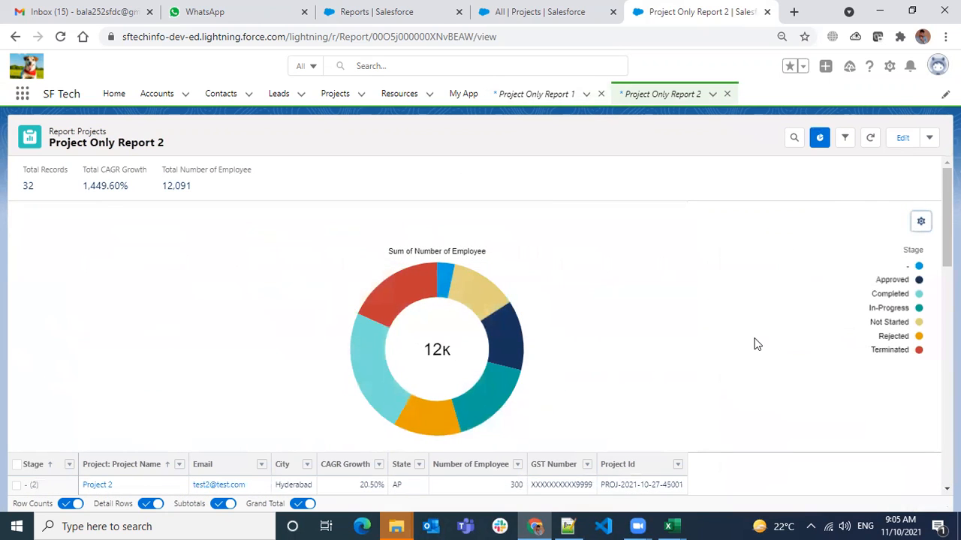
Step: Turn on Show Values and Show Percentages for the donut chart and close the chart properties
scroll(846, 317, down, 2)
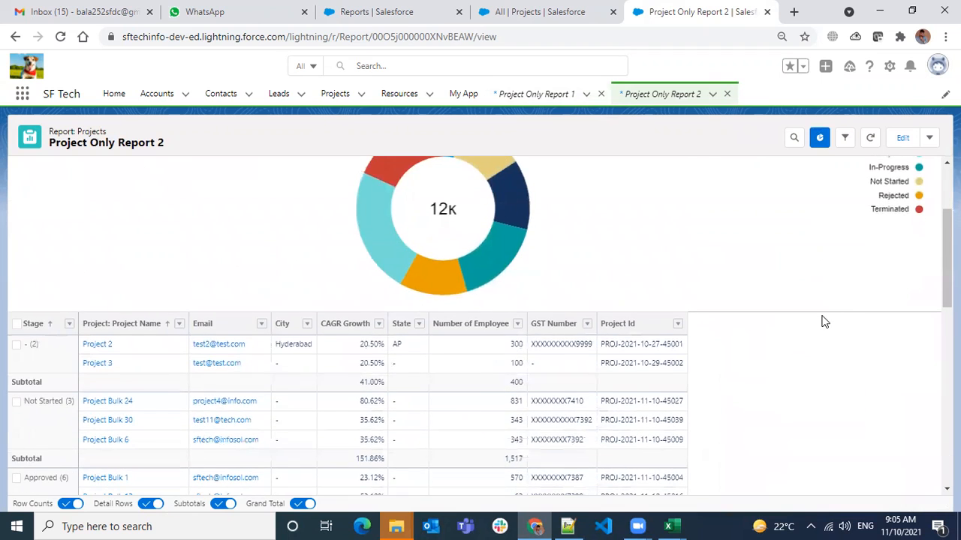
scroll(822, 321, up, 2)
click(909, 222)
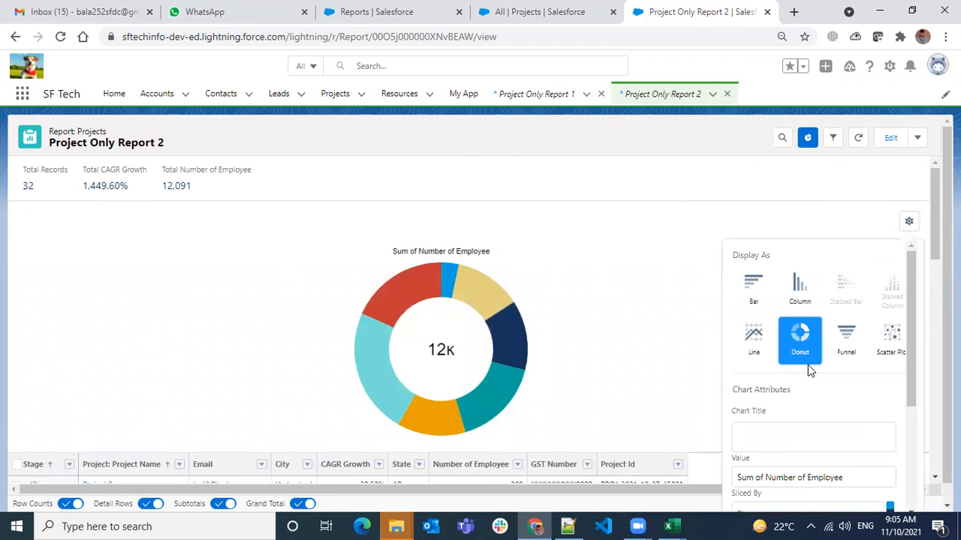
scroll(807, 367, down, 3)
click(773, 373)
click(776, 354)
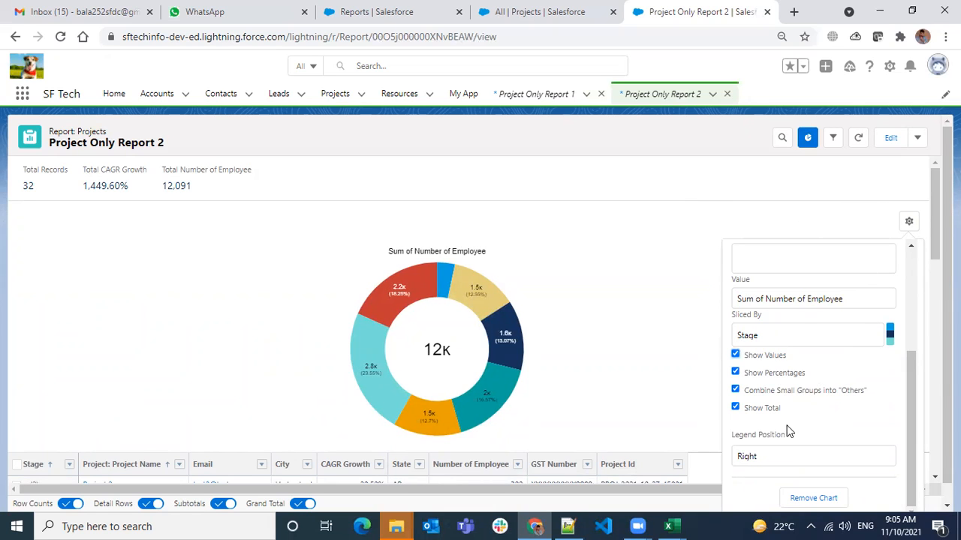
click(800, 209)
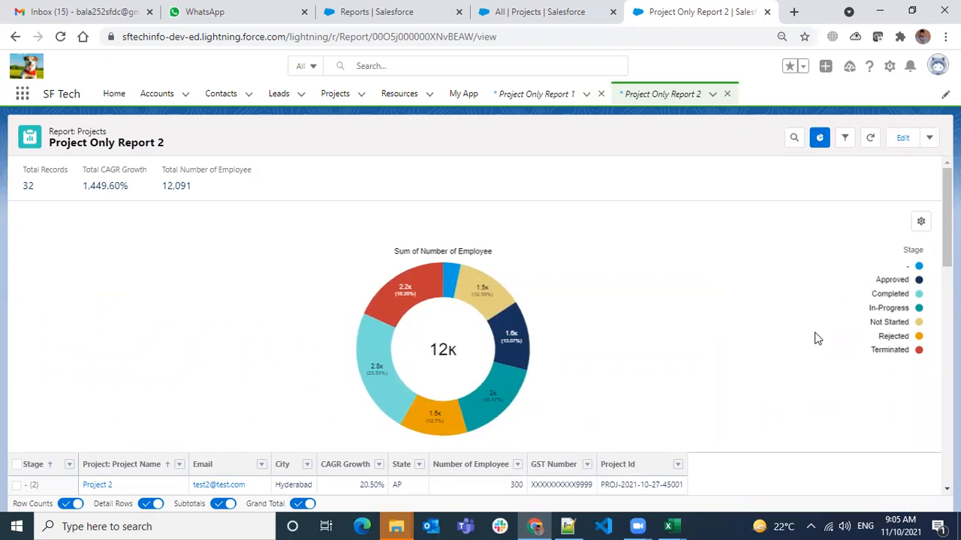
Step: Look over the grouped rows below the chart and save Project Only Report 2
scroll(818, 338, down, 3)
scroll(816, 337, up, 3)
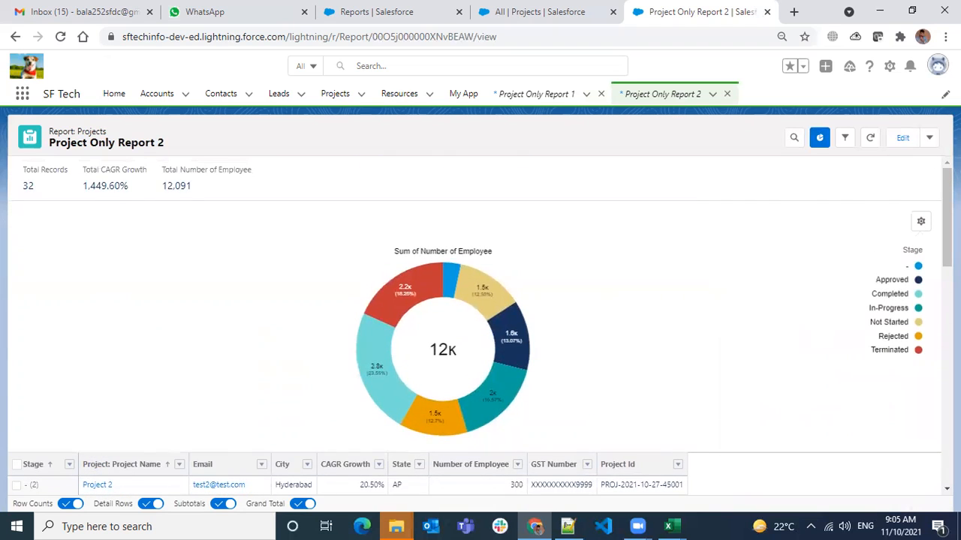
click(929, 137)
click(885, 205)
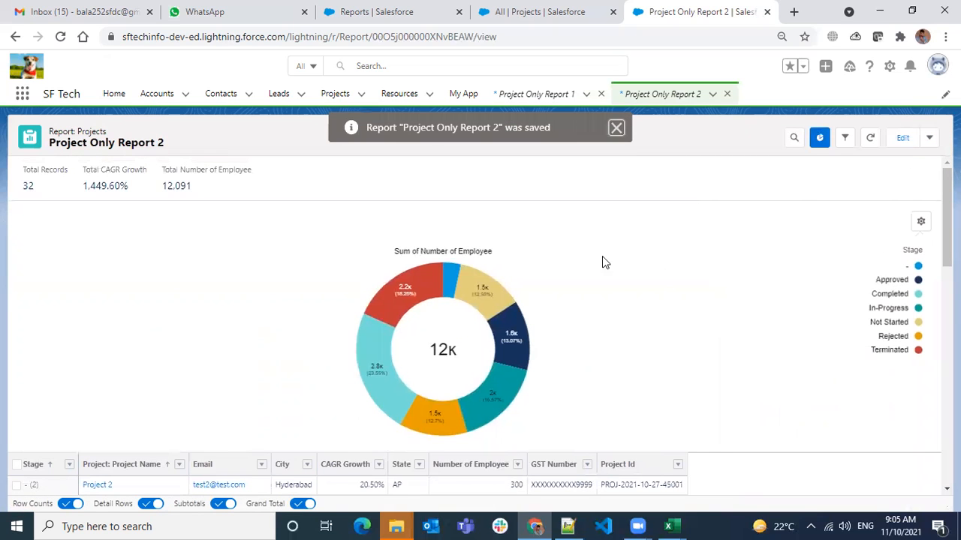
Step: Switch to Project Only Report 1 and back to Project Only Report 2 to check its saved chart and grouping
click(553, 94)
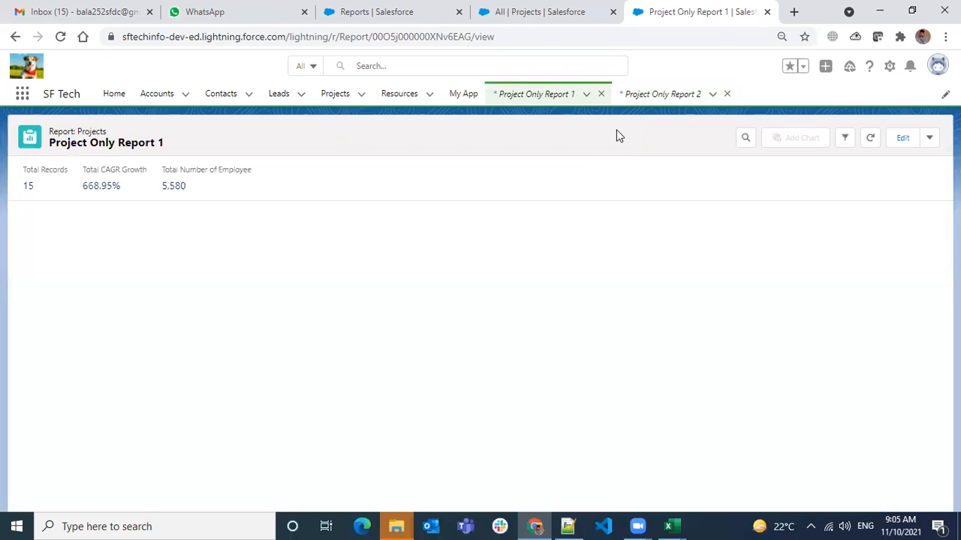
click(658, 96)
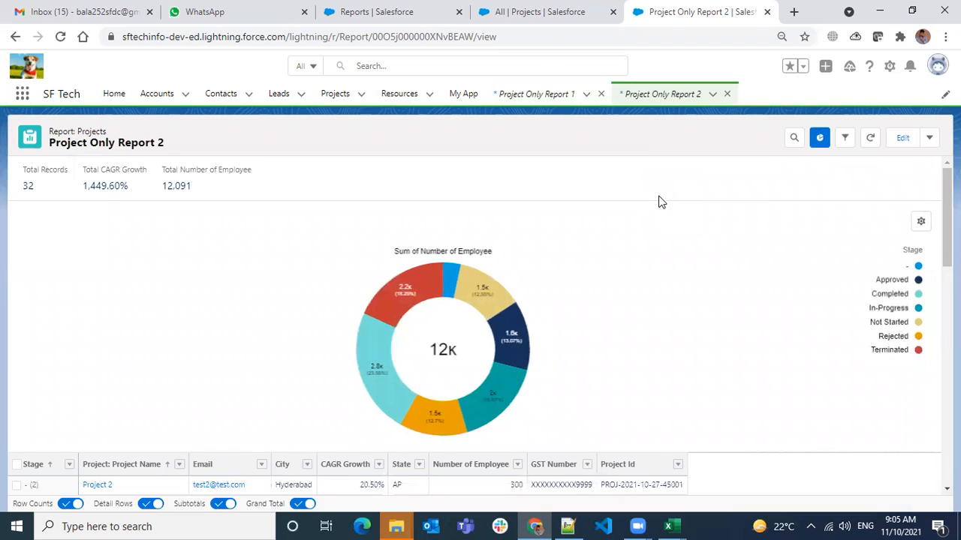
scroll(659, 195, down, 4)
scroll(654, 199, up, 4)
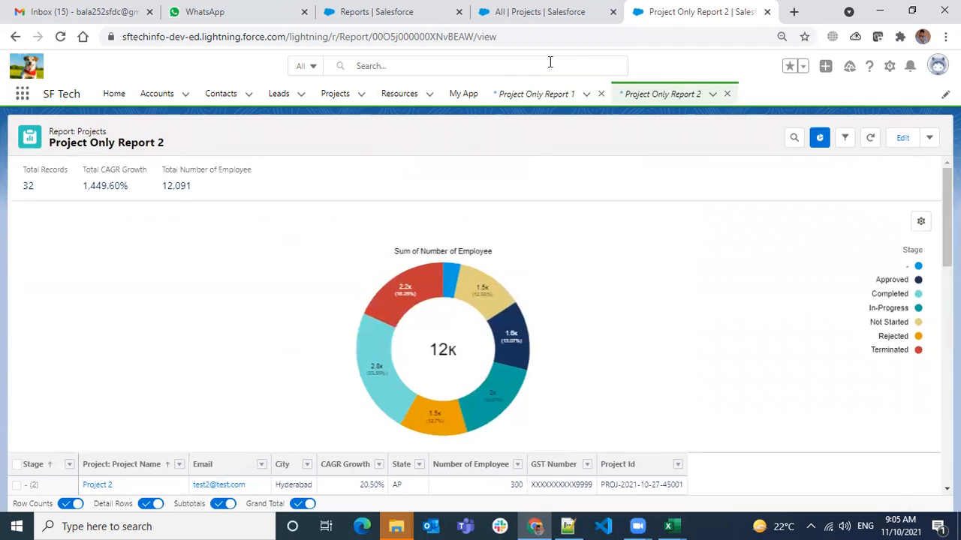
Step: Go to the Reports home page and examine its Recent list and the Reports, Folders and Favorites categories
click(541, 24)
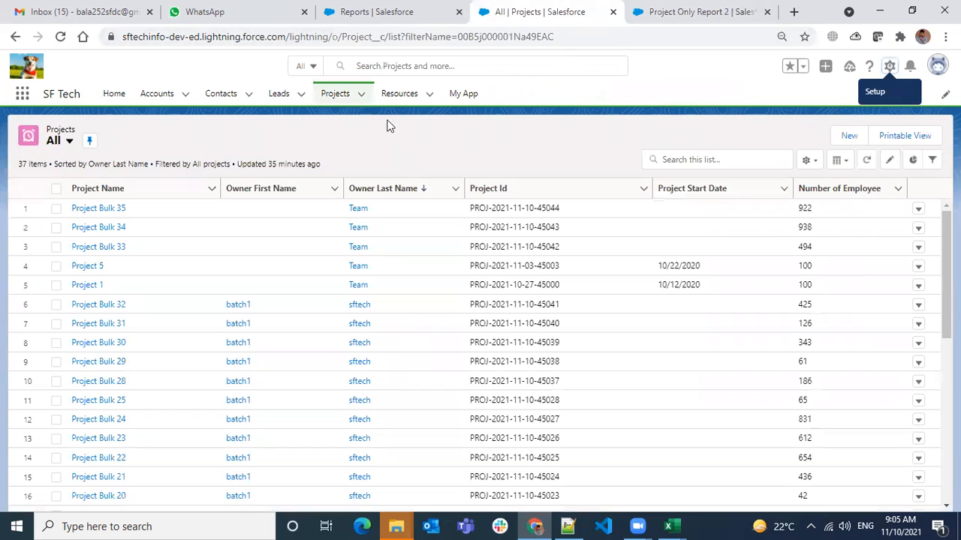
click(381, 15)
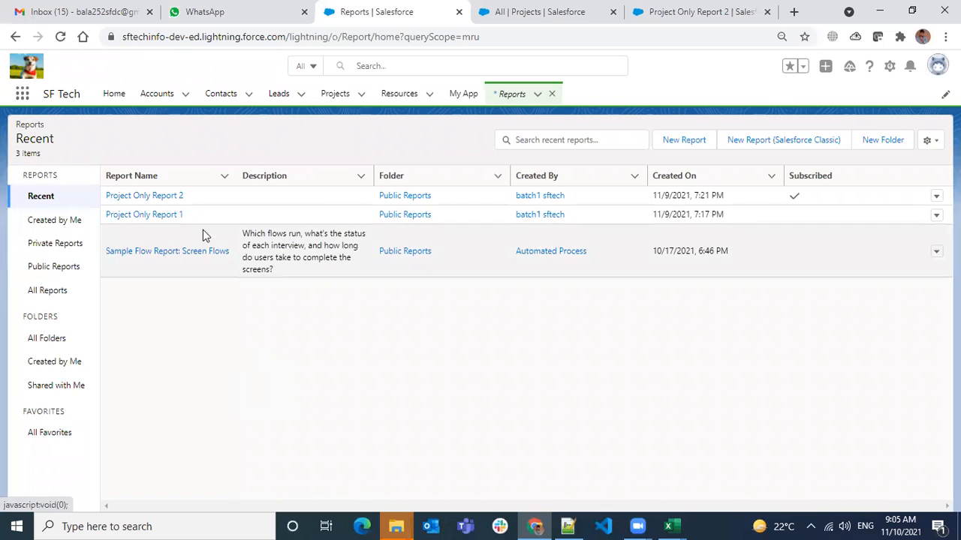
drag(24, 175, 54, 175)
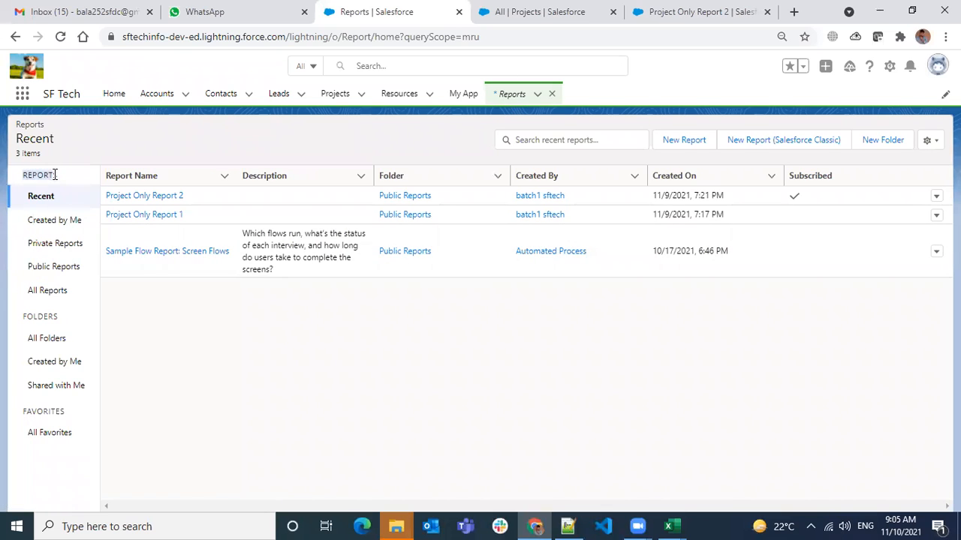
drag(25, 316, 65, 318)
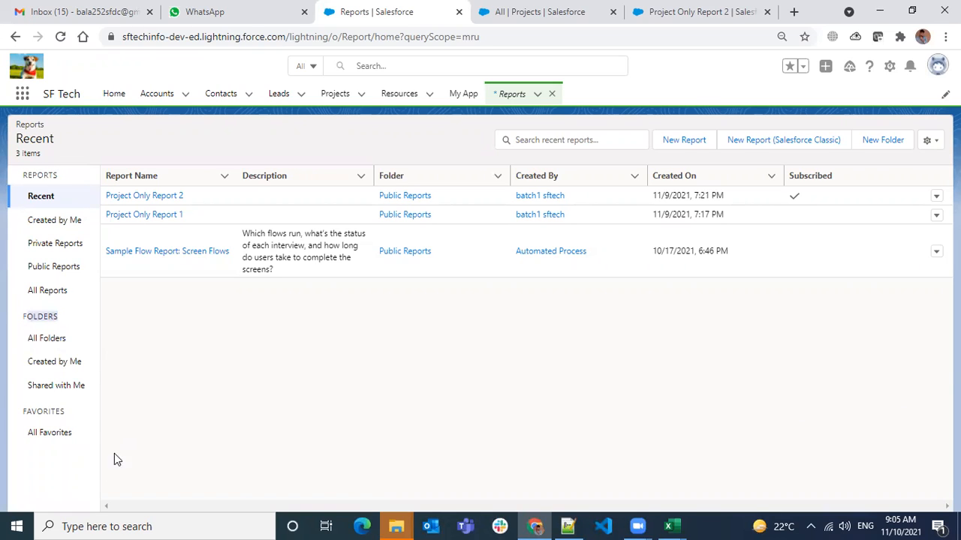
drag(36, 413, 55, 413)
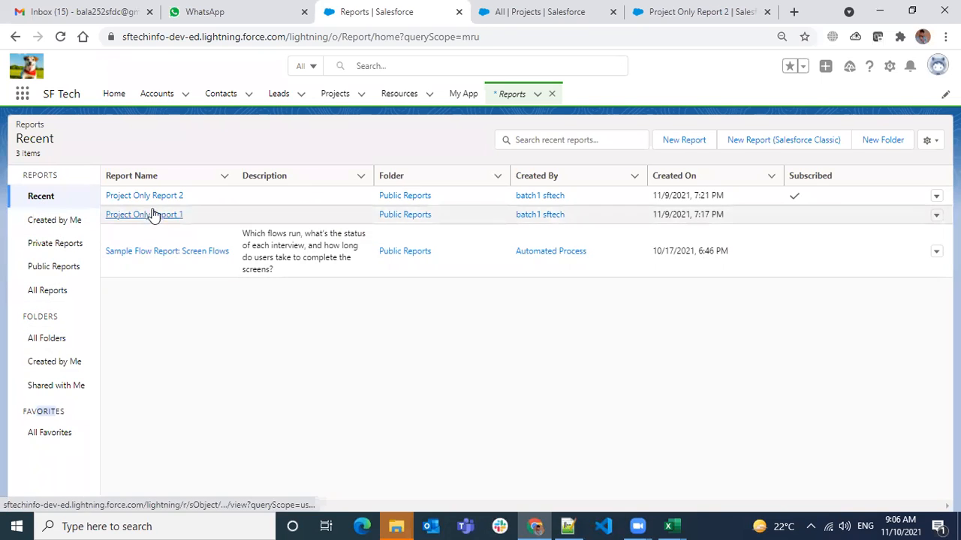
Step: Browse the Created by Me, Private Reports, Public Reports and All Reports lists, and view All Folders
click(49, 226)
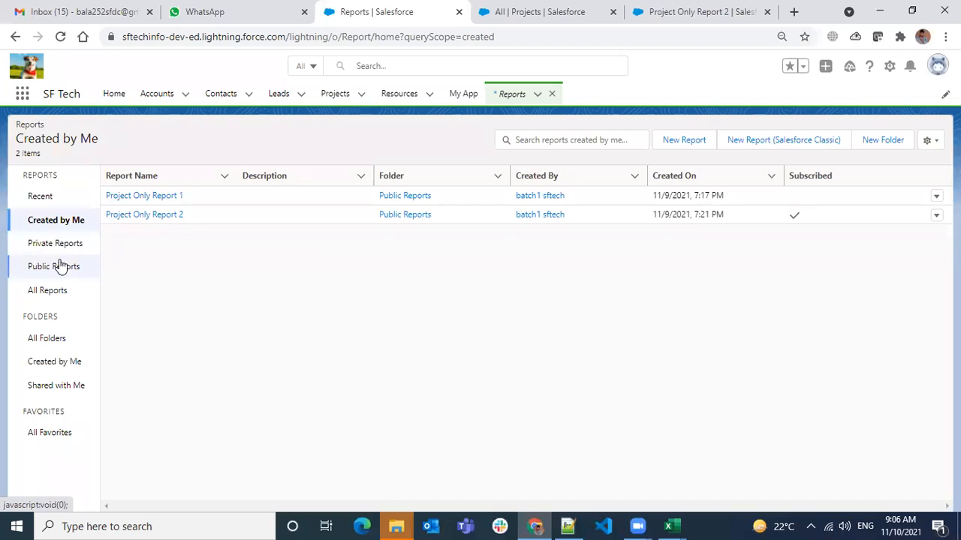
click(57, 244)
click(54, 268)
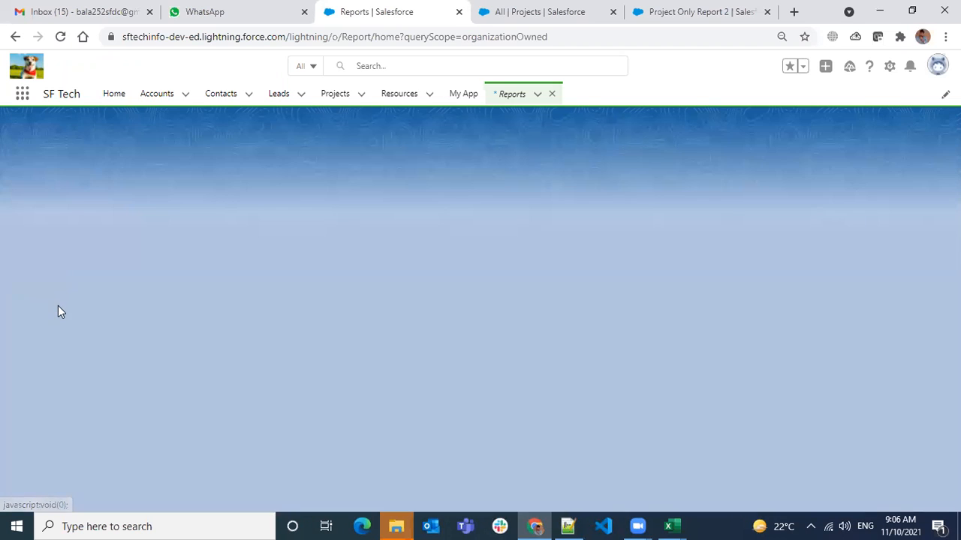
click(50, 295)
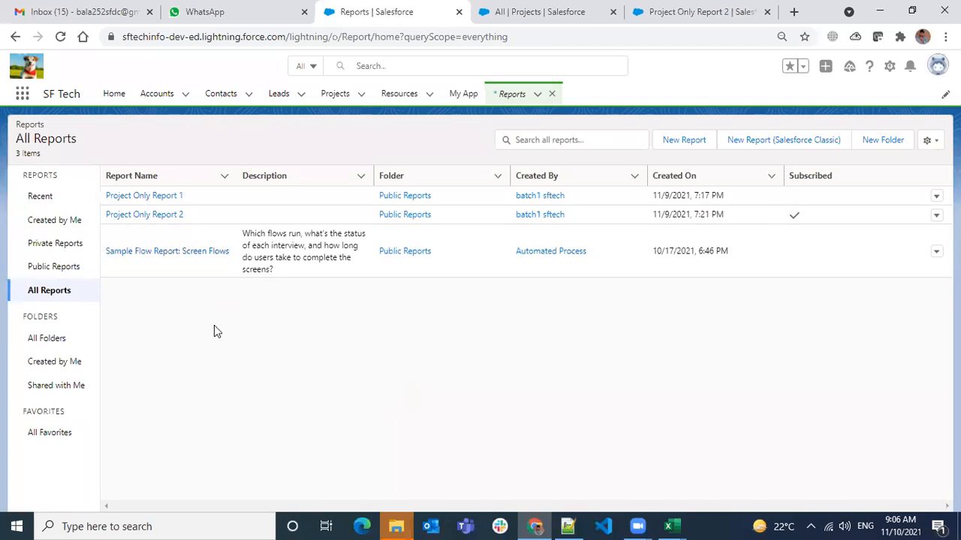
click(54, 343)
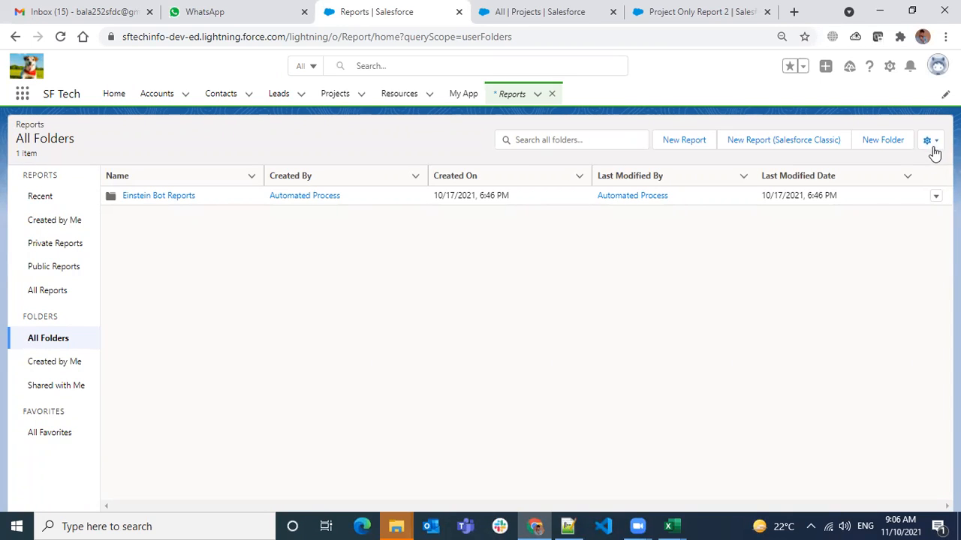
Step: Create a report folder labelled Project Folder with the unique name ProjectFolder
click(886, 142)
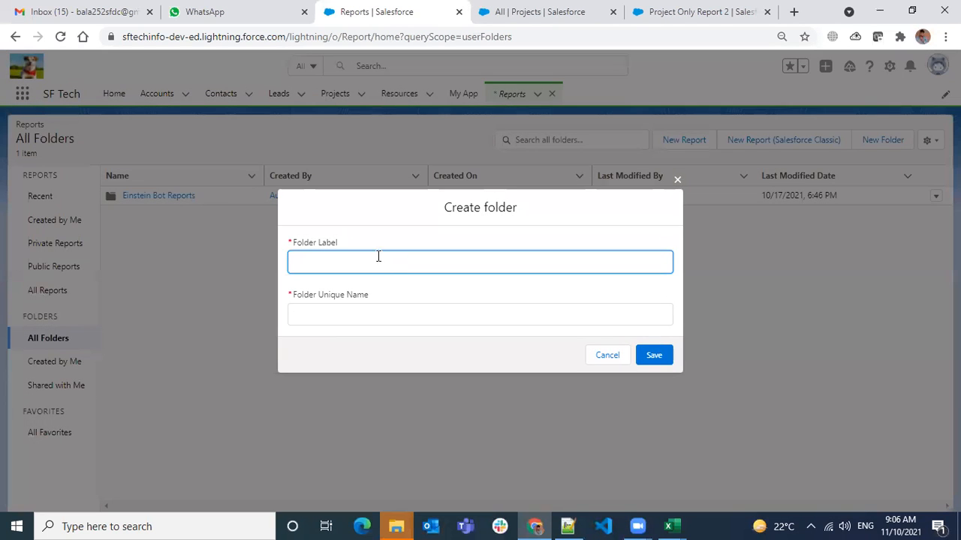
text(Project Folde)
click(398, 316)
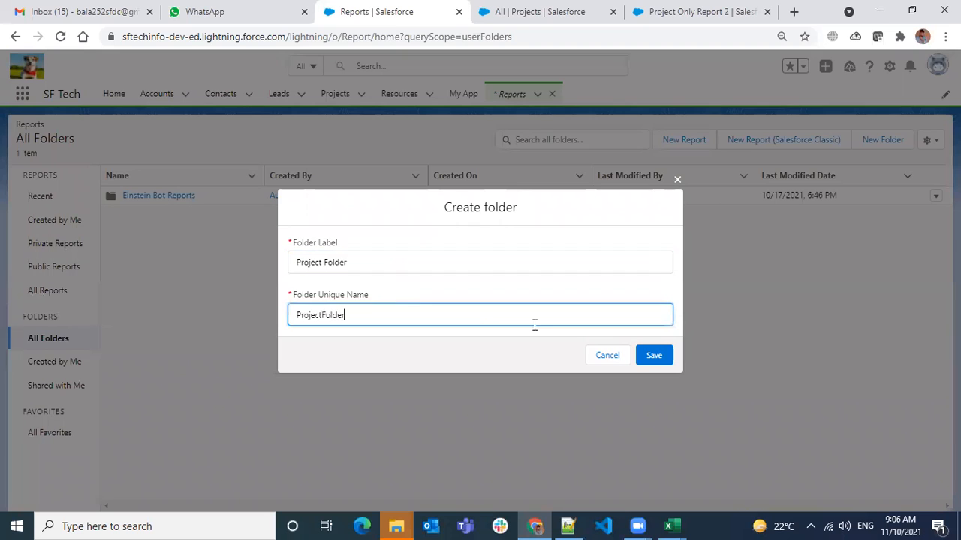
click(650, 354)
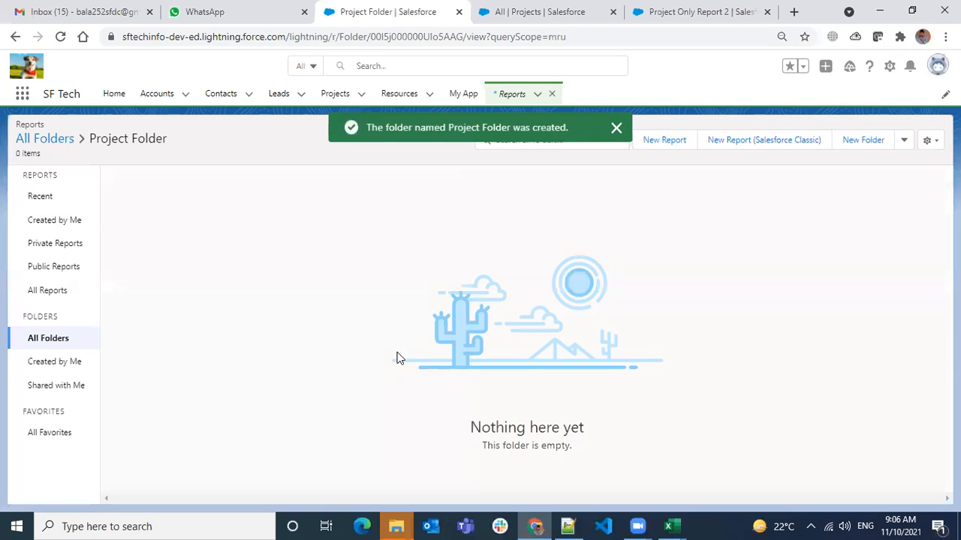
Step: Open Project Folder from All Folders and create a subfolder labelled Resource Folder inside it
click(39, 339)
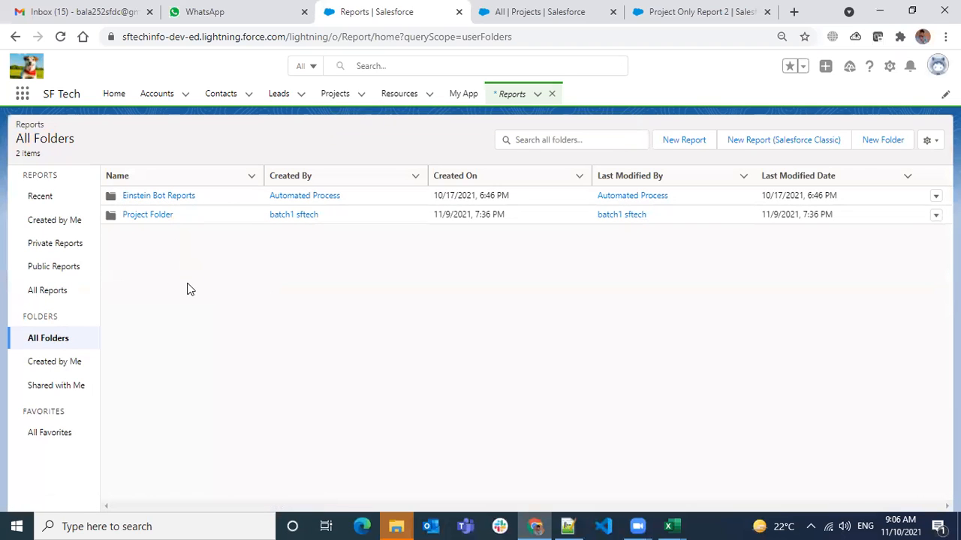
click(136, 216)
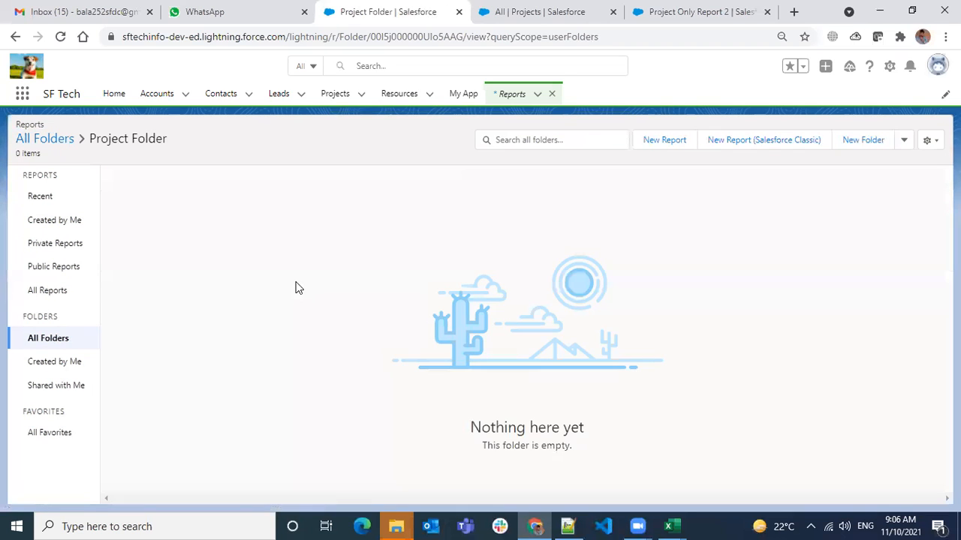
click(865, 142)
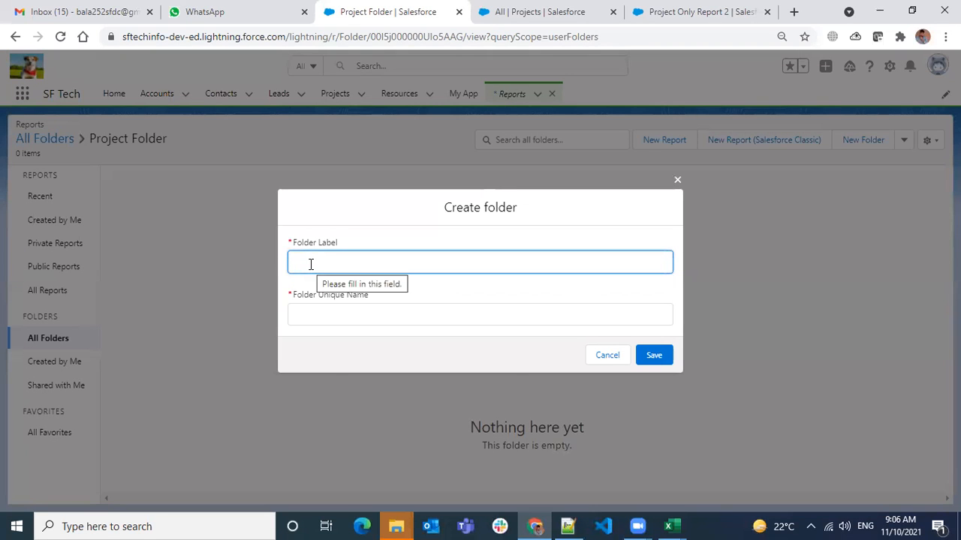
text(Resource Folf)
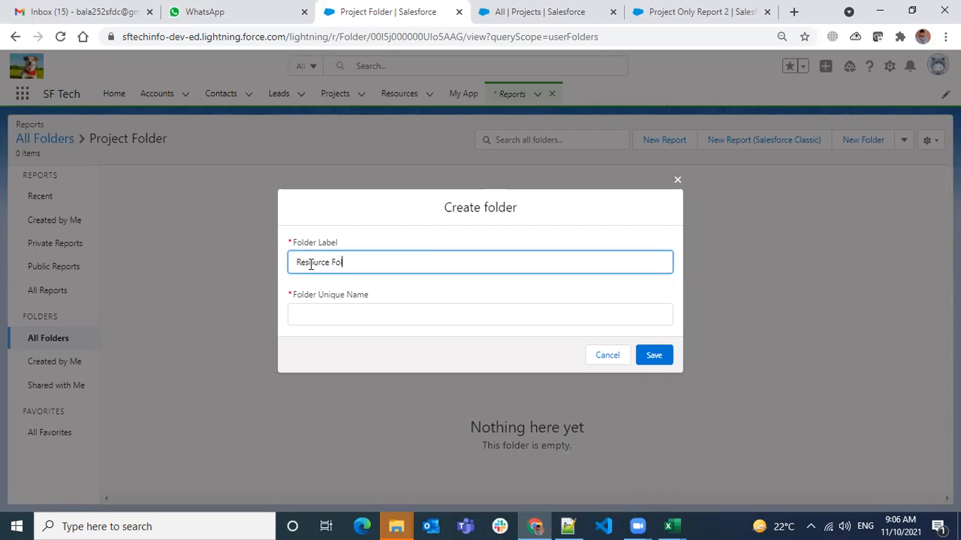
text(r)
click(348, 315)
click(650, 356)
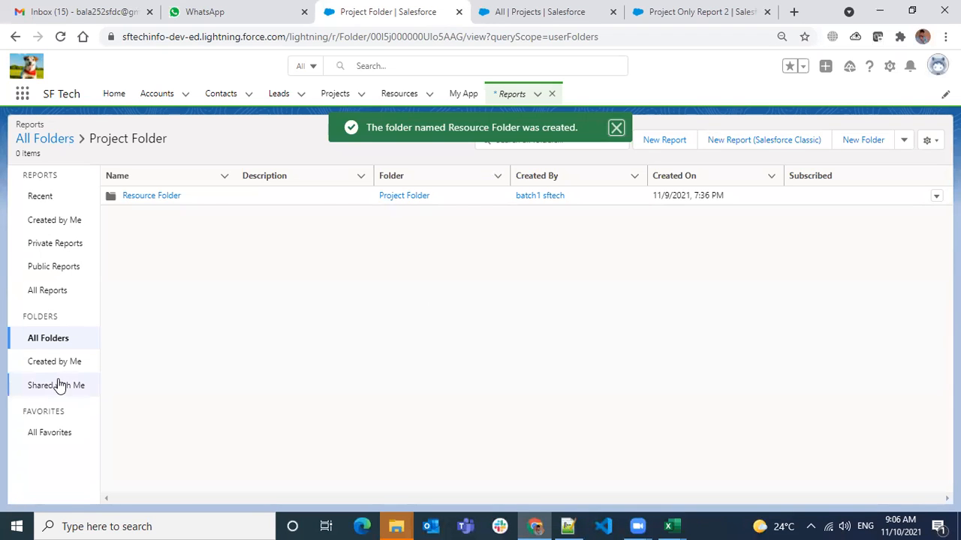
Step: Reopen Project Folder from All Folders to check its contents, and return to the All Folders list
click(58, 341)
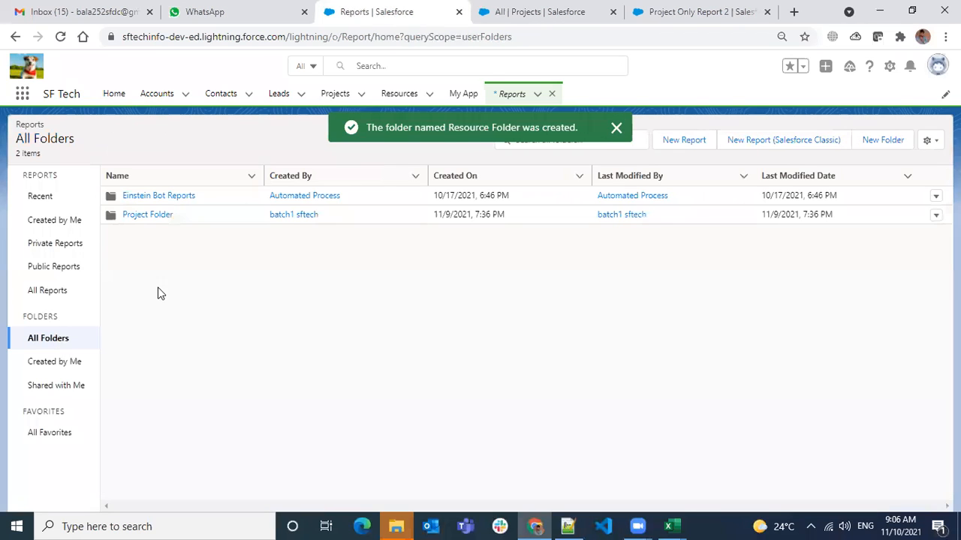
click(150, 217)
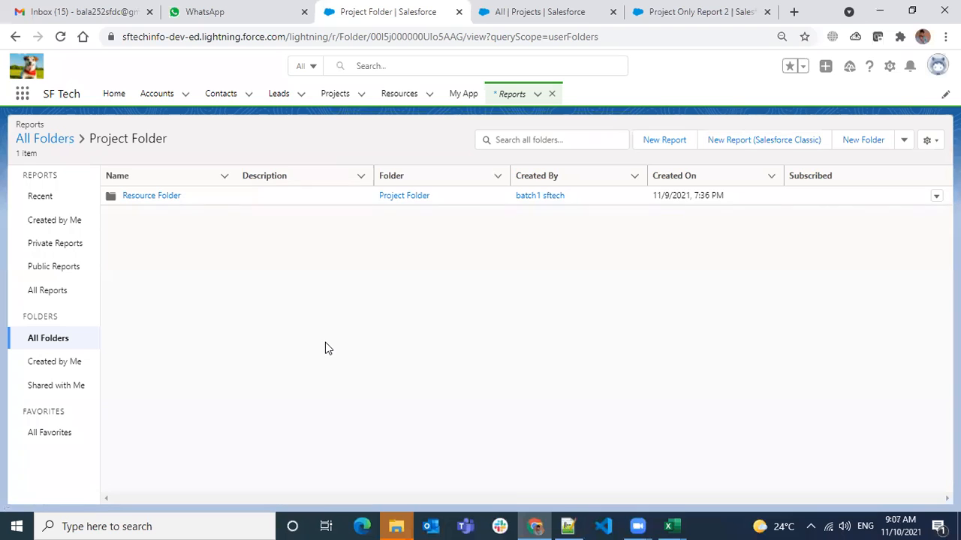
click(58, 339)
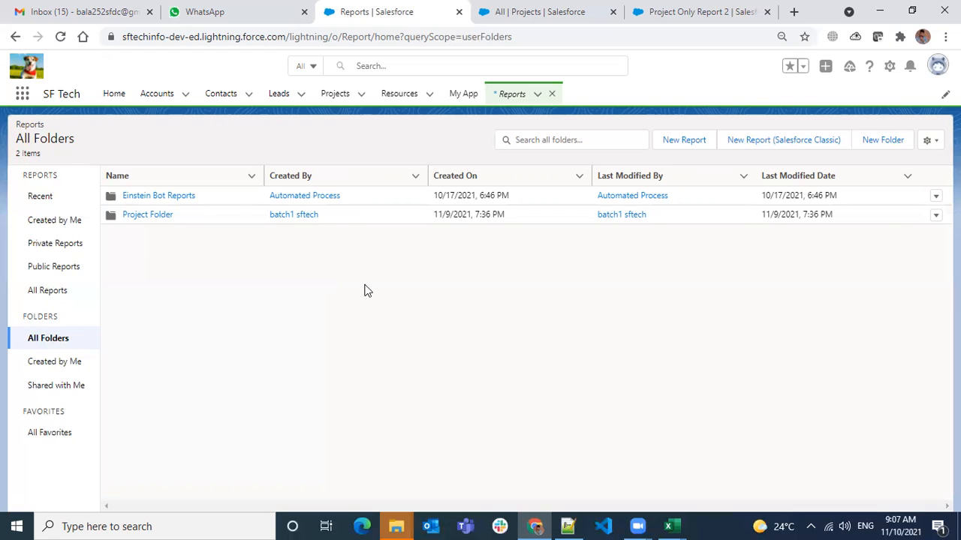
Step: Open the sharing settings of Project Folder, examine the Share With choices and access levels, and close them without sharing
click(935, 216)
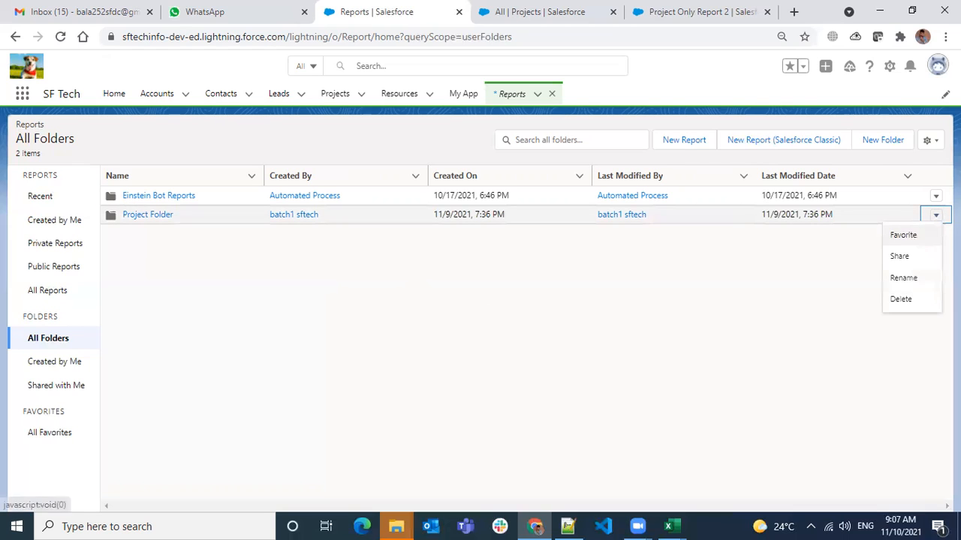
click(900, 256)
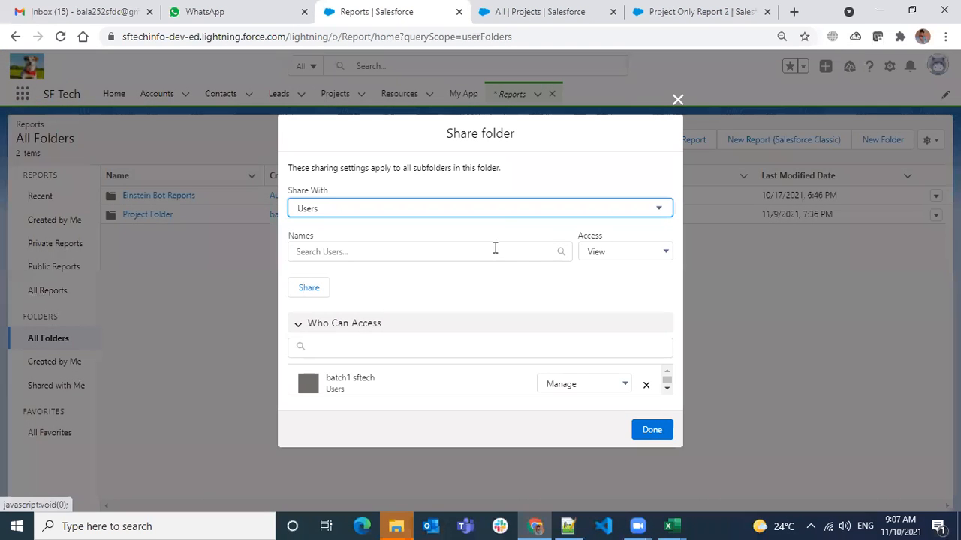
click(503, 213)
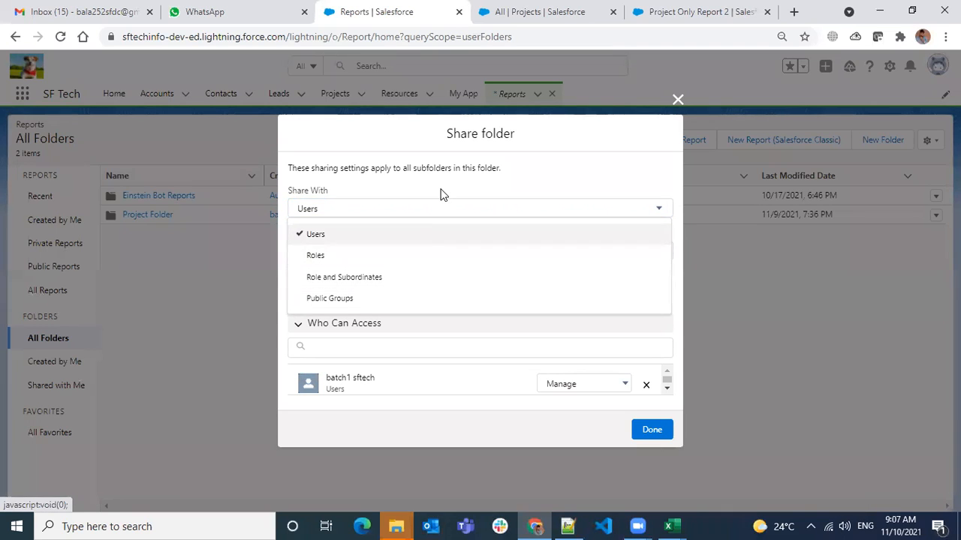
click(536, 178)
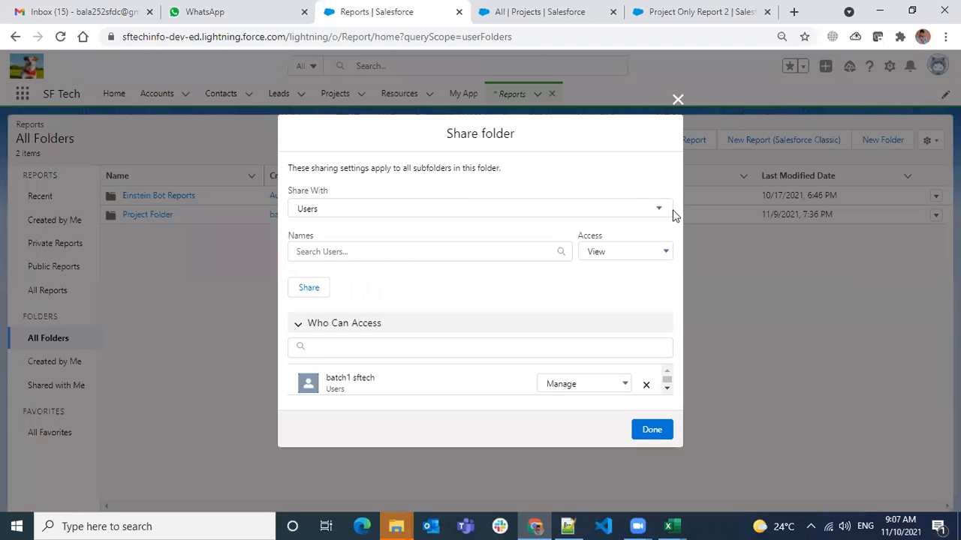
click(623, 210)
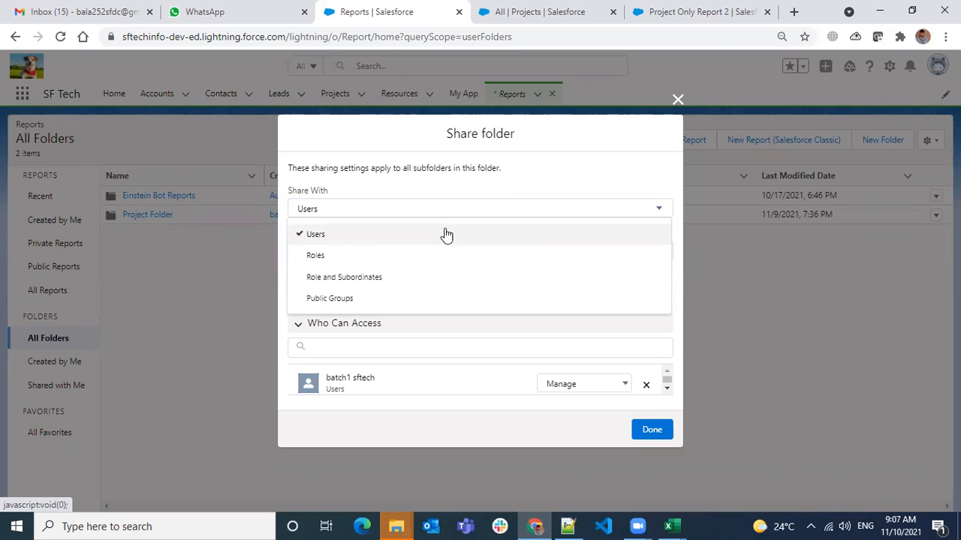
click(493, 184)
click(434, 211)
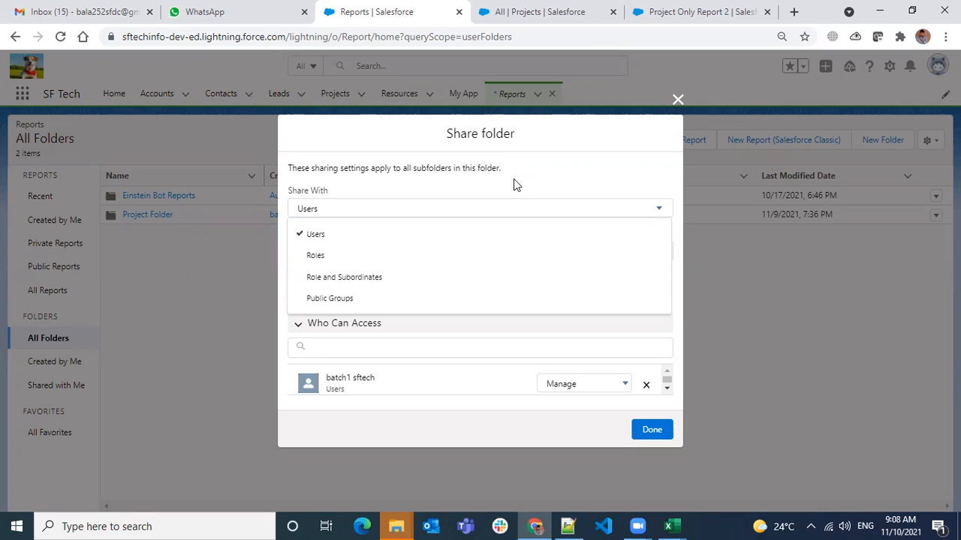
click(514, 179)
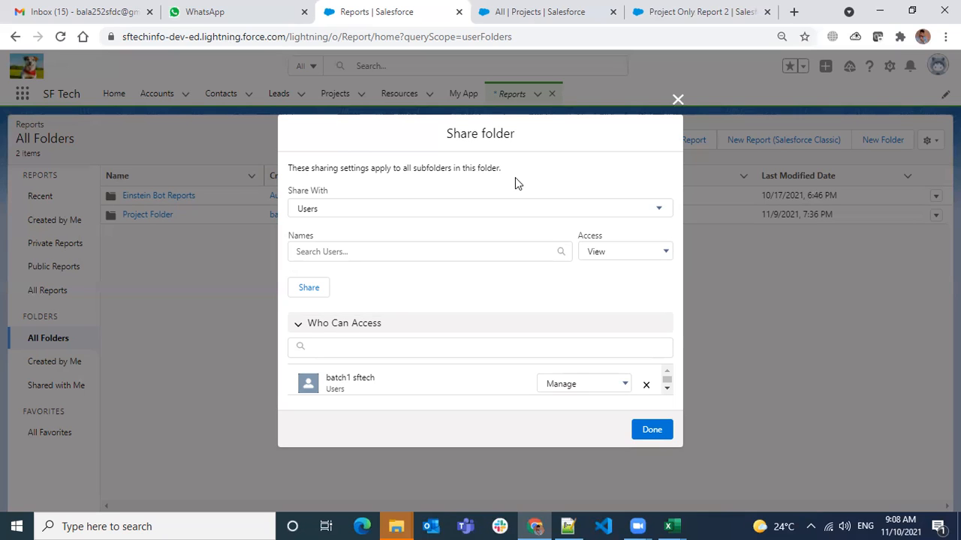
click(545, 215)
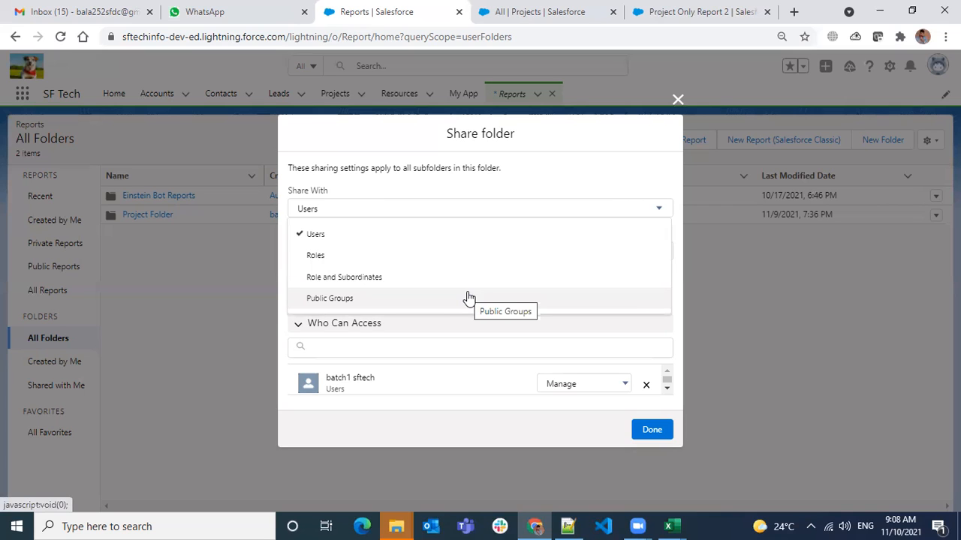
click(509, 164)
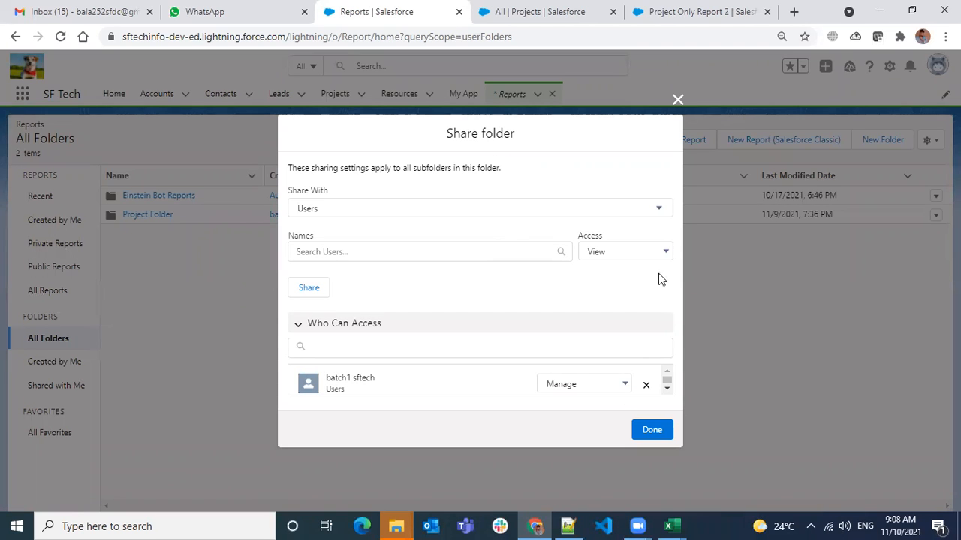
click(677, 101)
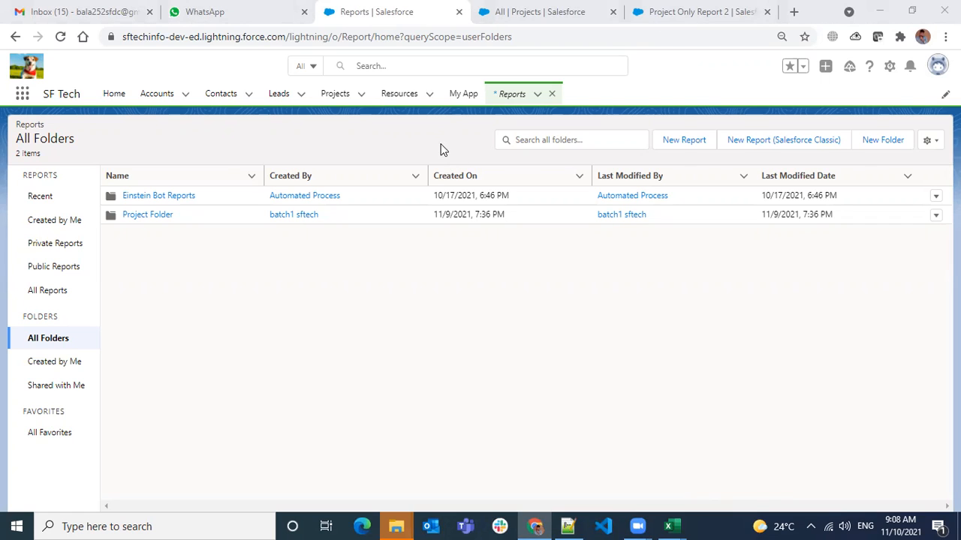
Step: Switch between Project Only Report 2 and the folder list, and look through the report's available actions
click(610, 47)
click(740, 22)
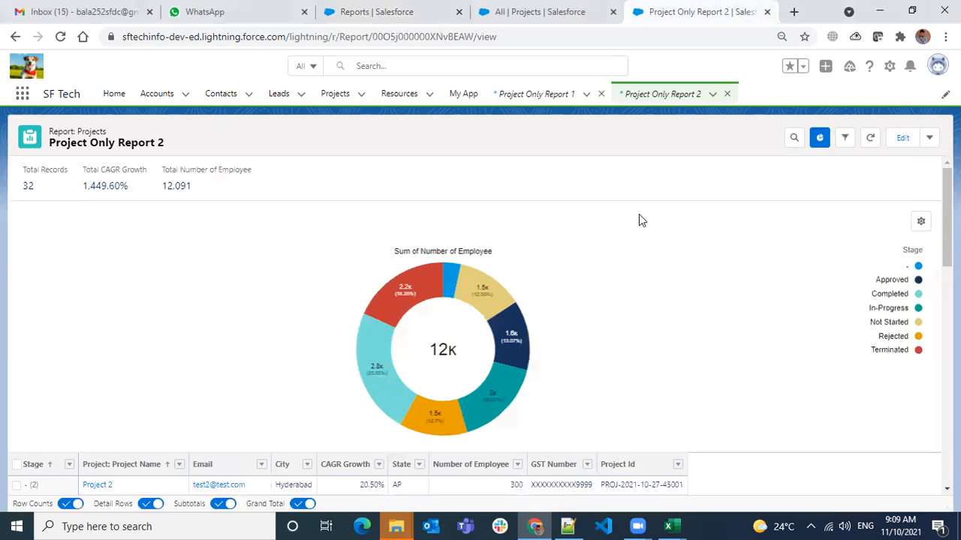
click(369, 13)
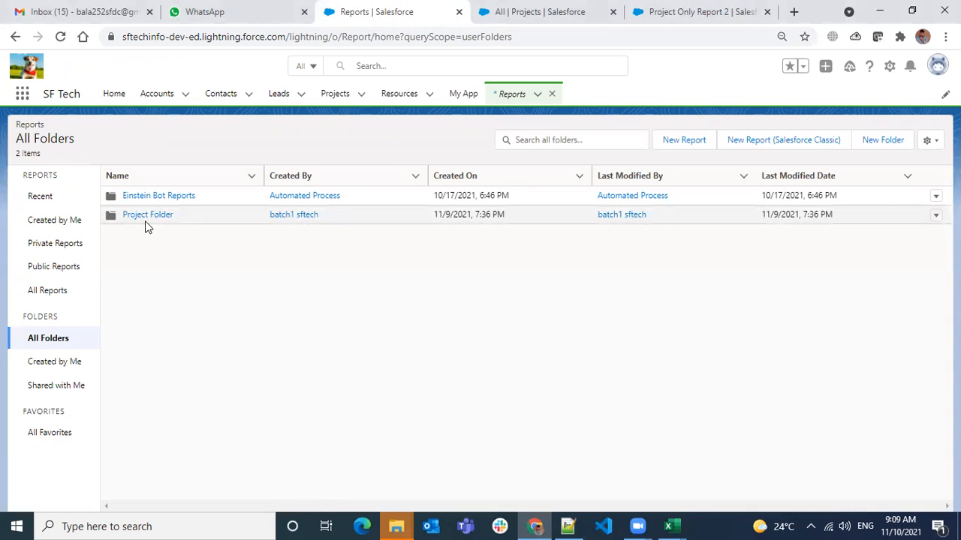
click(703, 24)
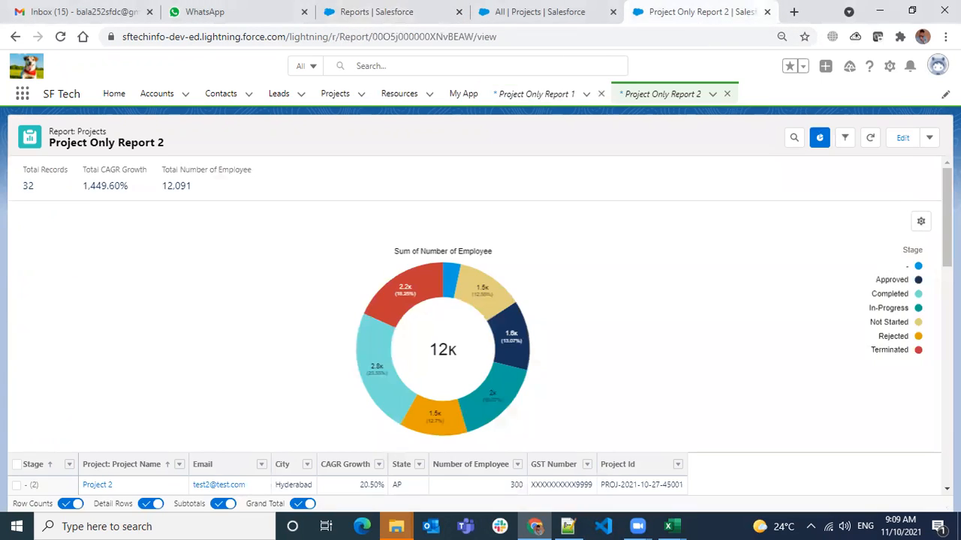
click(929, 139)
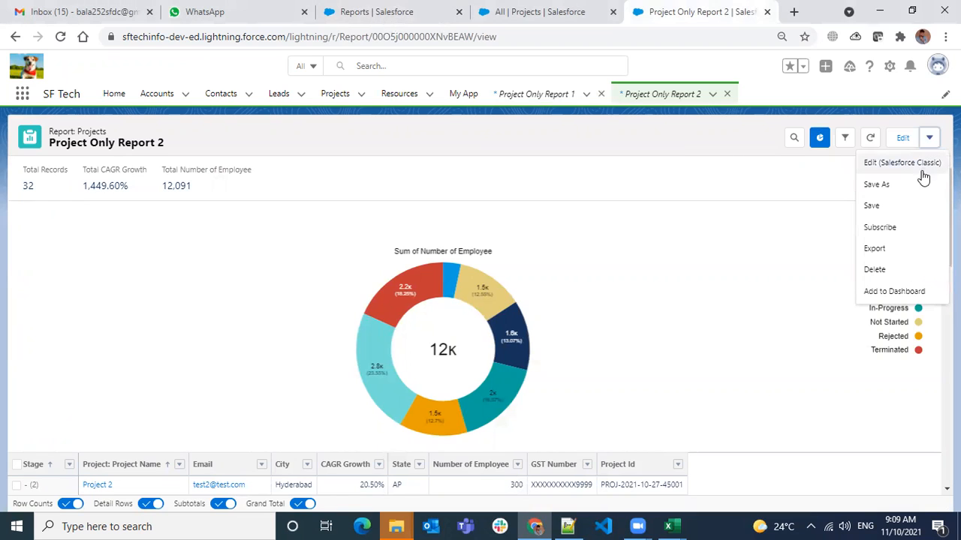
Step: Edit Project Only Report 2 and change its folder property to Project Folder under Created by Me, saving the report
click(903, 138)
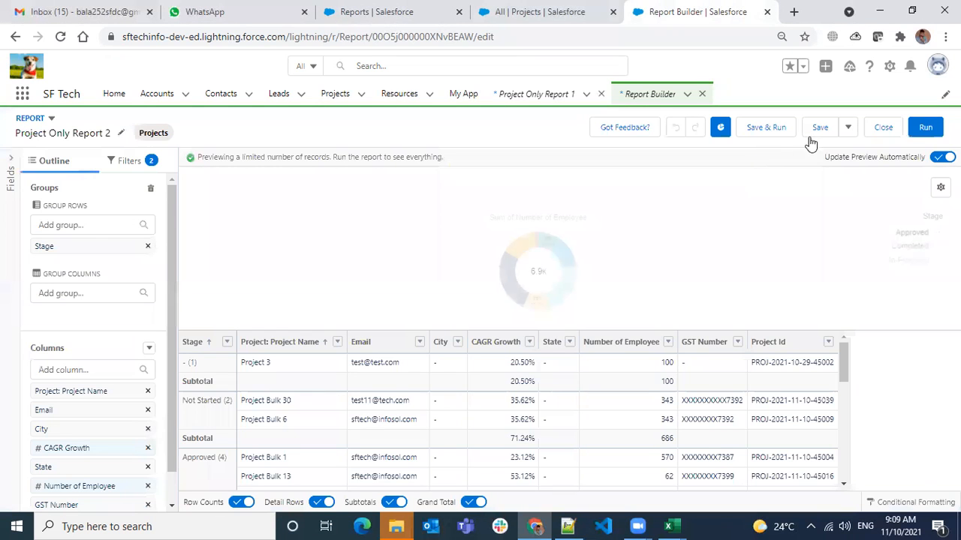
click(848, 128)
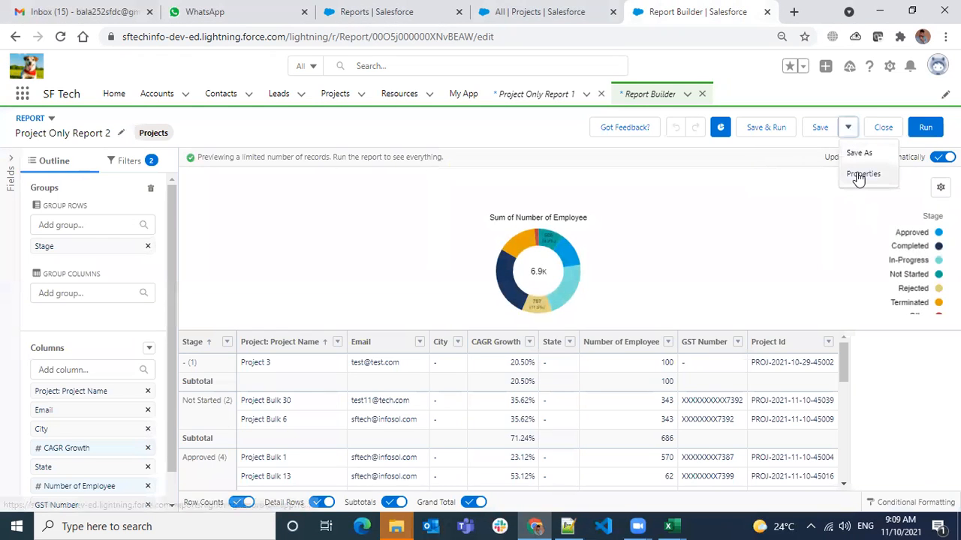
click(862, 175)
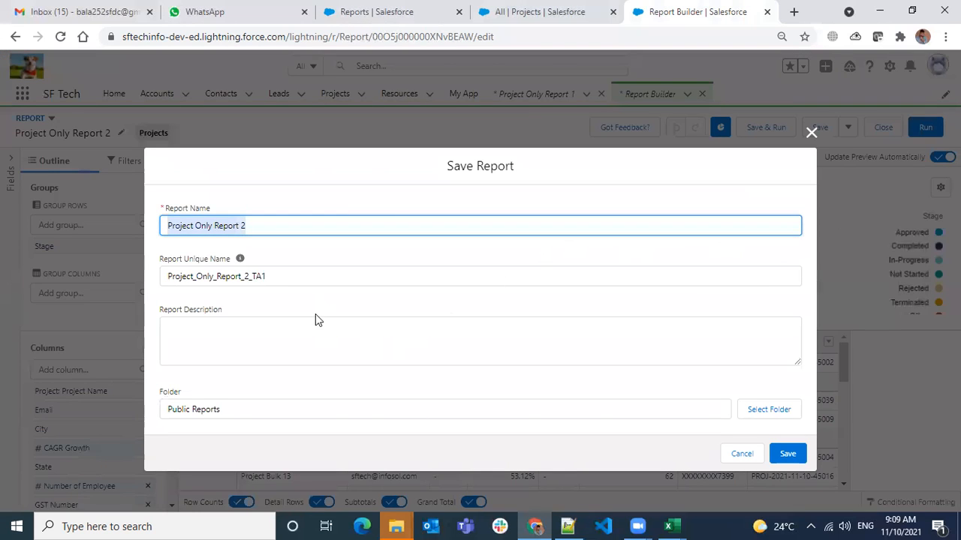
click(779, 410)
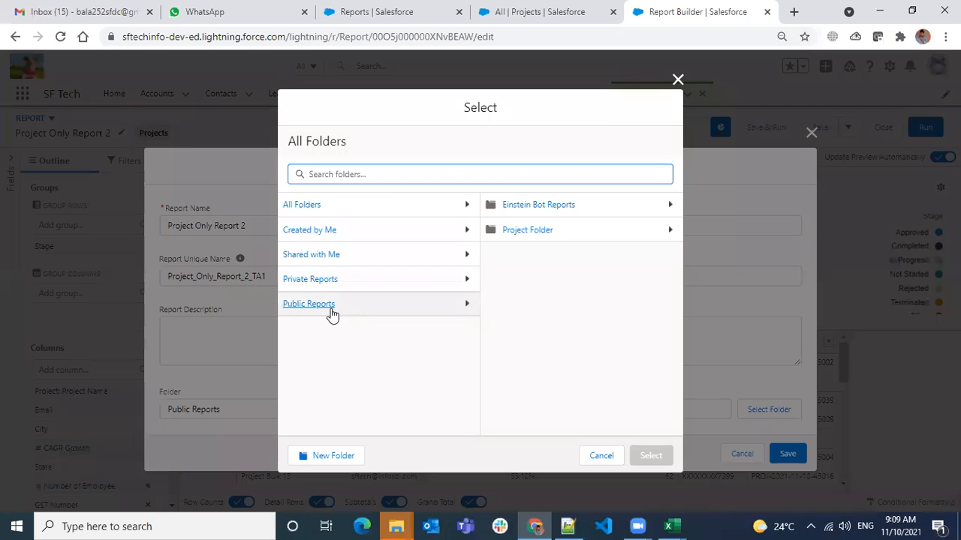
click(328, 232)
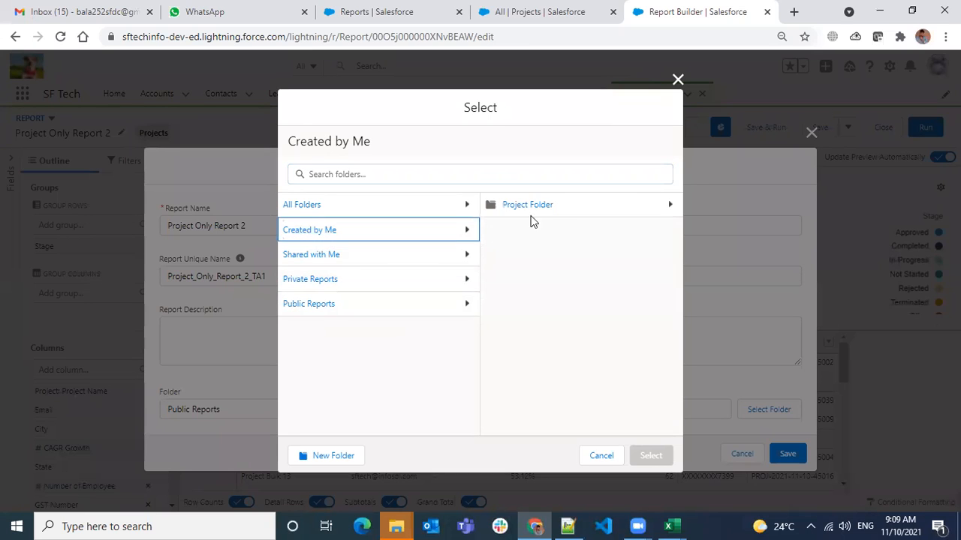
click(552, 205)
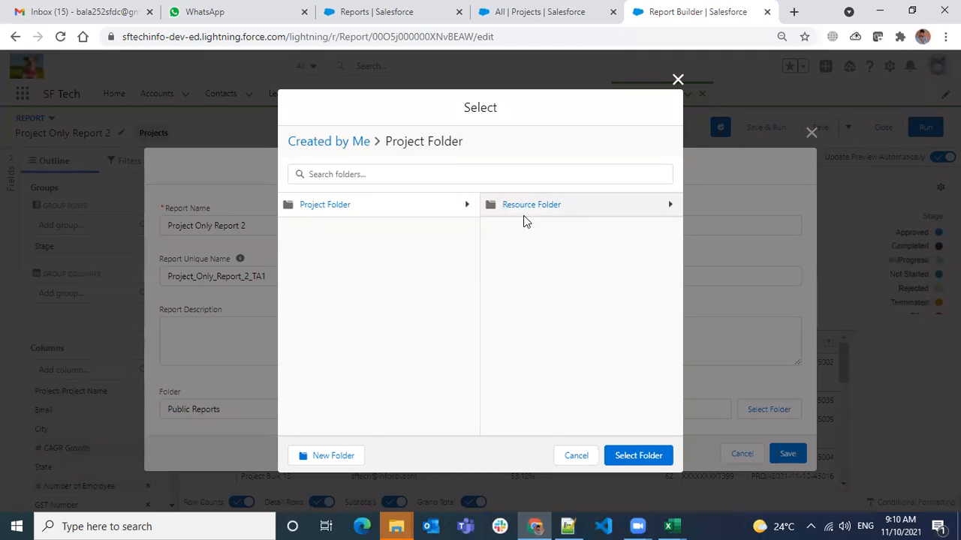
click(644, 455)
click(790, 455)
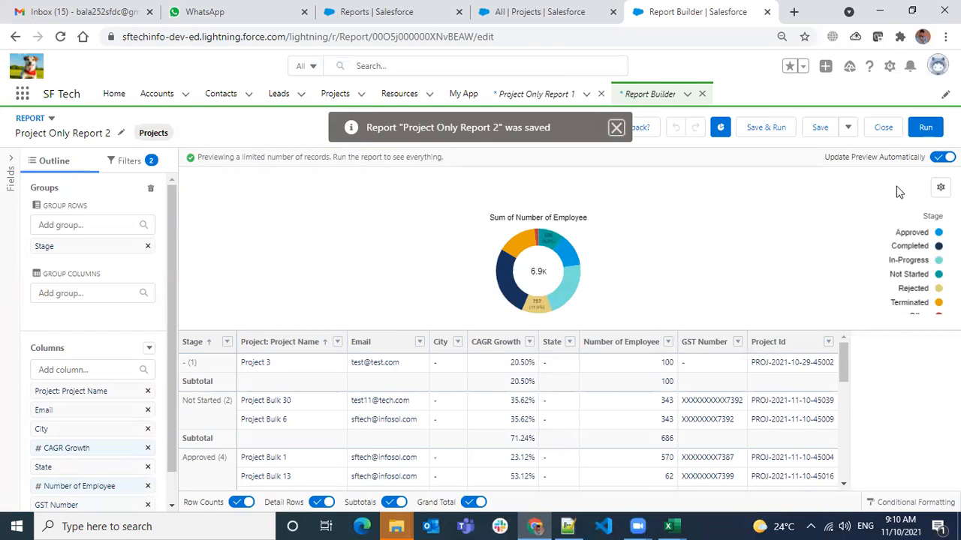
Step: Return to the folder list, check Project Folder's contents, and view Resource Folder's actions and the list display options
click(358, 24)
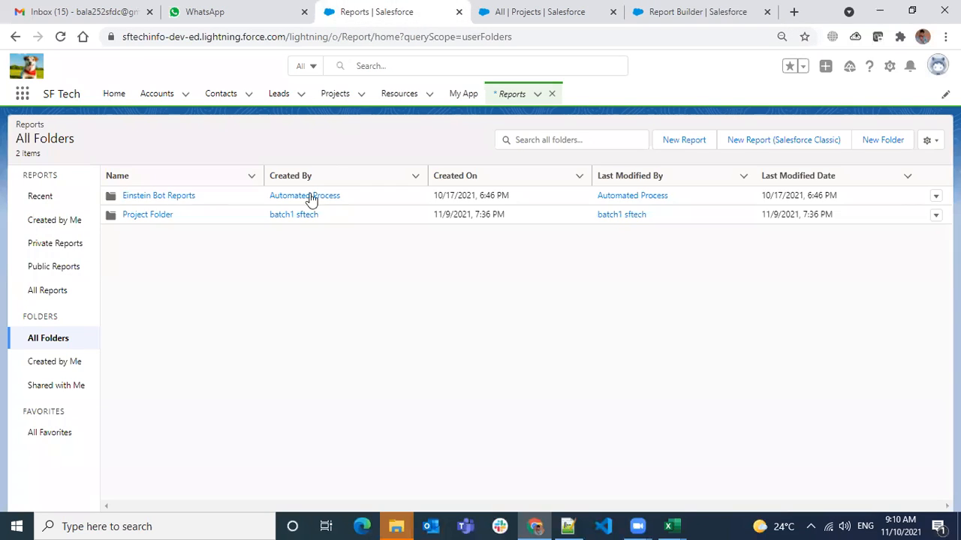
click(166, 219)
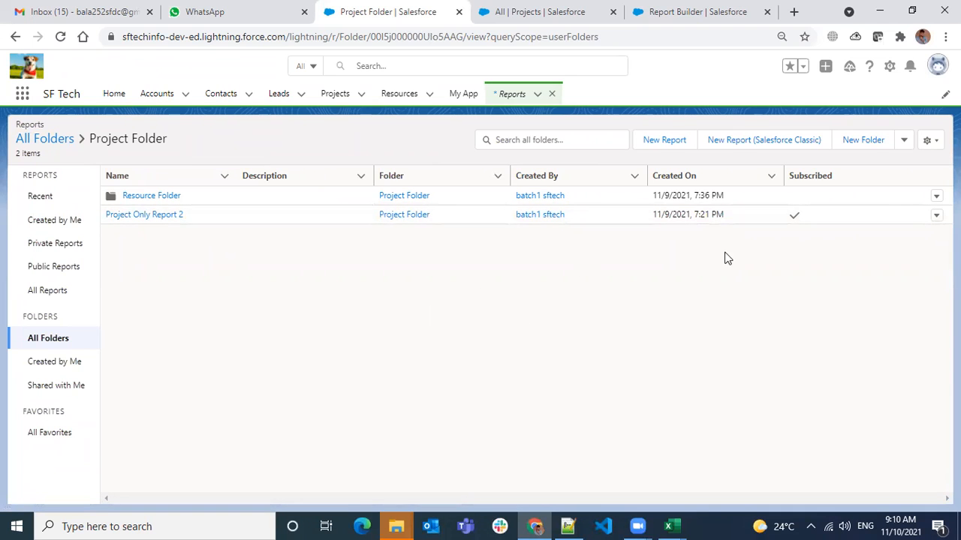
click(936, 201)
click(936, 200)
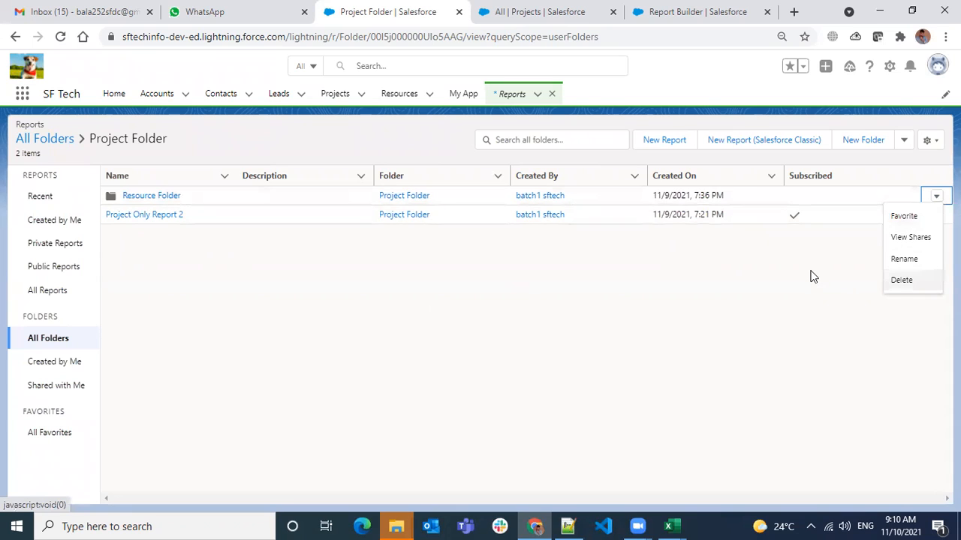
click(928, 144)
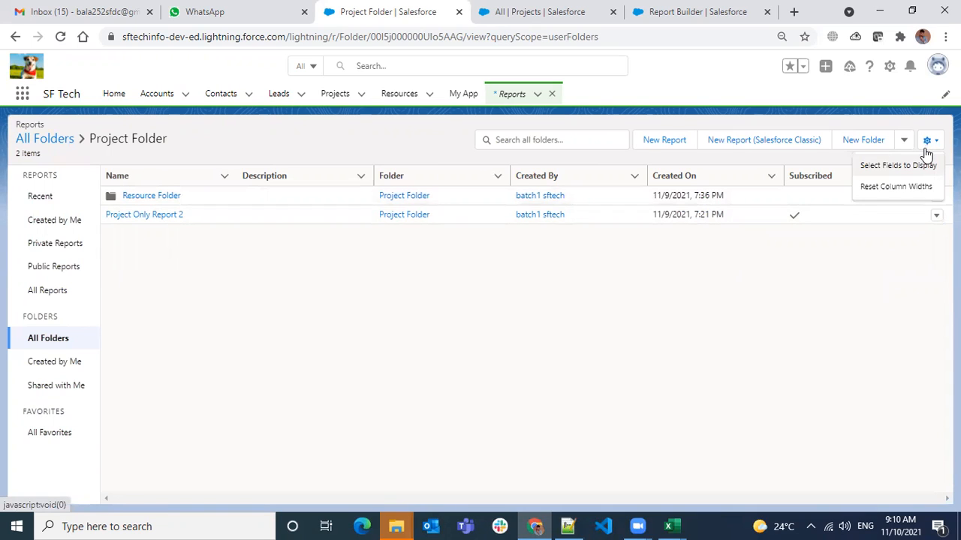
click(720, 319)
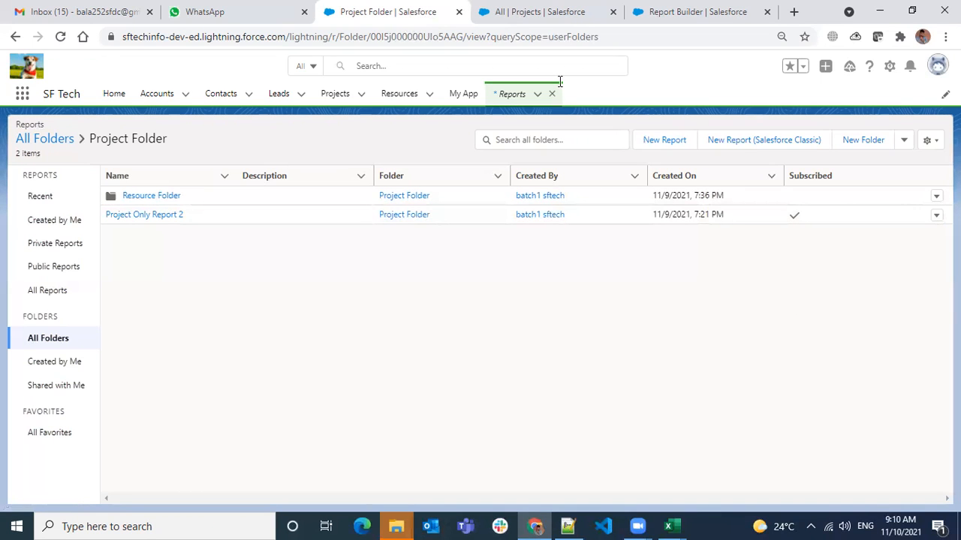